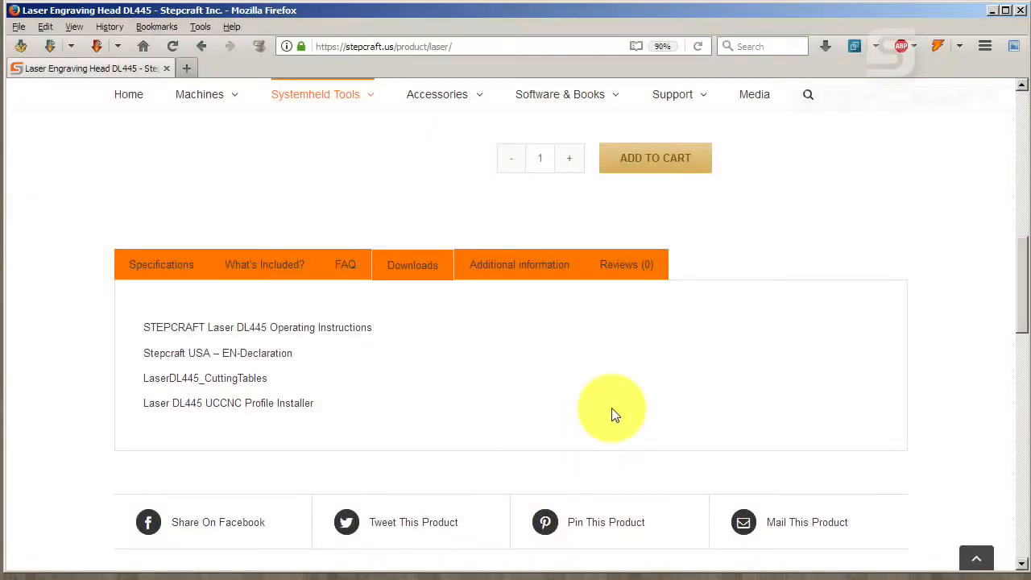
Review the Laser Engraving Head DL445 product page and view its available downloads
scroll(838, 286, "up", 10)
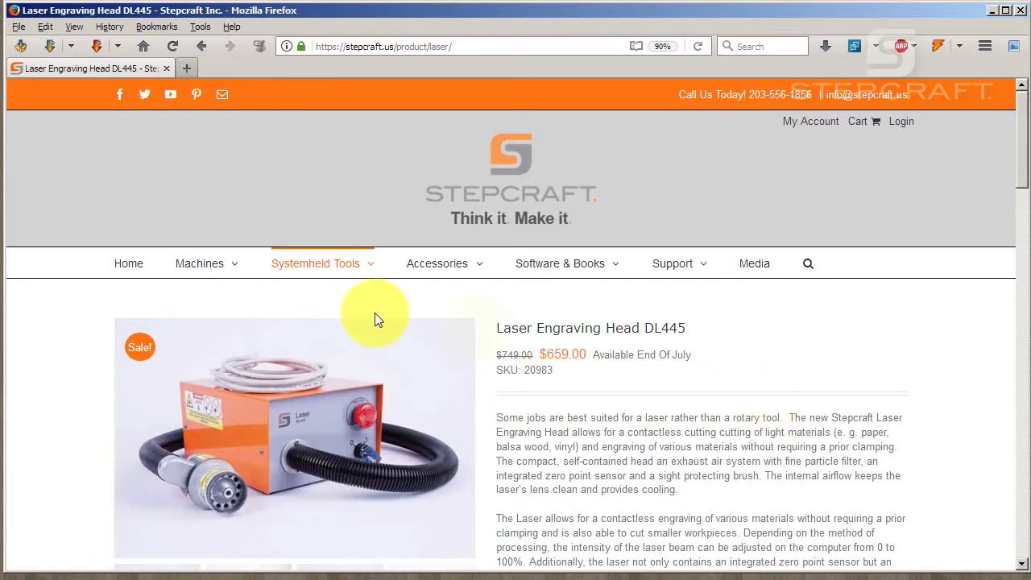
mouse_move(350, 269)
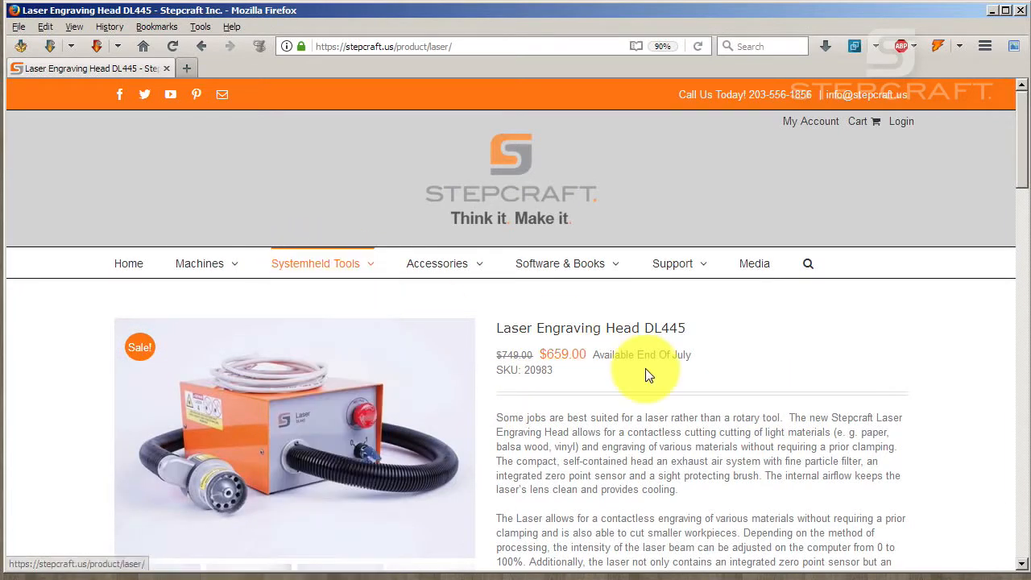
scroll(668, 415, "down", 10)
scroll(668, 407, "down", 5)
scroll(666, 395, "up", 2)
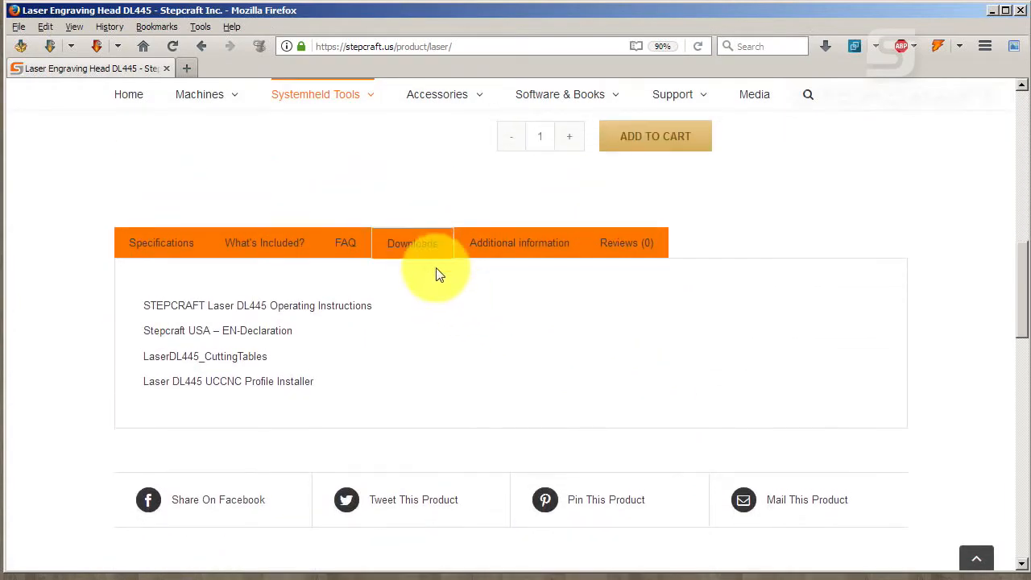
left_click(414, 244)
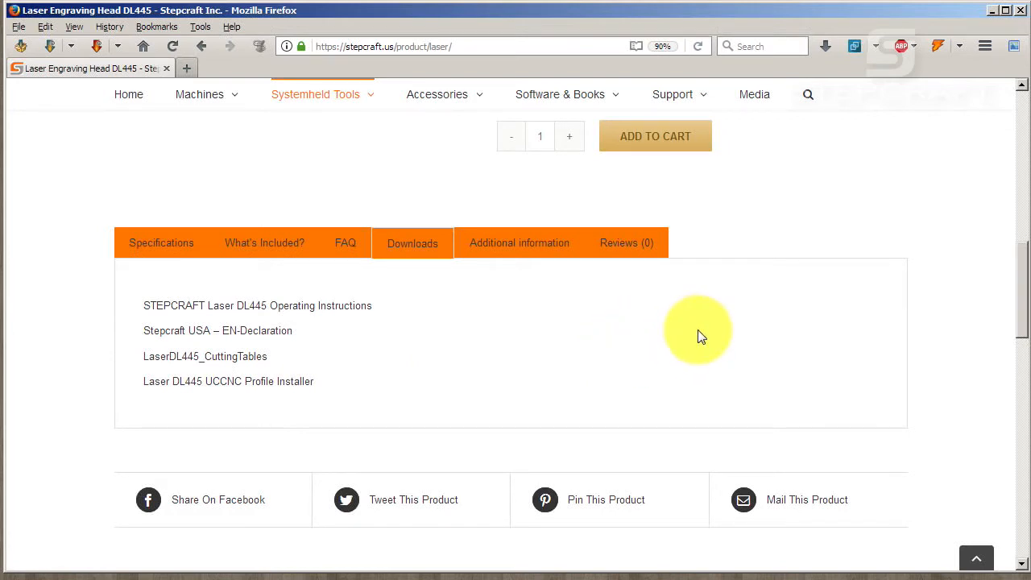
Switch to the LaserDL445_CuttingTables PDF in Adobe Acrobat and view the DL 445 cutting table on page 2
left_click(994, 13)
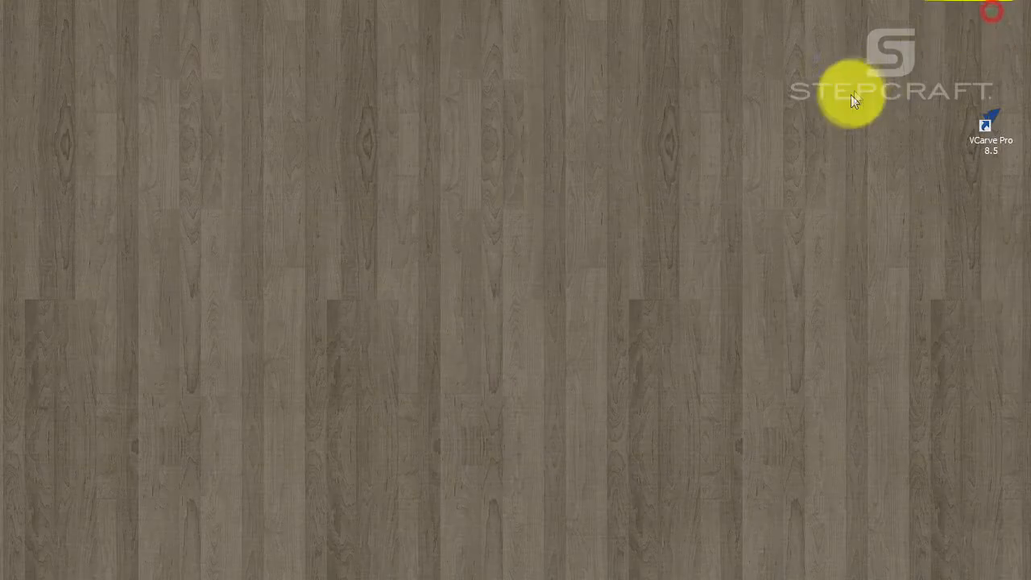
left_click(422, 578)
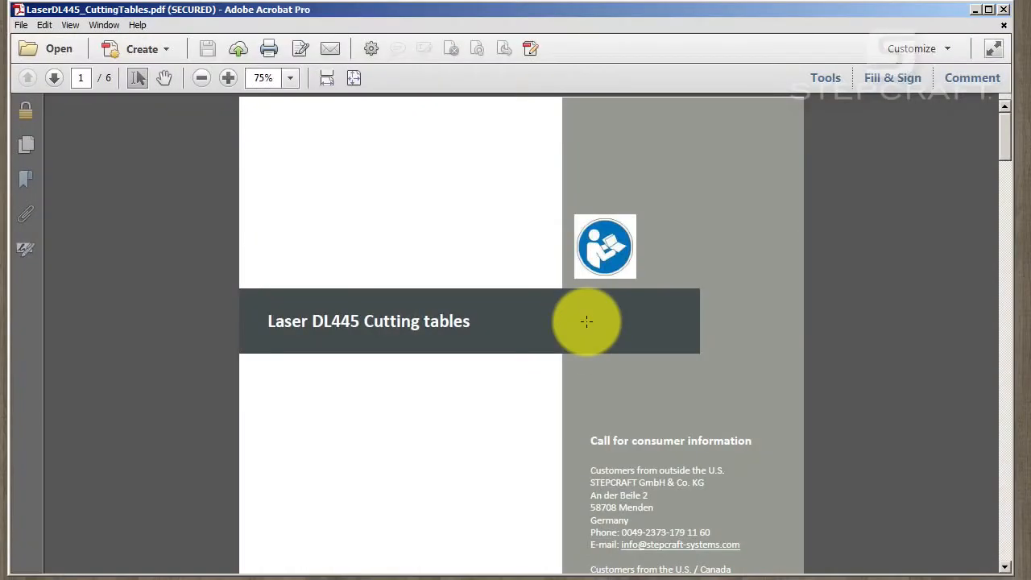
scroll(786, 258, "down", 2)
scroll(790, 254, "down", 15)
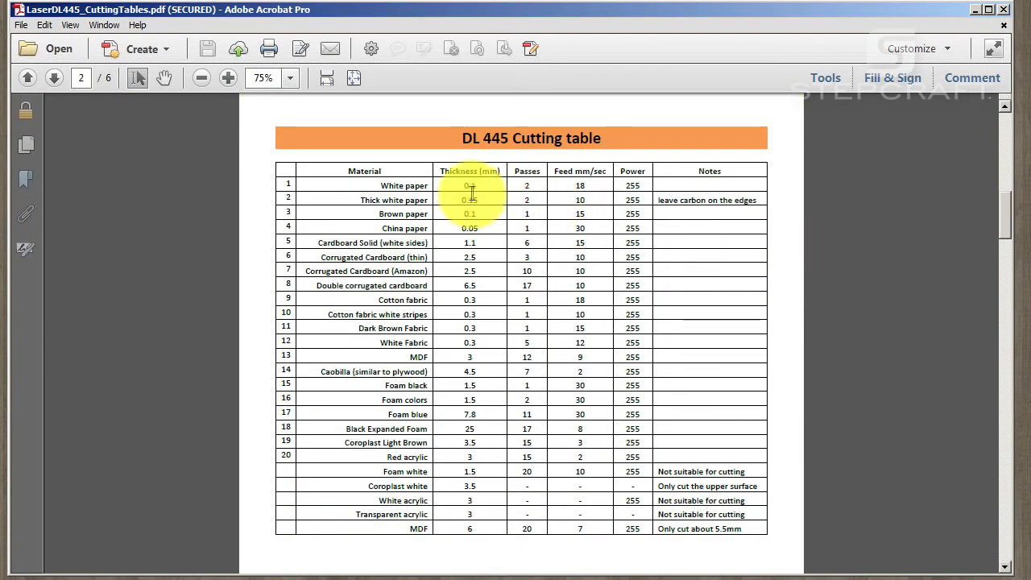
Examine the thickness, passes, feed and power columns of the DL 445 cutting table
left_click_drag(466, 186, 486, 317)
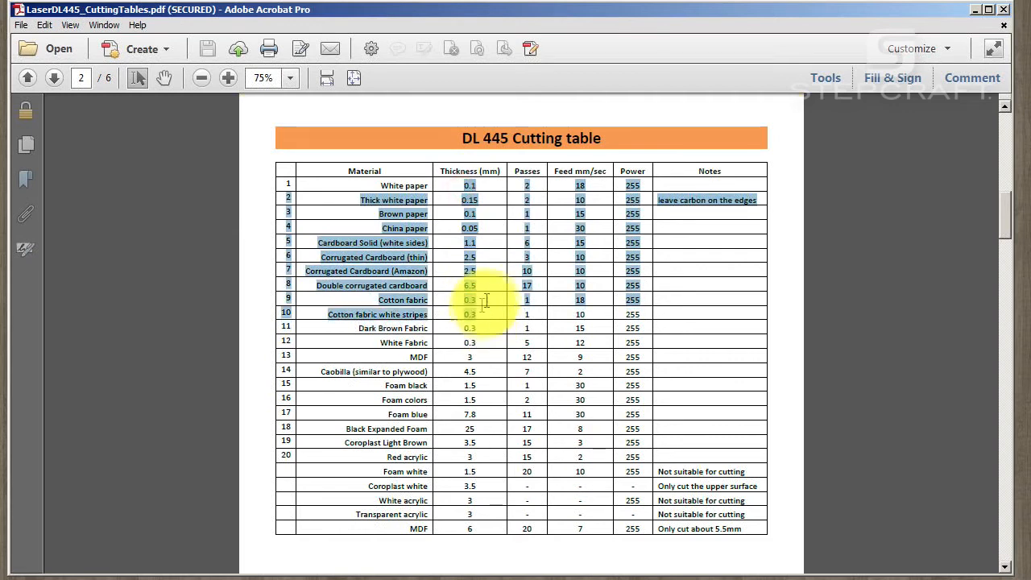
left_click(494, 287)
left_click(522, 185)
left_click(522, 203)
left_click(523, 224)
left_click(522, 231)
left_click_drag(525, 241, 535, 252)
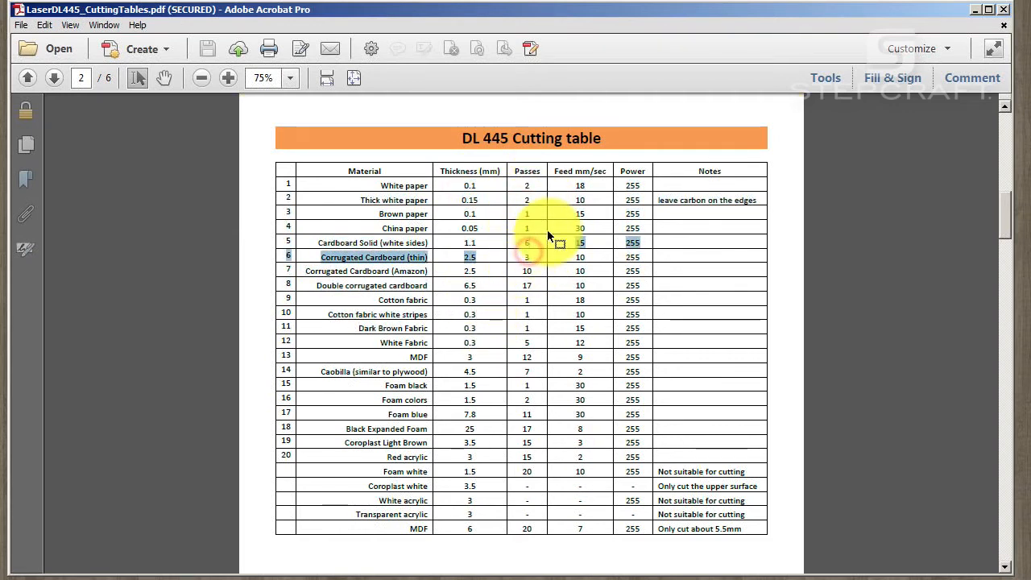
left_click(550, 230)
left_click_drag(573, 189, 603, 190)
left_click(580, 188)
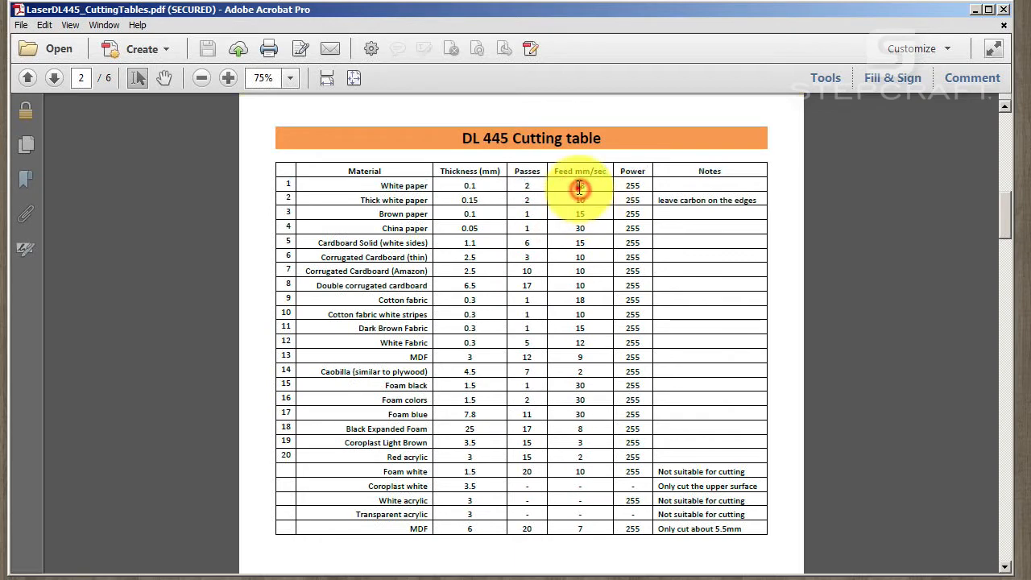
left_click(602, 222)
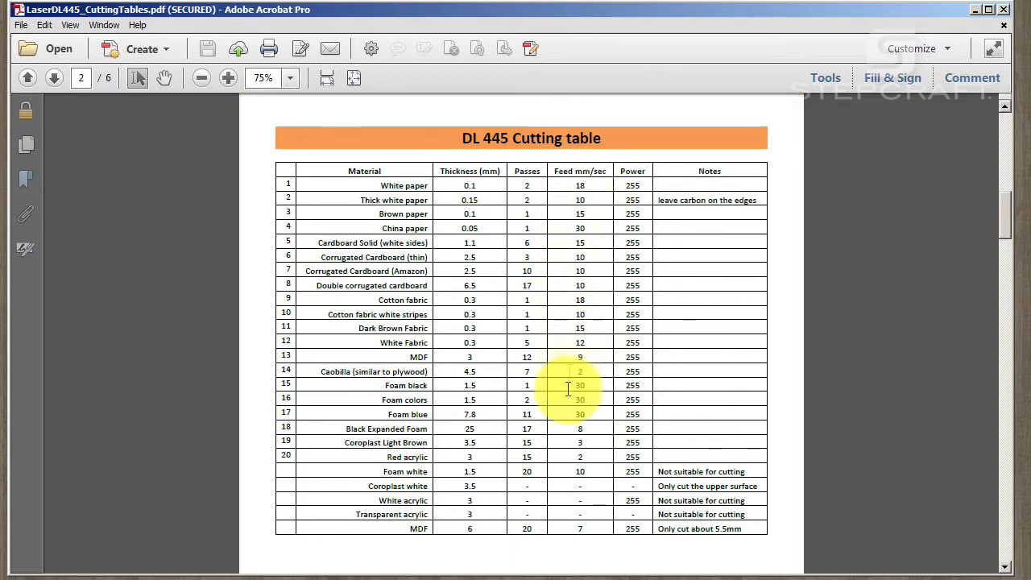
left_click_drag(624, 185, 617, 161)
left_click(645, 470)
left_click(685, 328)
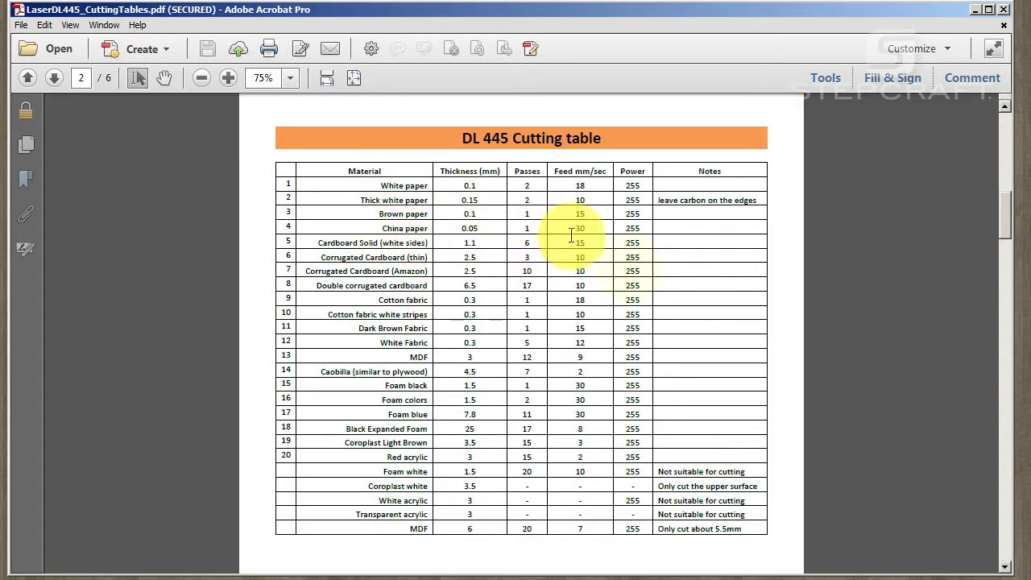
Look through the photos of the numbered cut material samples on pages 3 to 6 of the PDF
scroll(556, 339, "down", 5)
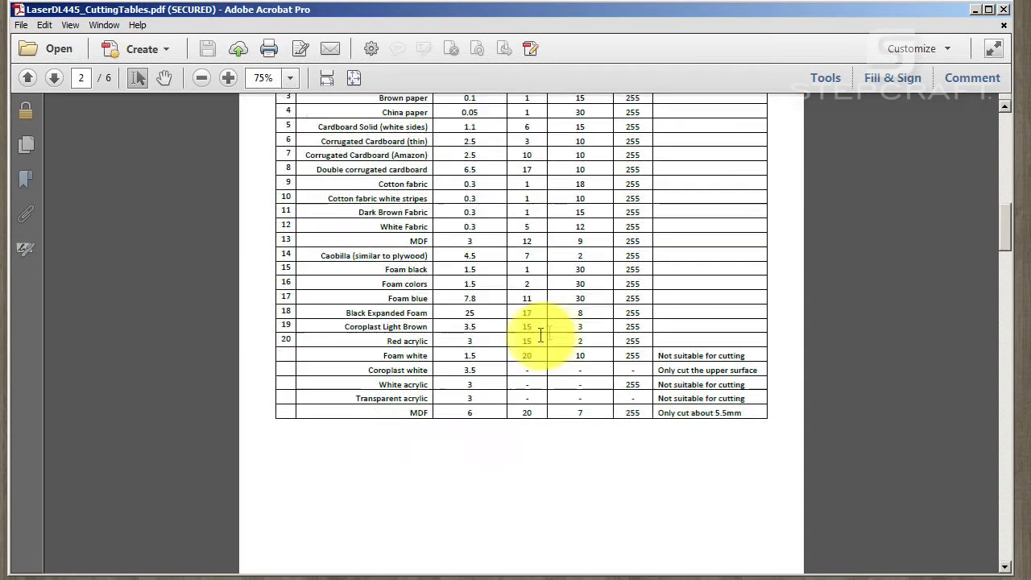
scroll(588, 335, "down", 7)
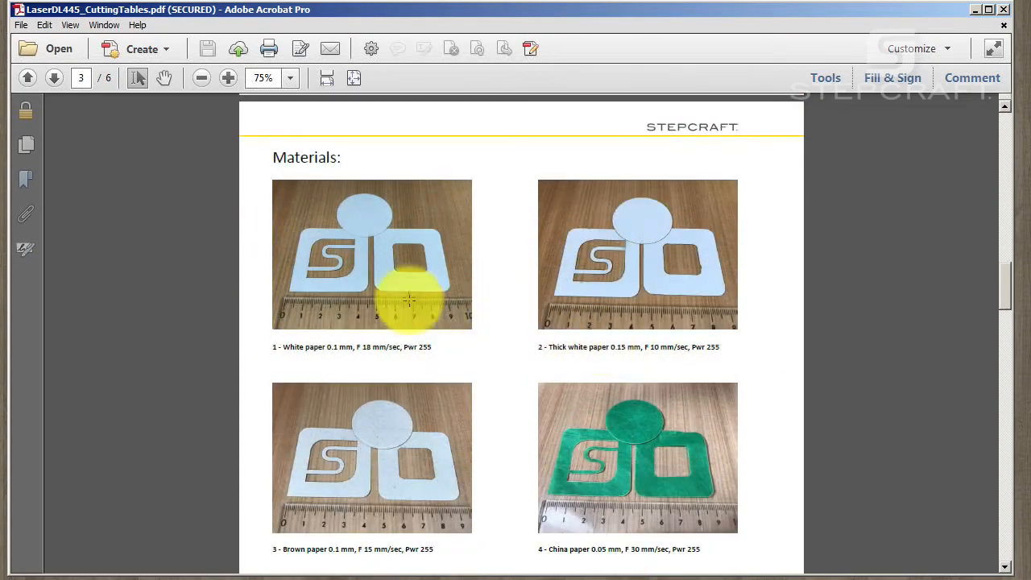
scroll(676, 347, "down", 9)
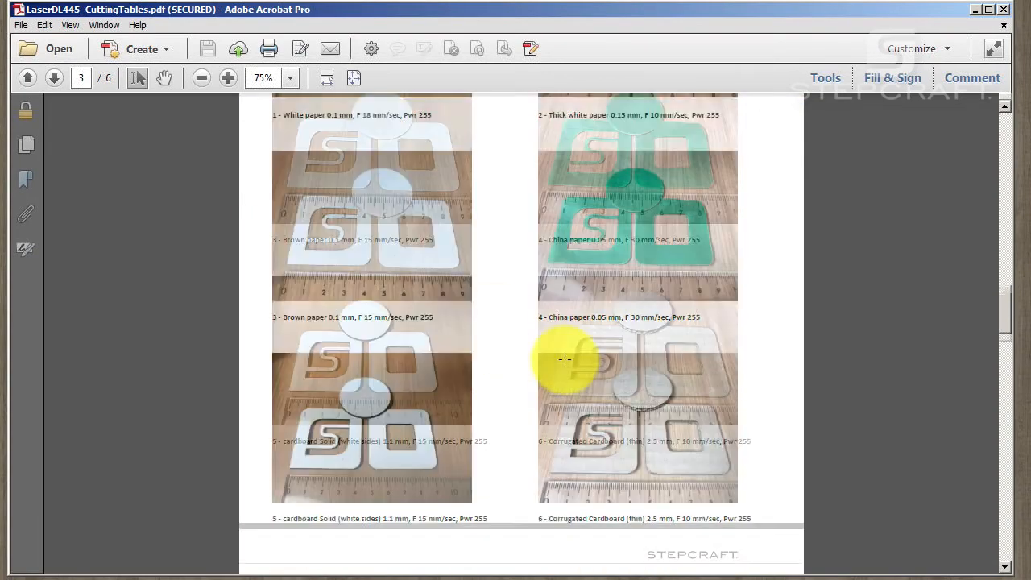
scroll(594, 339, "down", 2)
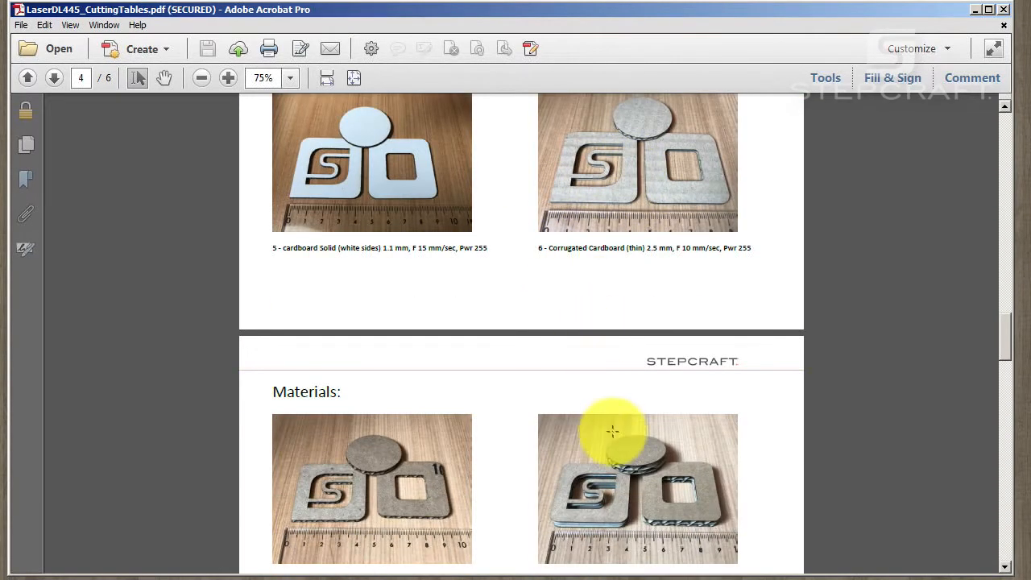
scroll(613, 428, "down", 4)
scroll(599, 403, "up", 11)
scroll(613, 411, "down", 12)
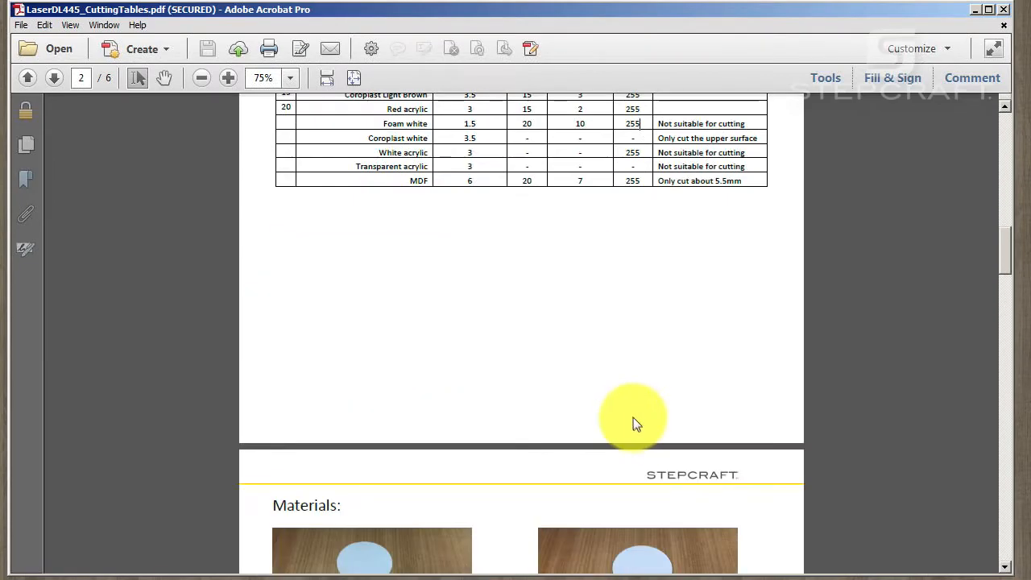
scroll(616, 400, "down", 14)
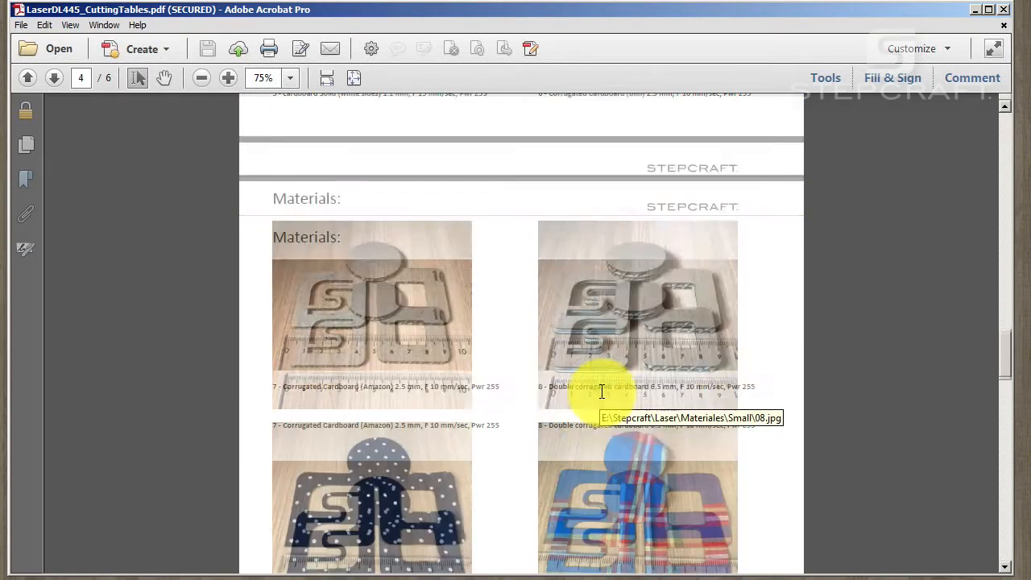
scroll(516, 419, "down", 12)
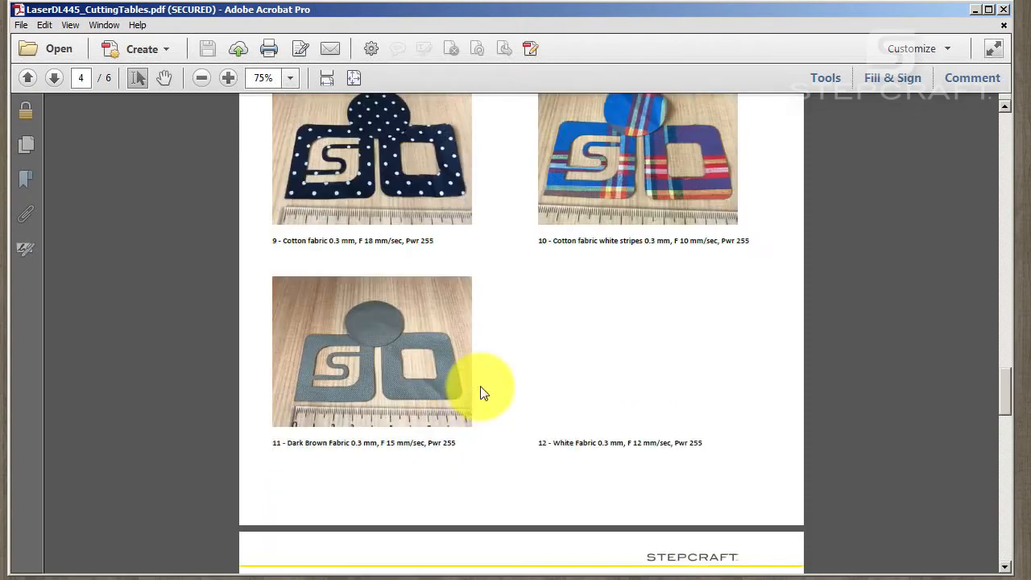
scroll(500, 407, "down", 4)
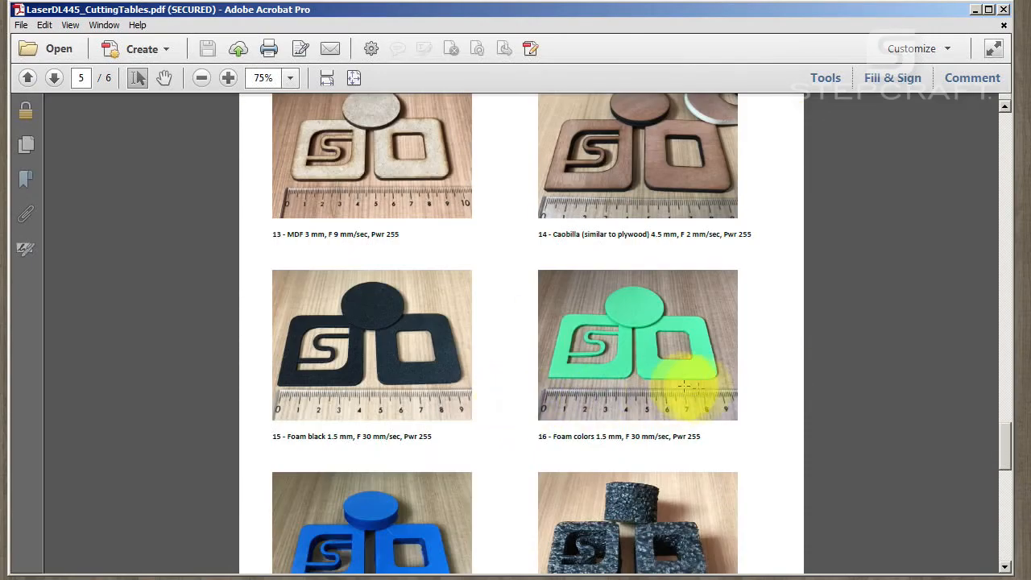
scroll(656, 373, "up", 2)
scroll(546, 364, "down", 7)
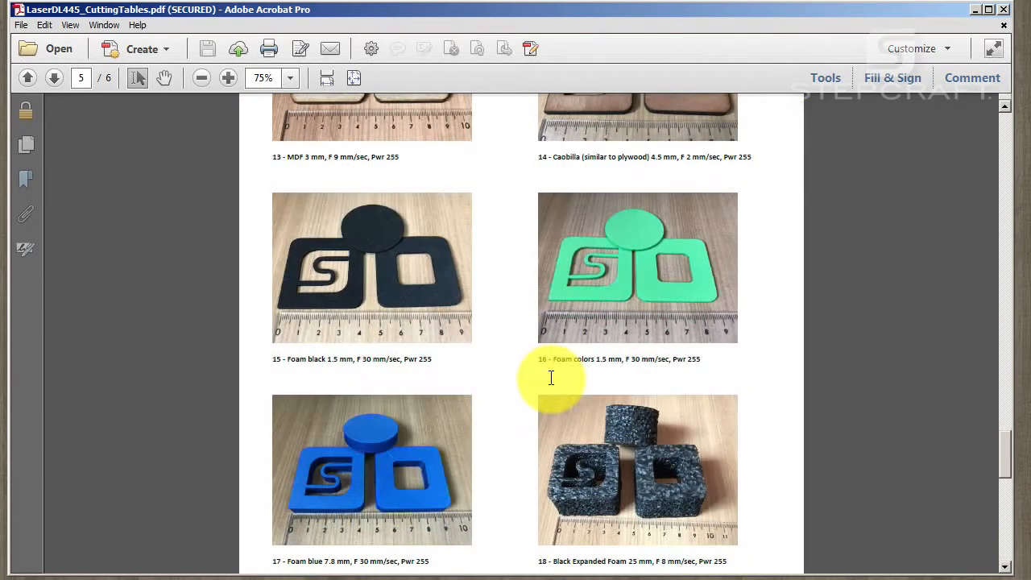
scroll(562, 373, "down", 8)
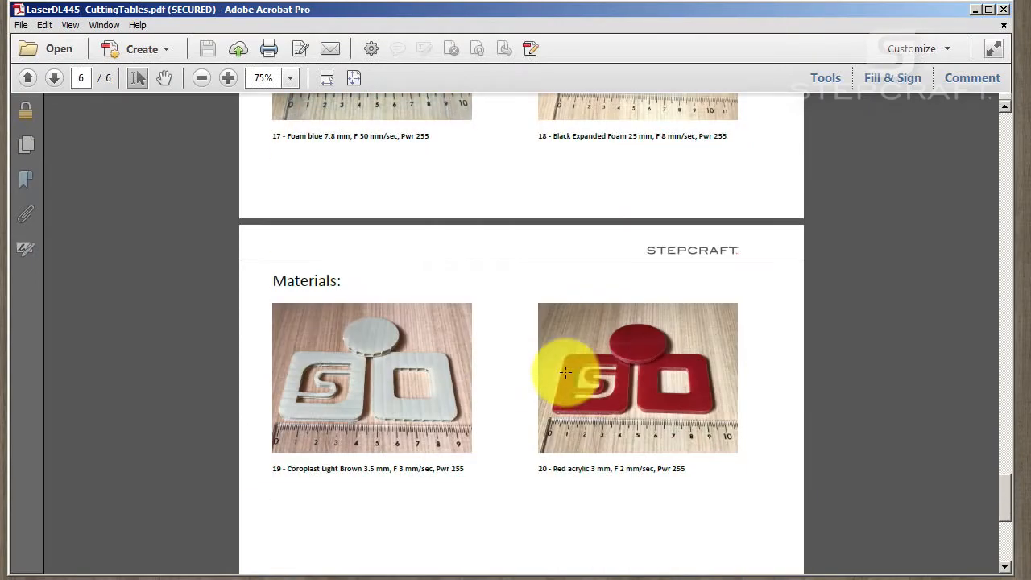
Go back over the MDF, plywood and foam samples on page 5, returning to the cardboard samples on page 4
scroll(669, 395, "up", 20)
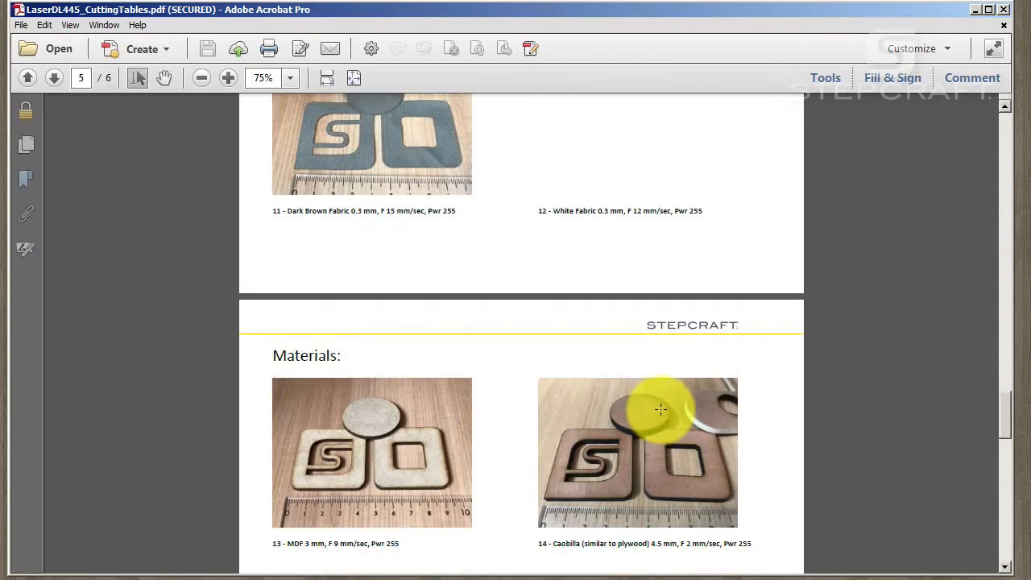
scroll(486, 417, "down", 8)
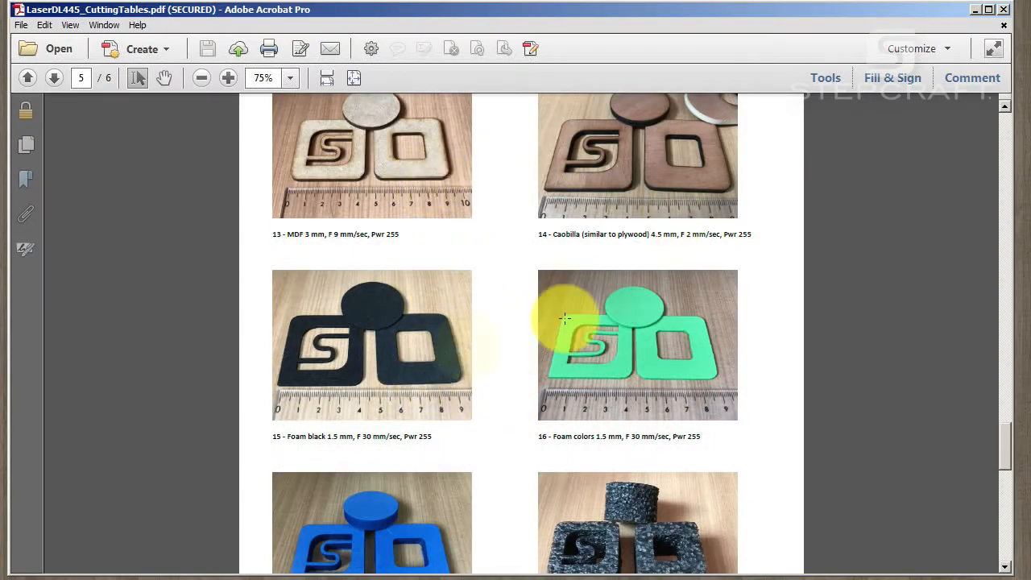
scroll(625, 425, "down", 3)
scroll(546, 428, "down", 1)
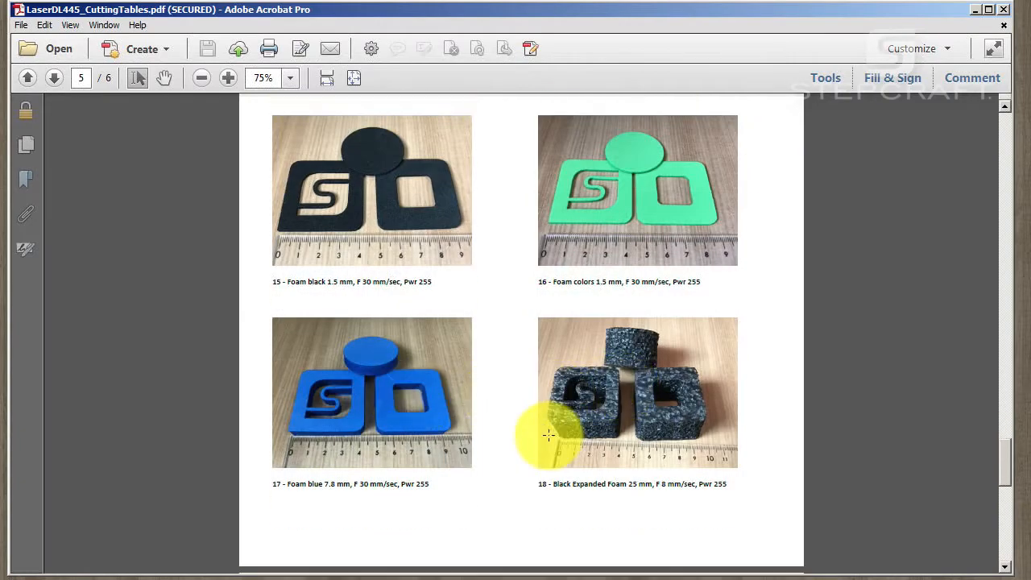
scroll(547, 436, "up", 20)
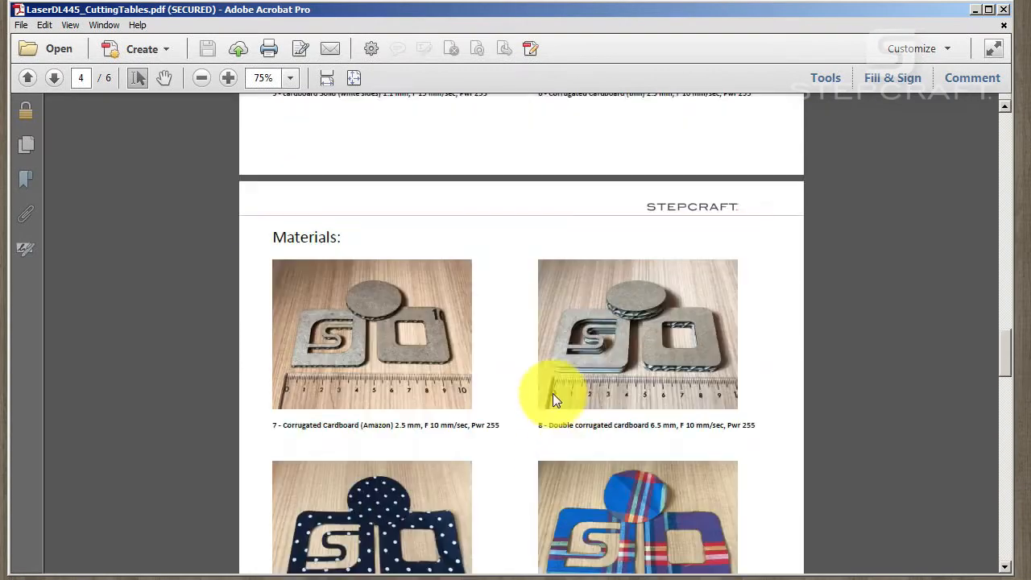
Minimize the PDF, check the product page's download list in Firefox again, and minimize the browser
left_click(975, 17)
left_click(338, 577)
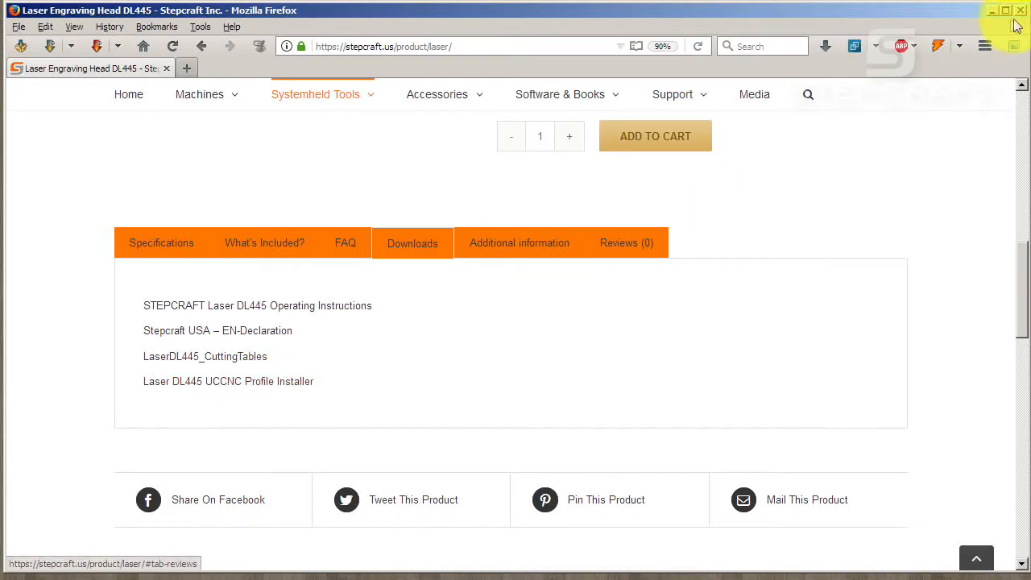
left_click(991, 10)
Launch the Stepcraft_Multi_Installer from the desktop
left_click_drag(700, 1, 601, 54)
left_click(612, 150)
left_click(565, 50)
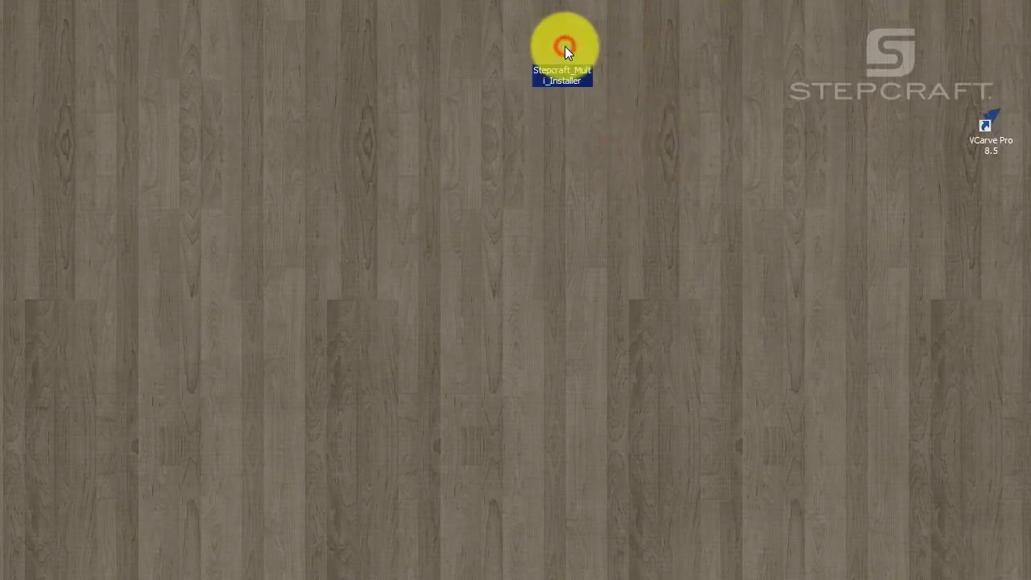
left_click(616, 201)
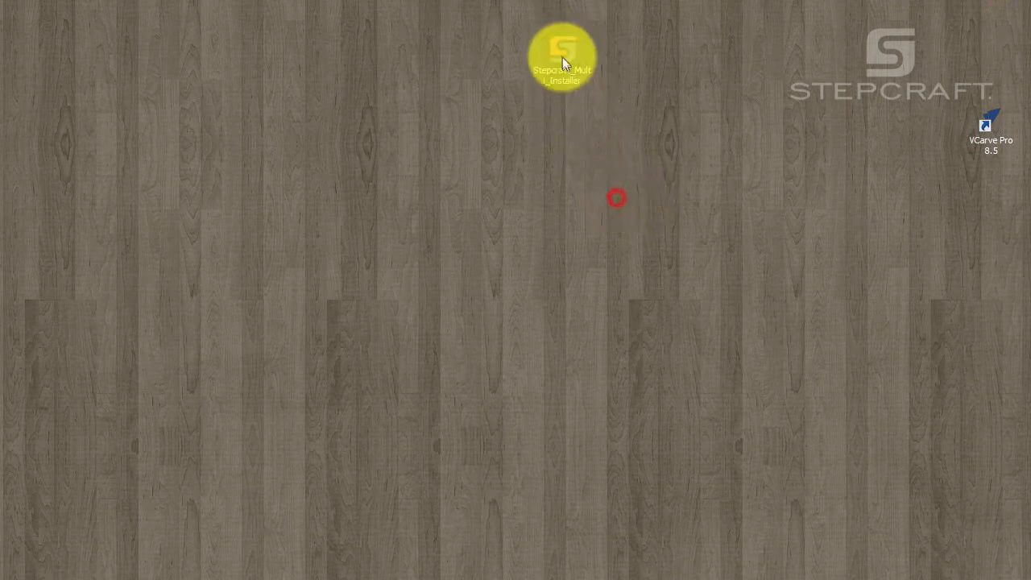
double_click(562, 50)
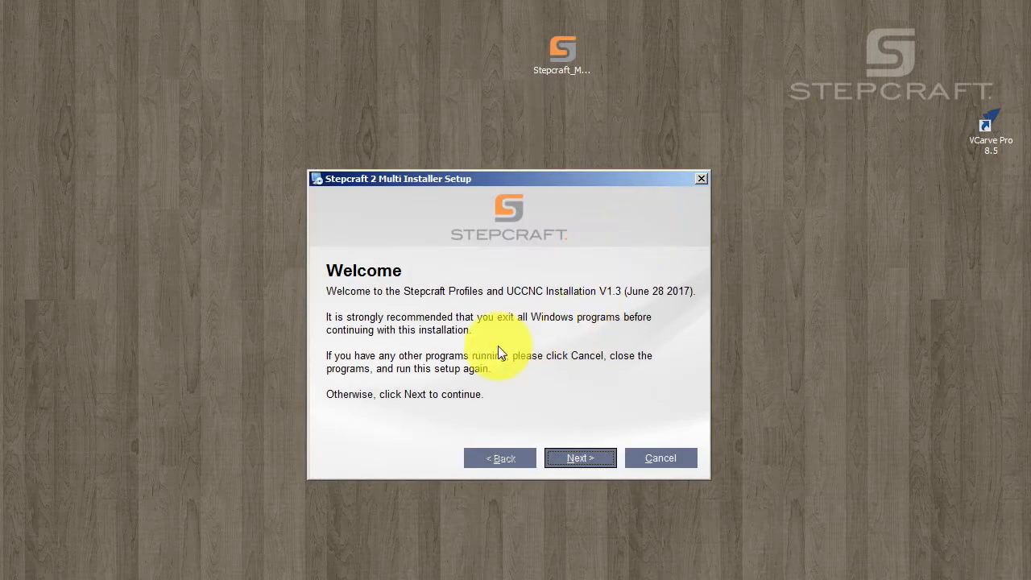
Proceed past the installer's welcome page and choose Stepcraft2/840 as the machine model
left_click_drag(537, 177, 553, 120)
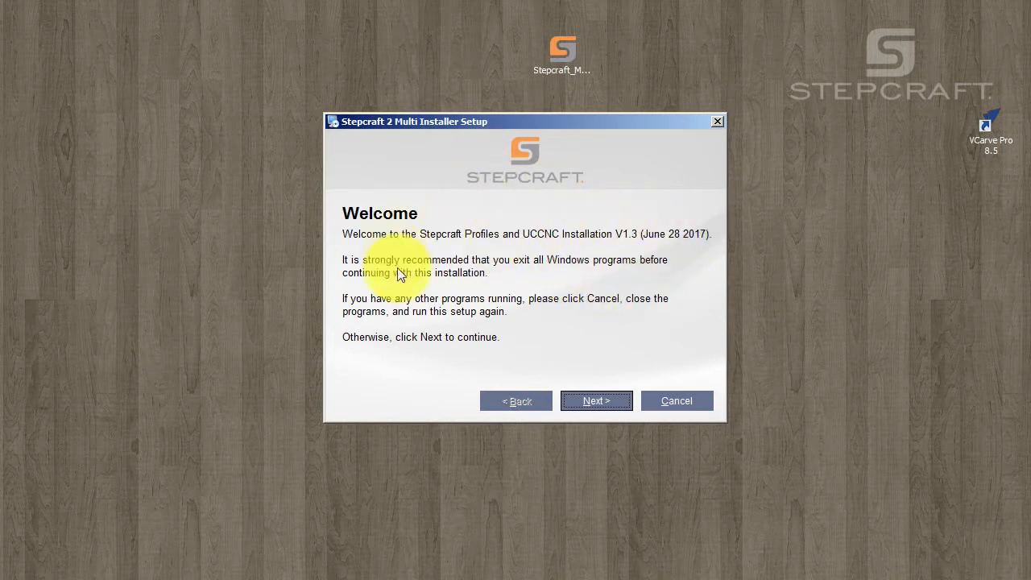
left_click(594, 401)
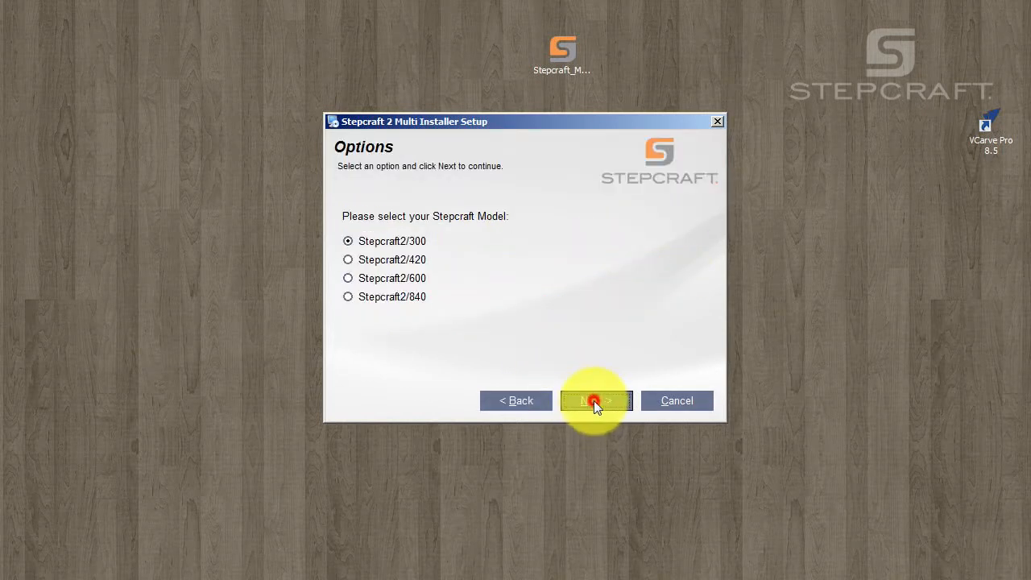
left_click(349, 297)
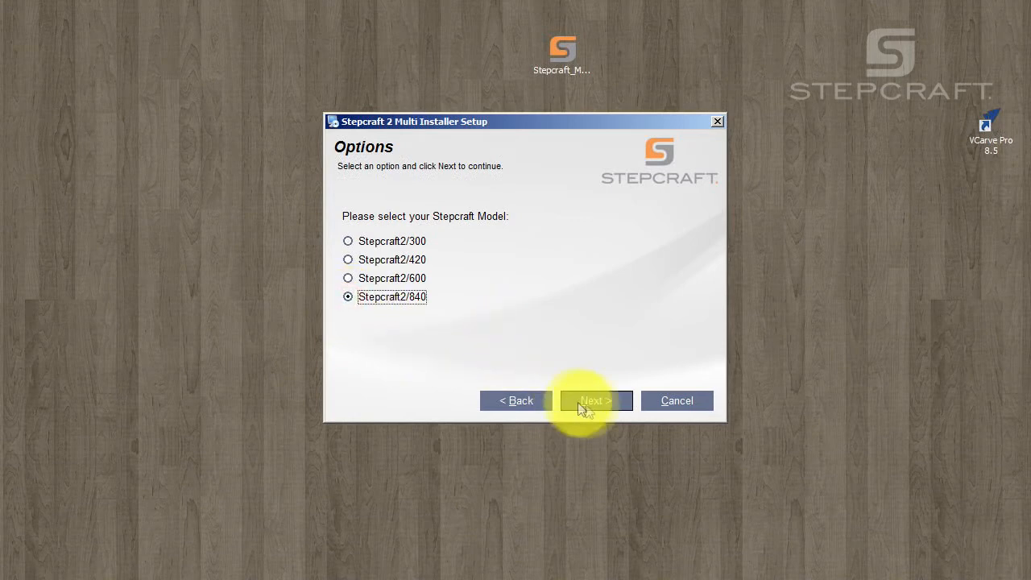
left_click(603, 399)
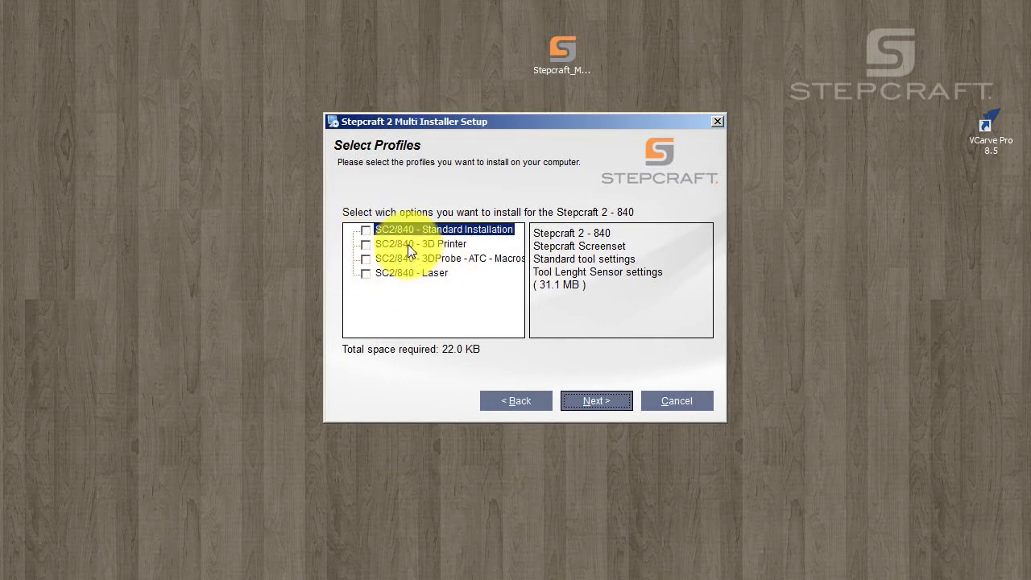
Try the Standard Installation, 3D Printer and 3DProbe - ATC - Macros profile options one by one, clearing each again
left_click(365, 230)
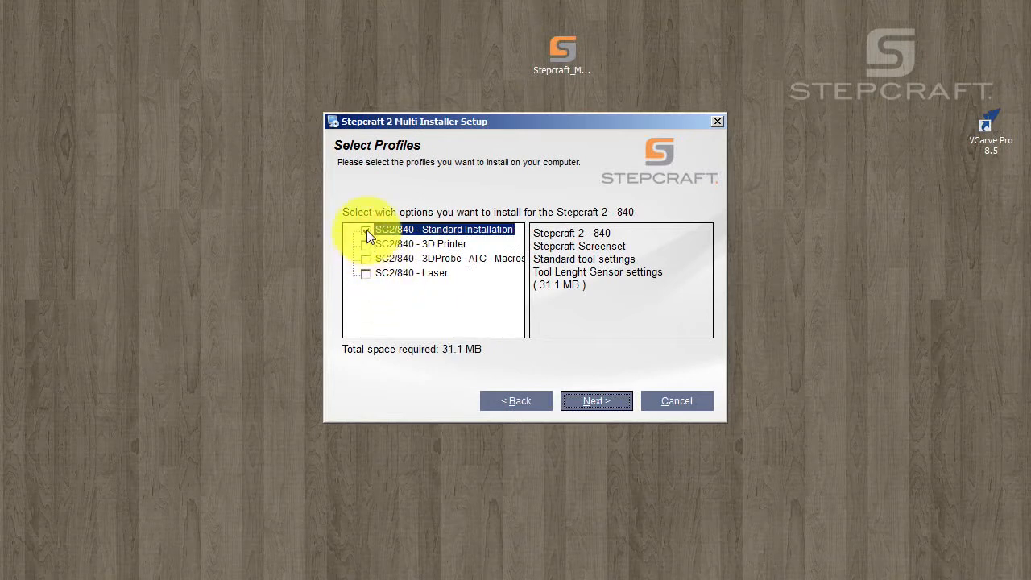
left_click(366, 231)
left_click(366, 244)
left_click(391, 244)
left_click(366, 244)
left_click(378, 259)
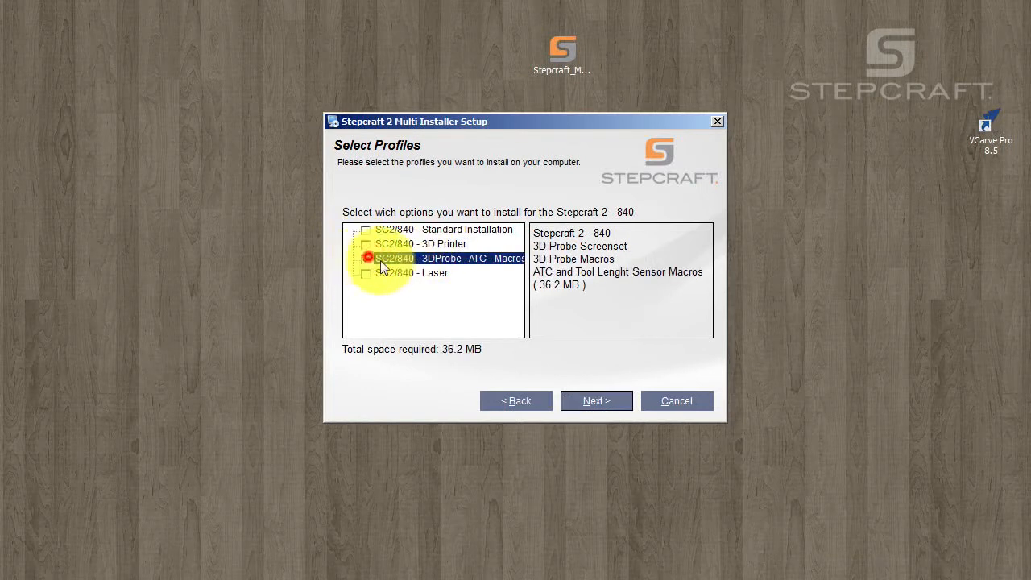
left_click(366, 259)
Select only the SC2/840 - Laser profile for installation and continue to the installation folder page
left_click(366, 273)
left_click(415, 273)
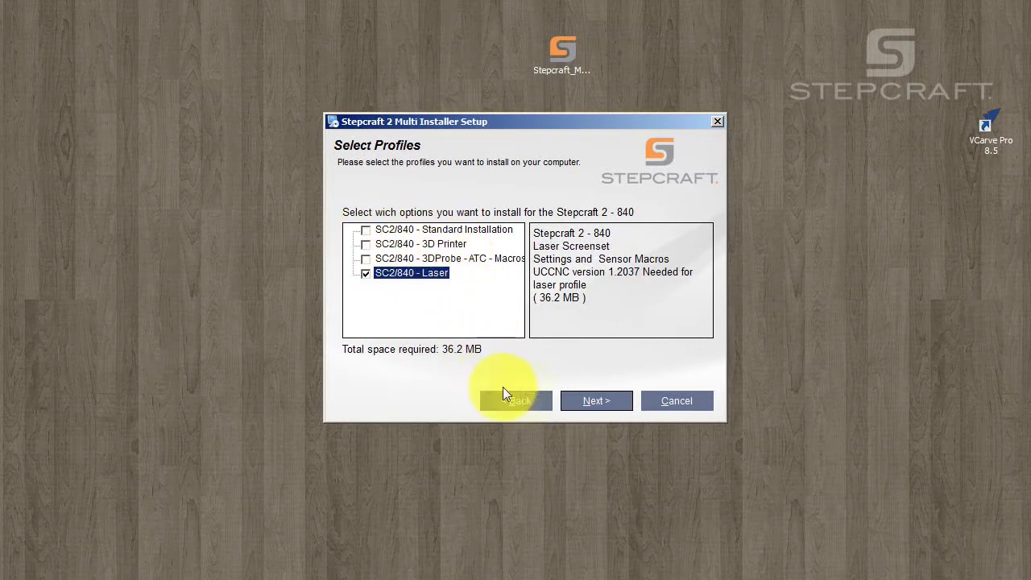
left_click(584, 403)
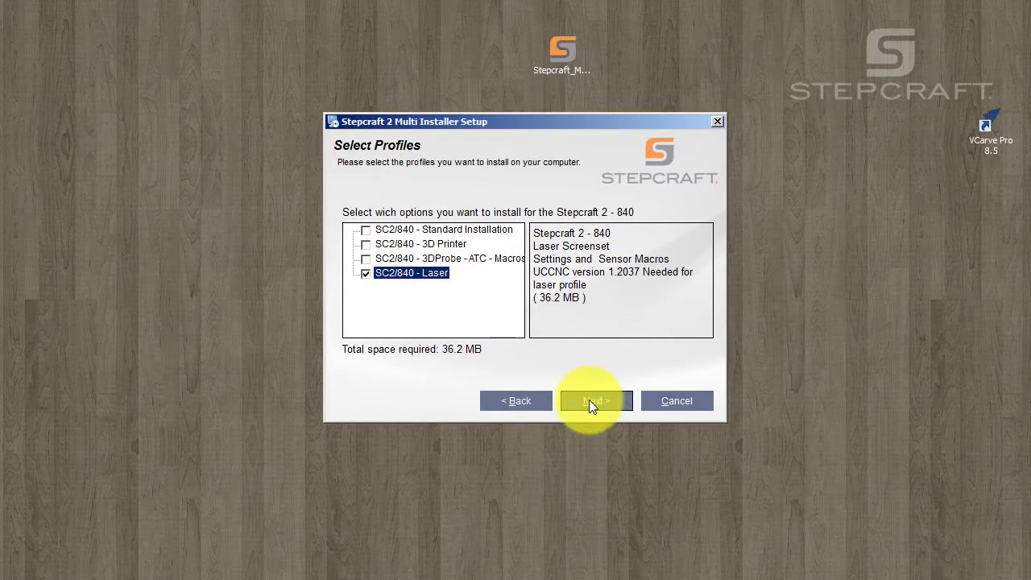
left_click(589, 400)
Keep C:\UCCNC as the installation folder and run the laser profile installation
left_click_drag(409, 304, 339, 308)
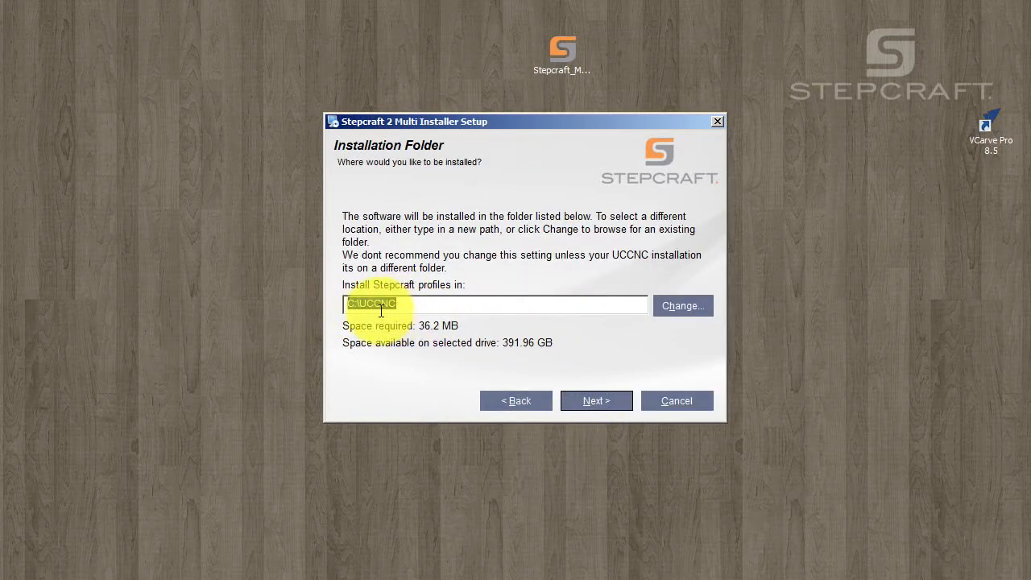
left_click(414, 303)
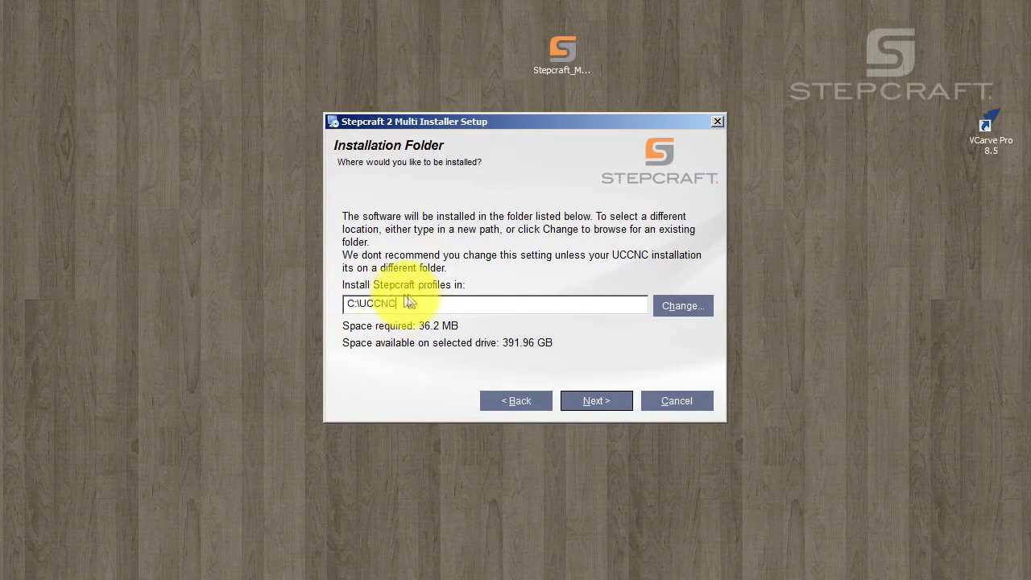
double_click(403, 303)
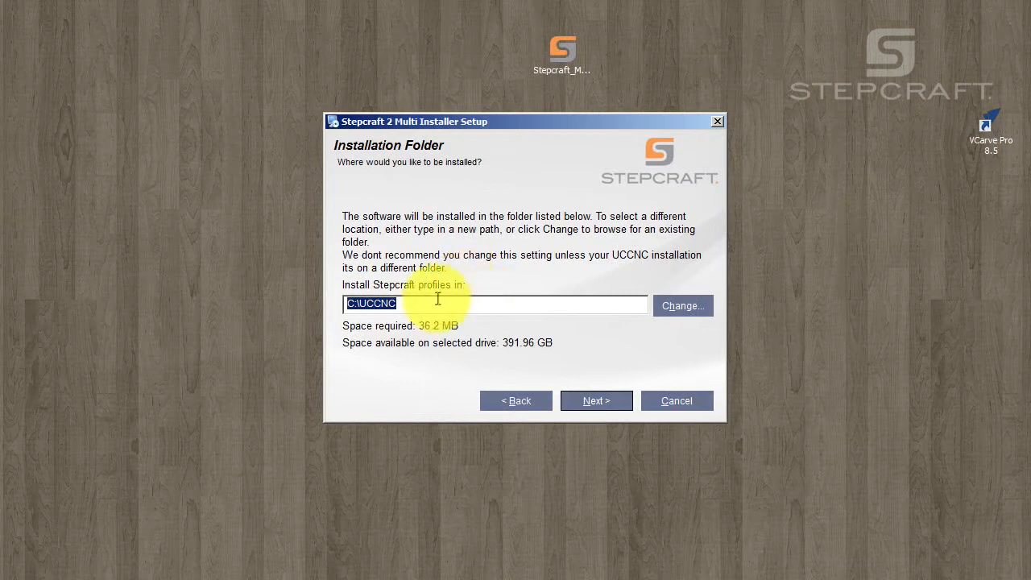
left_click_drag(407, 304, 360, 306)
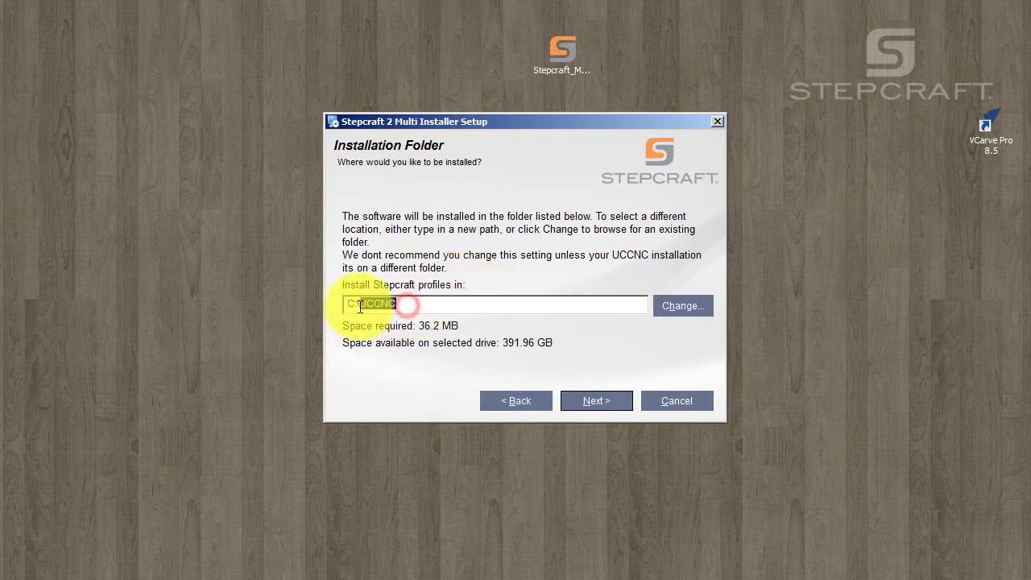
left_click(472, 307)
left_click(594, 404)
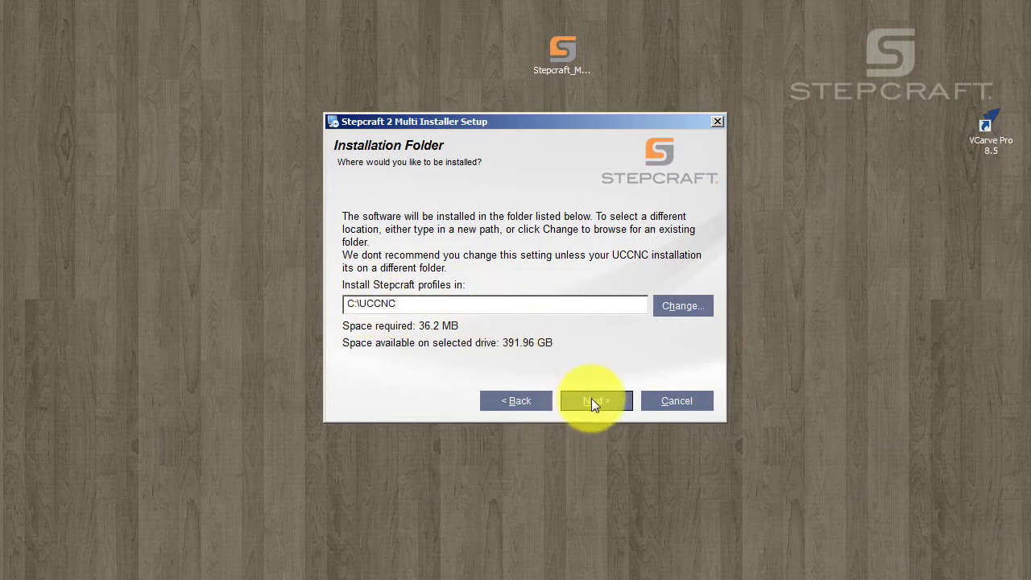
left_click(593, 402)
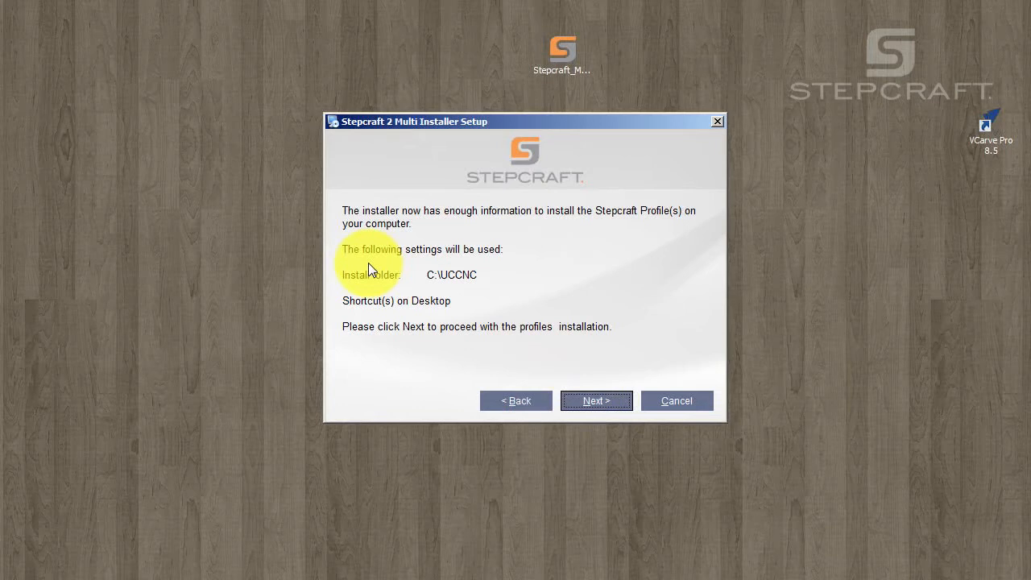
left_click(611, 397)
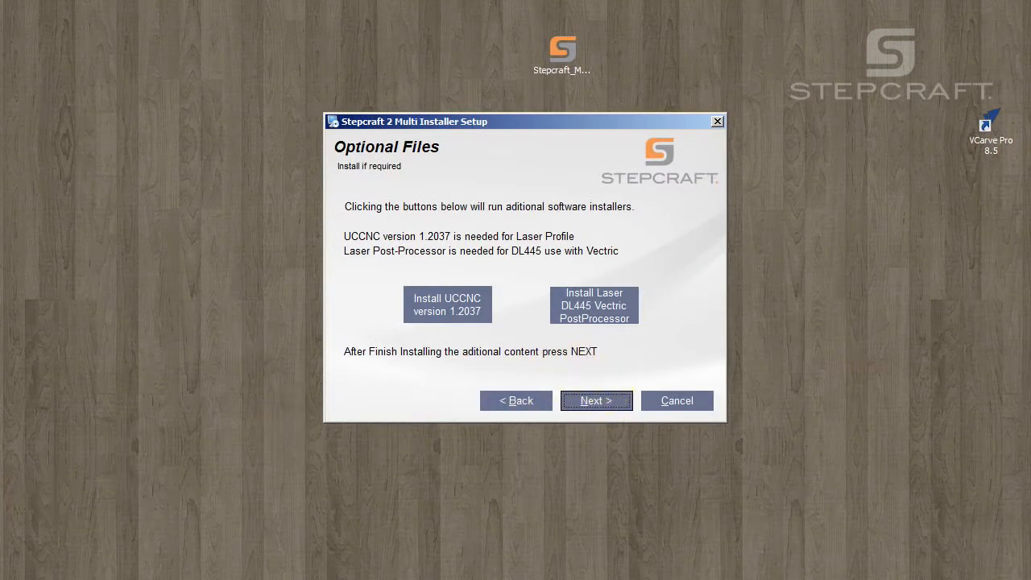
Move the SC2-840 Laser shortcut closer to the desktop's left edge and return to the installer
left_click(126, 282)
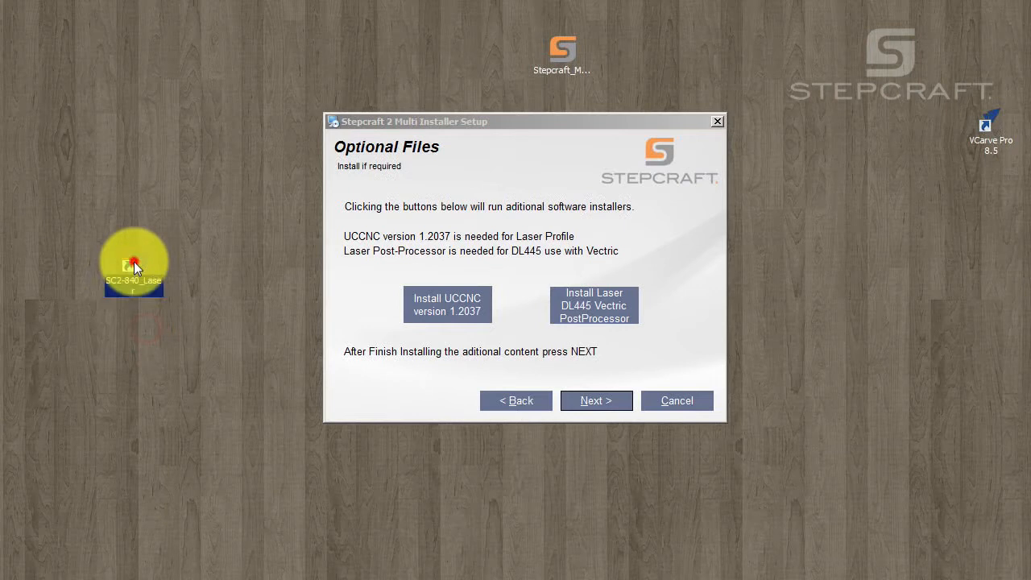
left_click_drag(136, 276, 77, 282)
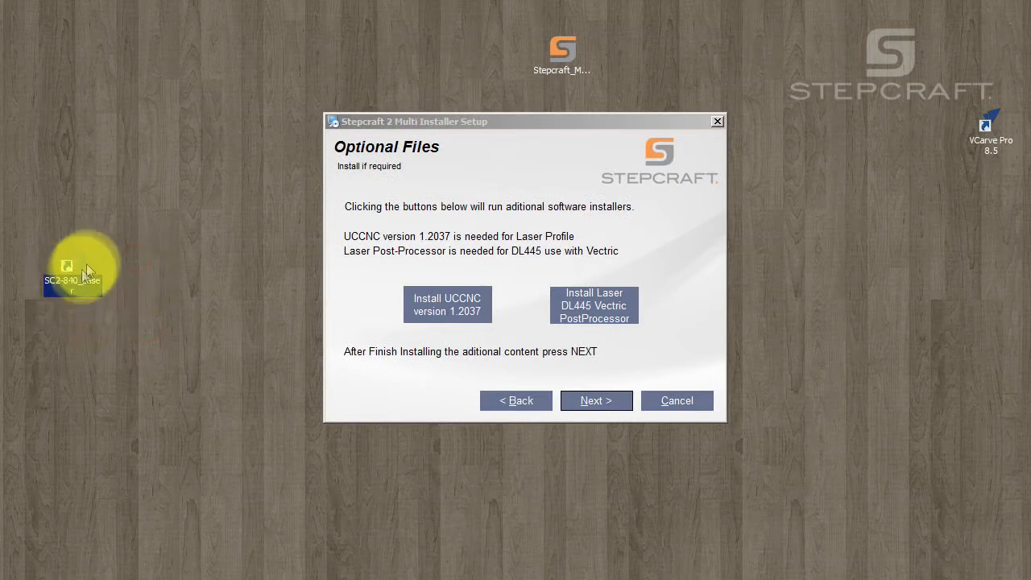
left_click(384, 395)
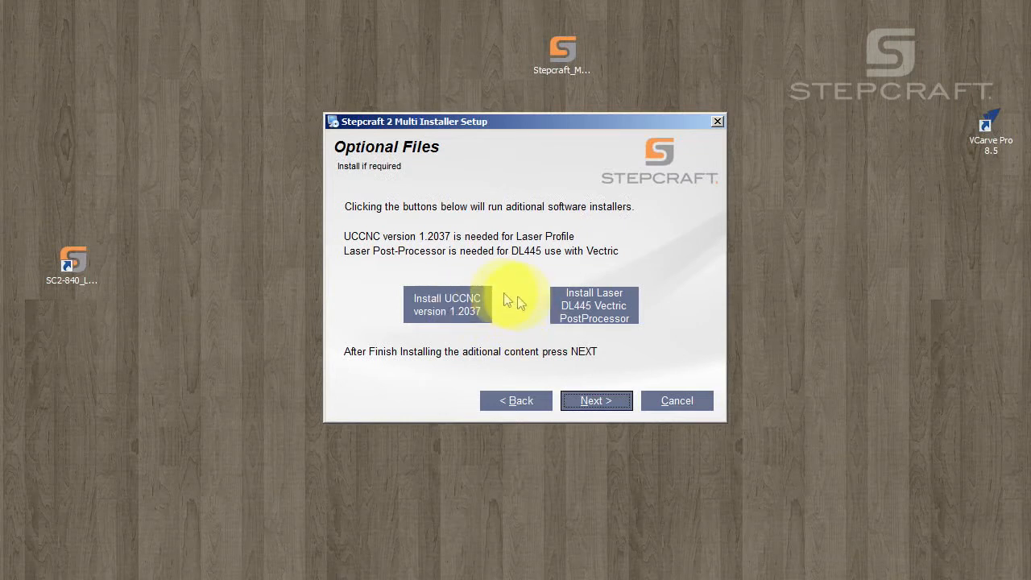
Run the optional UCCNC 1.2037 installer as far as its license agreement, and exit the setup without installing
left_click(466, 305)
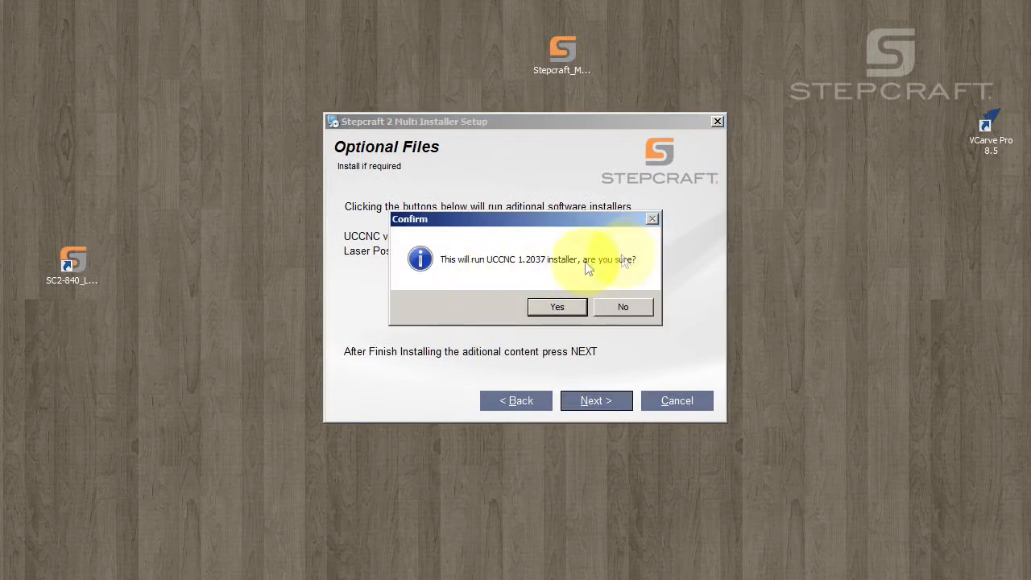
left_click(555, 308)
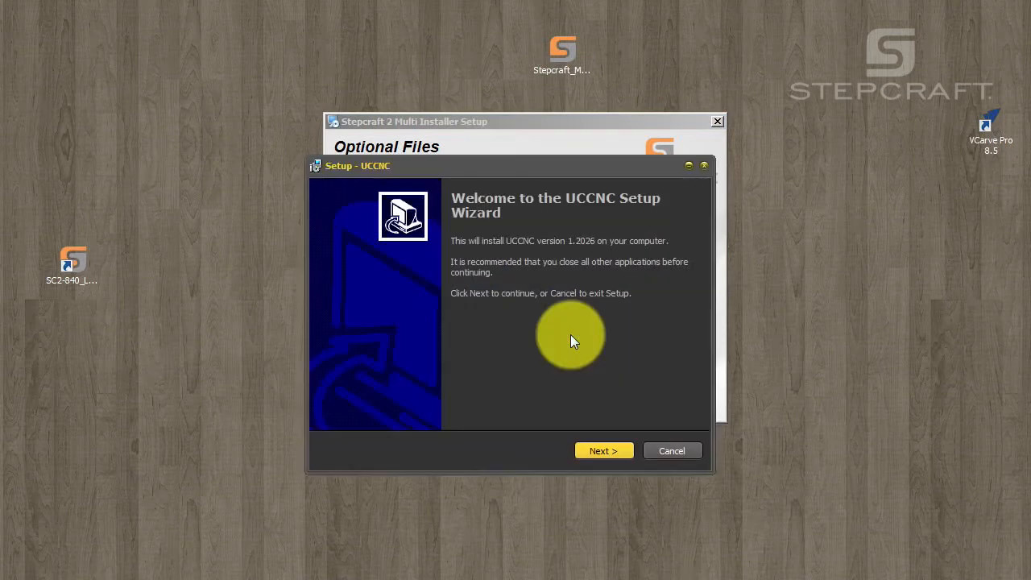
left_click(604, 451)
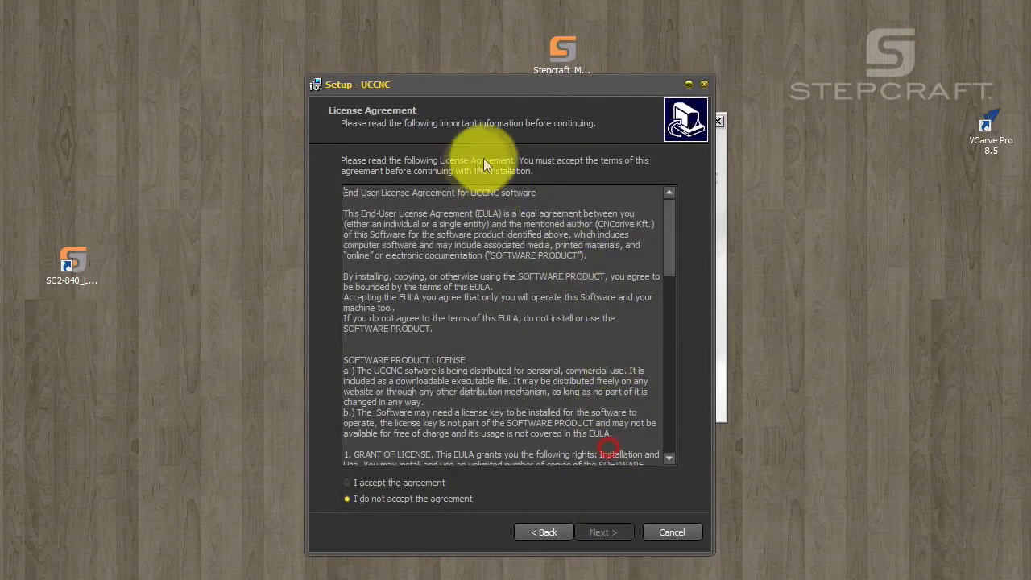
left_click(672, 533)
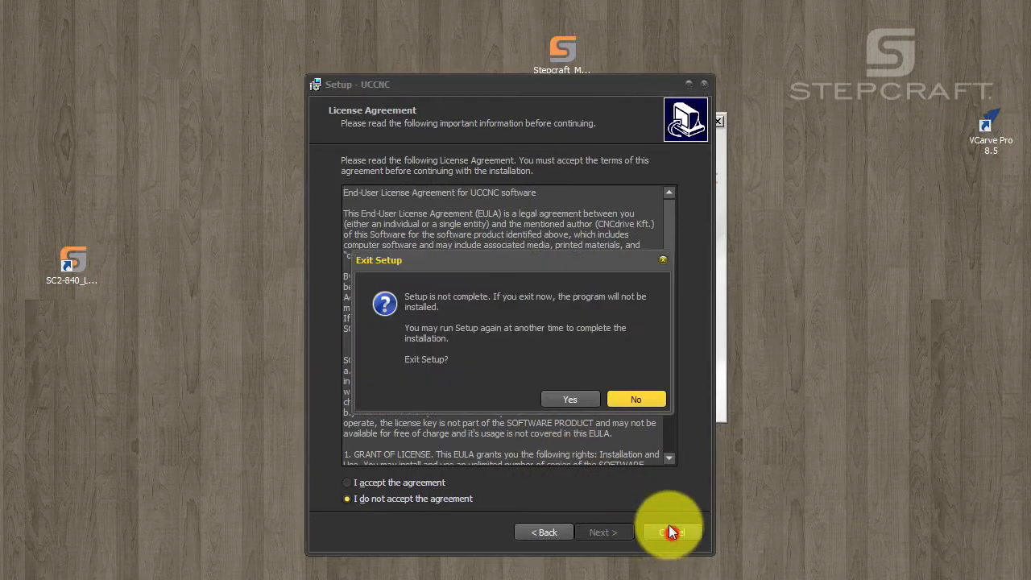
left_click(569, 398)
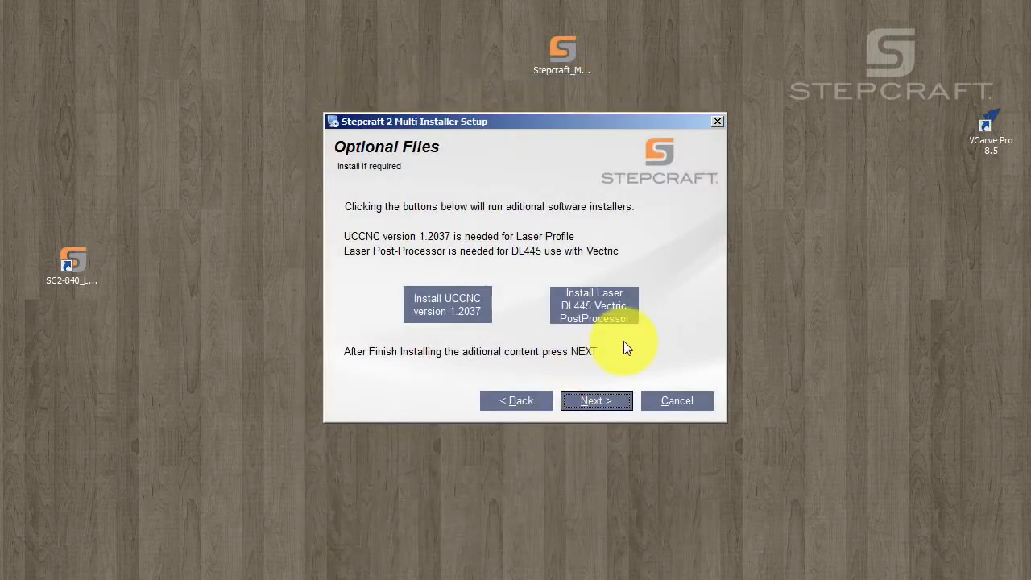
Launch the optional Laser DL445 Vectric PostProcessor installer and proceed past its welcome page
left_click(588, 315)
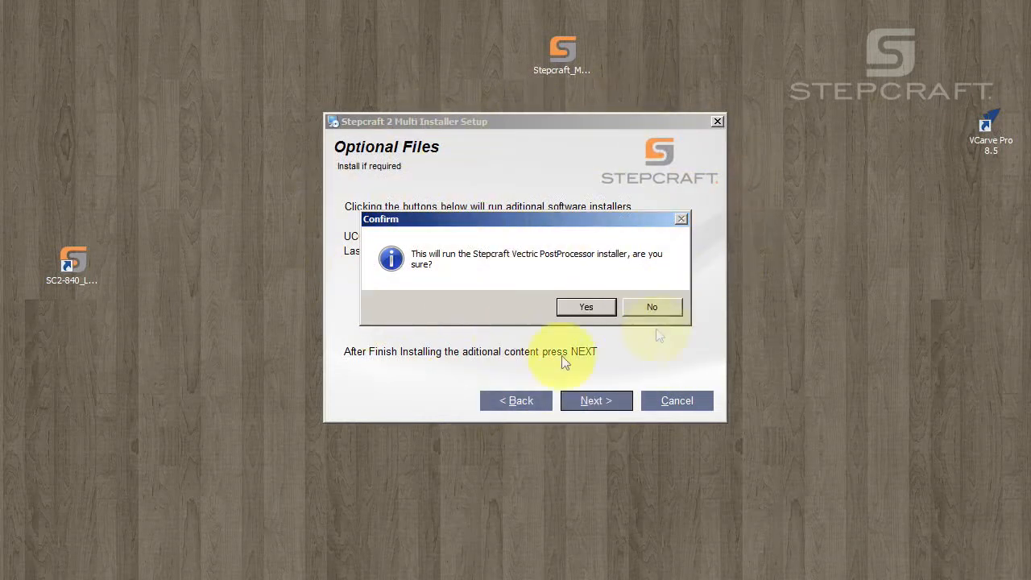
left_click(587, 308)
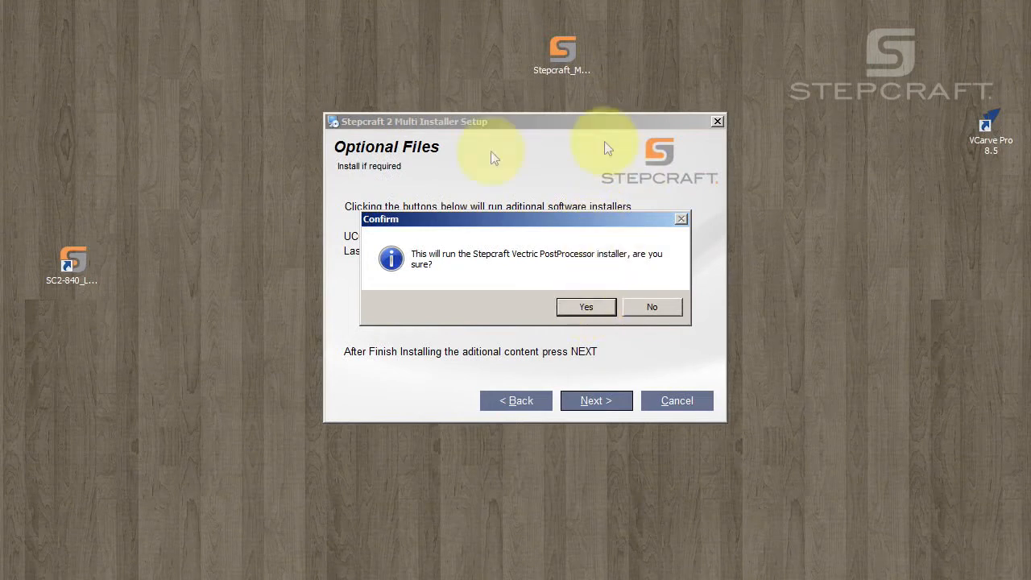
left_click(584, 307)
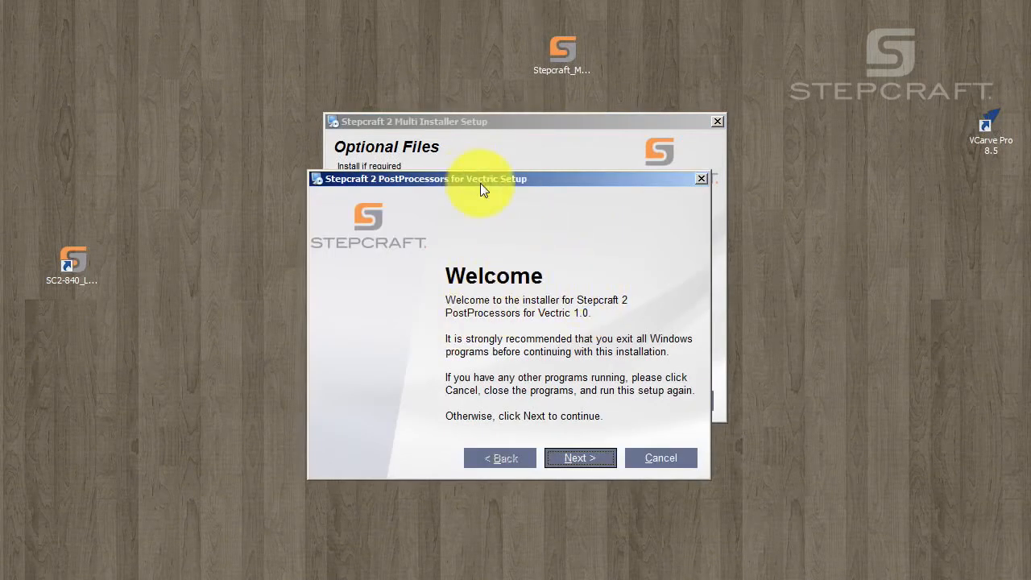
left_click_drag(551, 180, 580, 177)
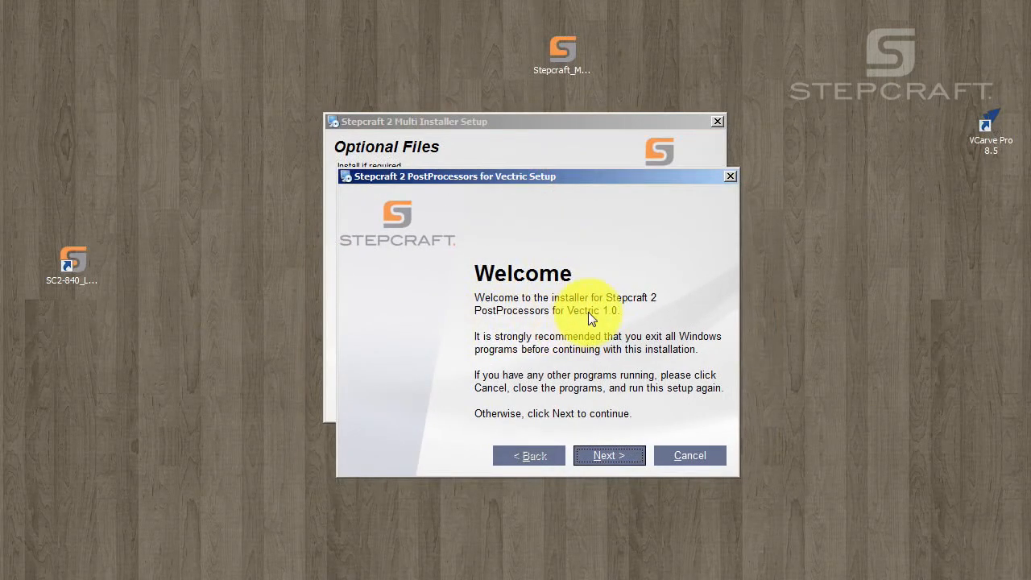
left_click(611, 456)
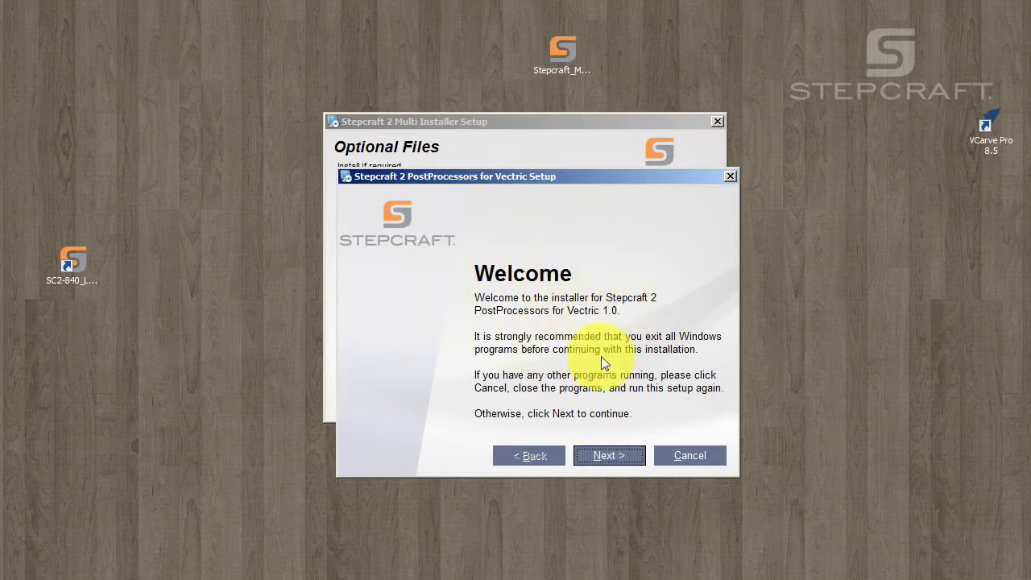
left_click(594, 456)
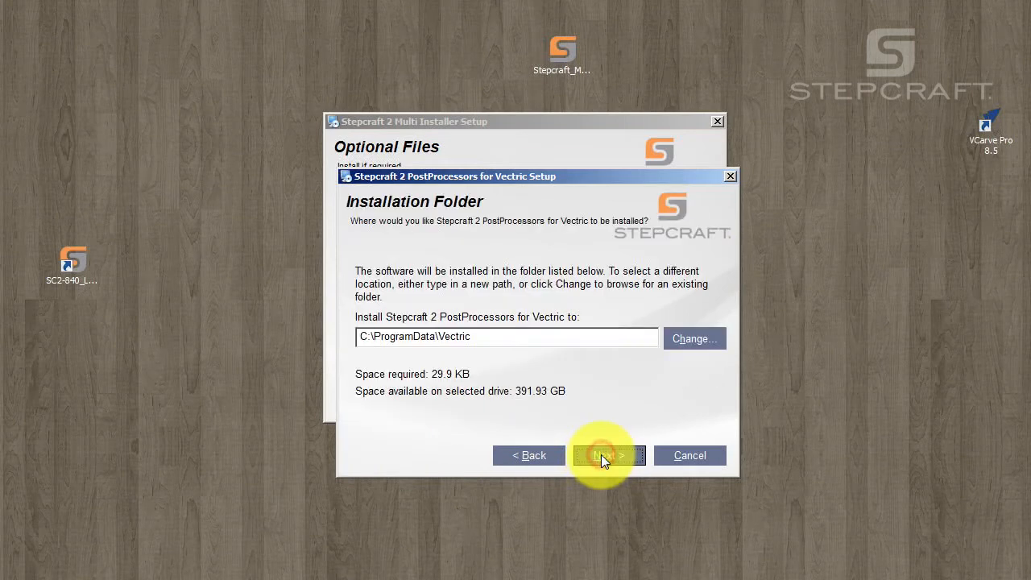
Check the proposed installation path for the Vectric post-processors, C:\ProgramData\Vectric
left_click_drag(485, 340, 352, 344)
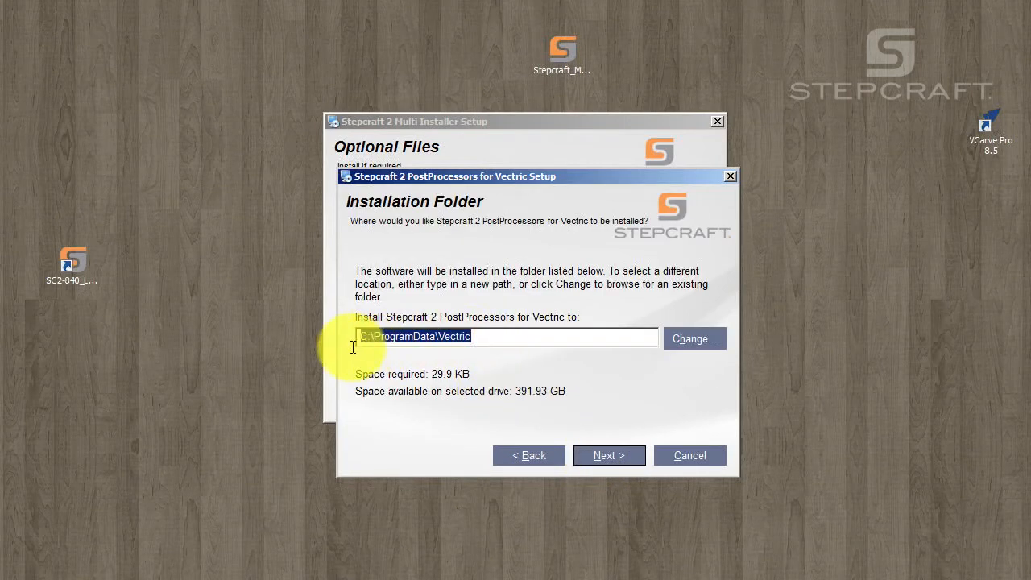
left_click(493, 336)
left_click_drag(481, 337, 347, 338)
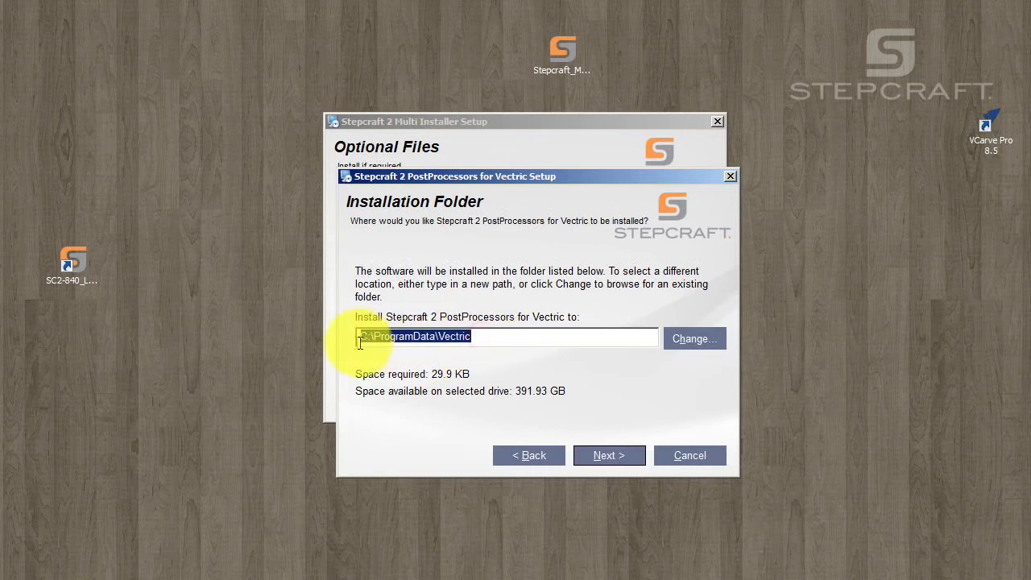
left_click(483, 339)
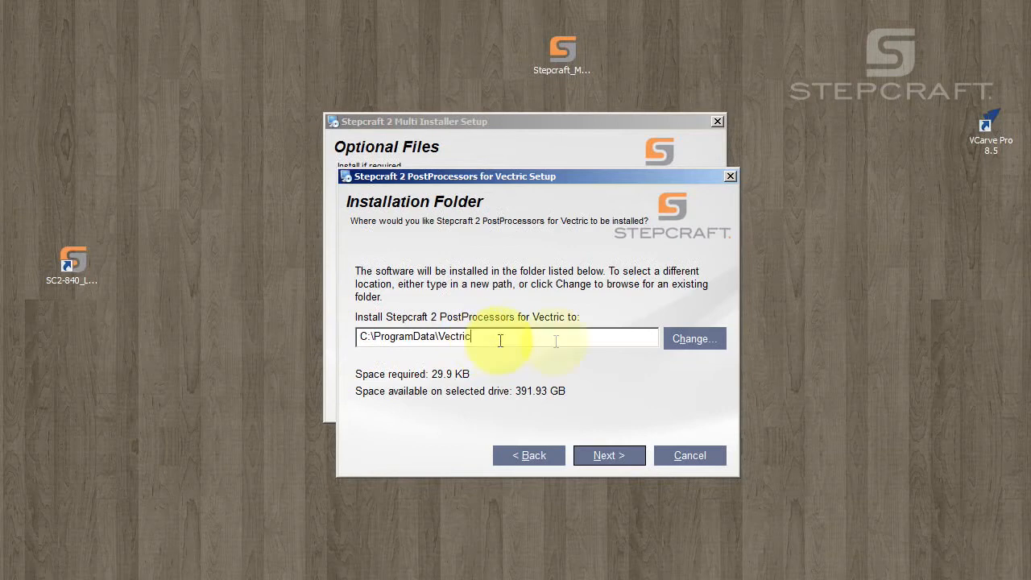
Browse for the post-processor installation folder and examine the Aspire and VCarve Pro subfolders of Vectric
left_click(688, 338)
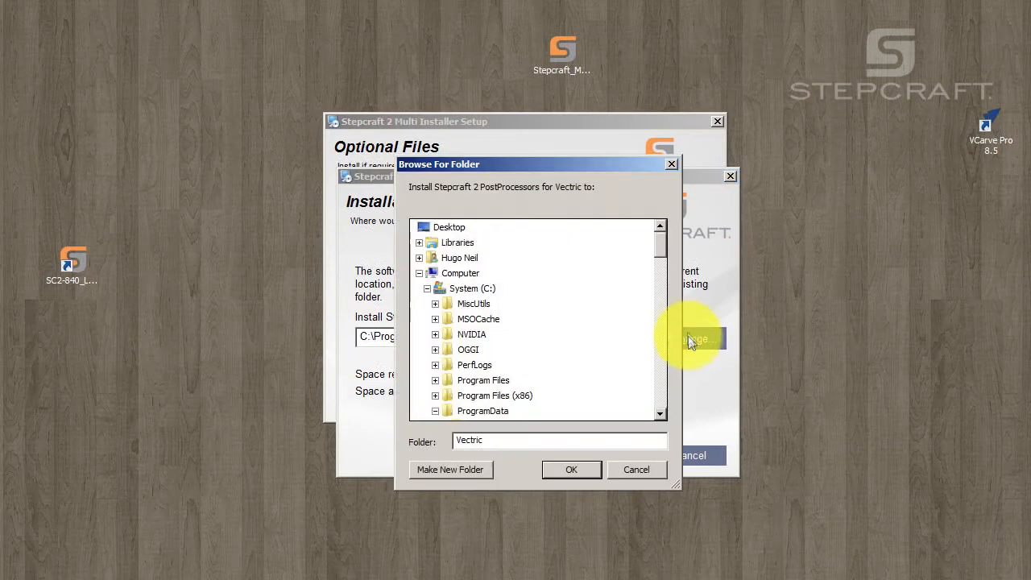
left_click_drag(659, 241, 644, 367)
left_click(447, 333)
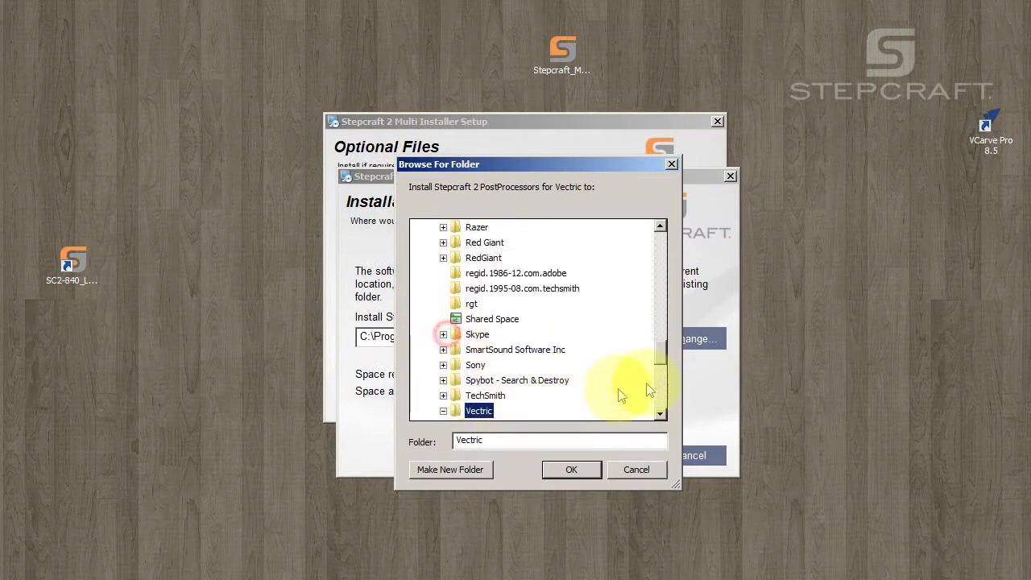
scroll(621, 378, "down", 4)
scroll(532, 326, "up", 1)
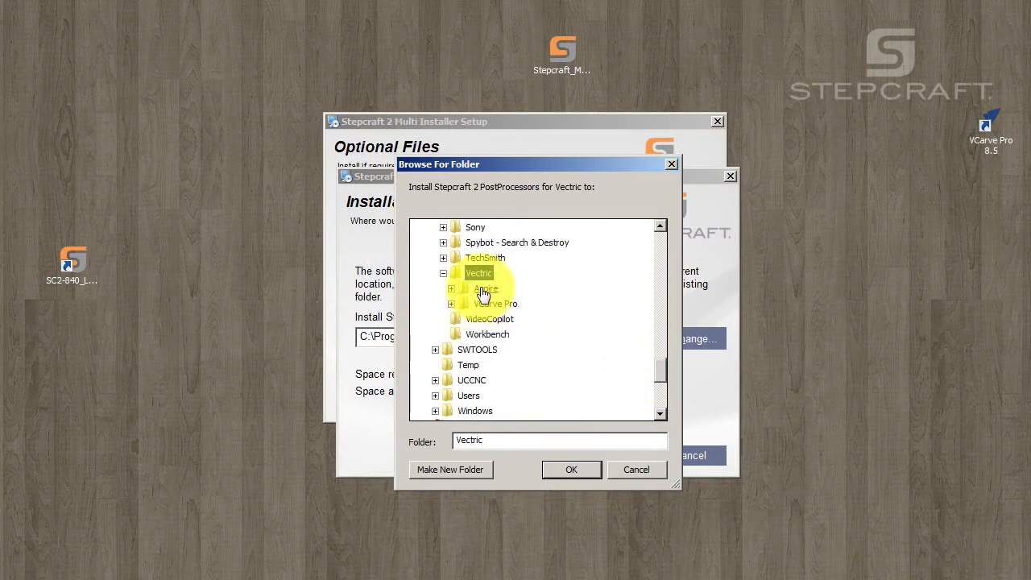
left_click(486, 289)
left_click(489, 365)
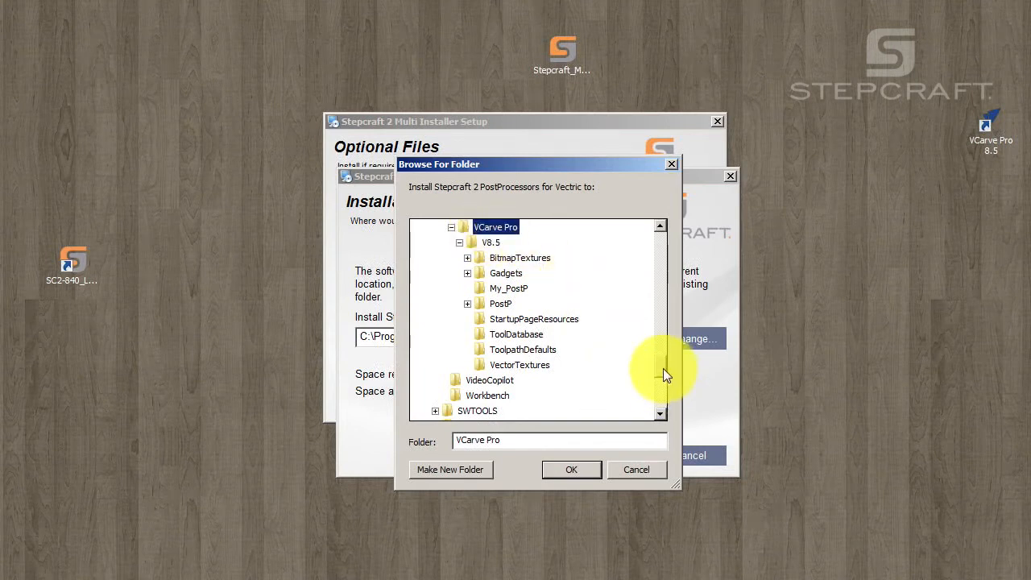
Navigate the folder browser through ProgramData and Vectric to the V8.5 subfolders of VCarve Pro
left_click_drag(662, 367, 648, 232)
scroll(466, 338, "down", 3)
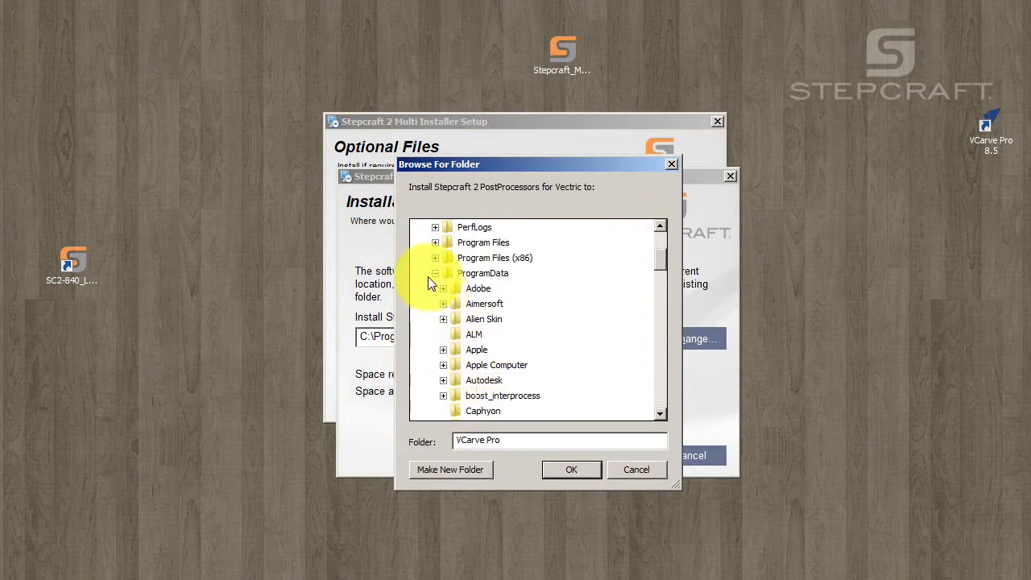
left_click(435, 273)
scroll(546, 369, "up", 1)
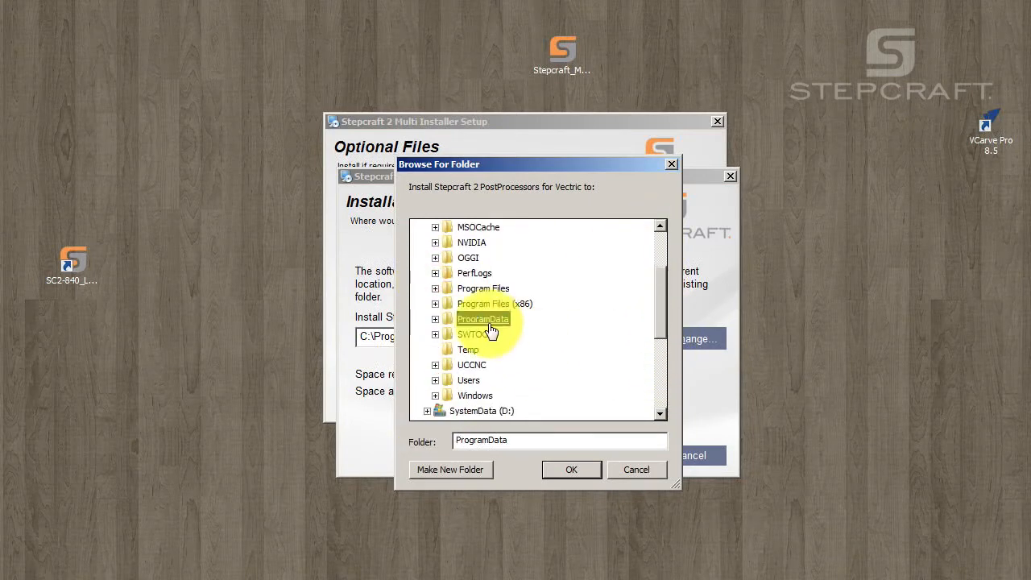
left_click(435, 320)
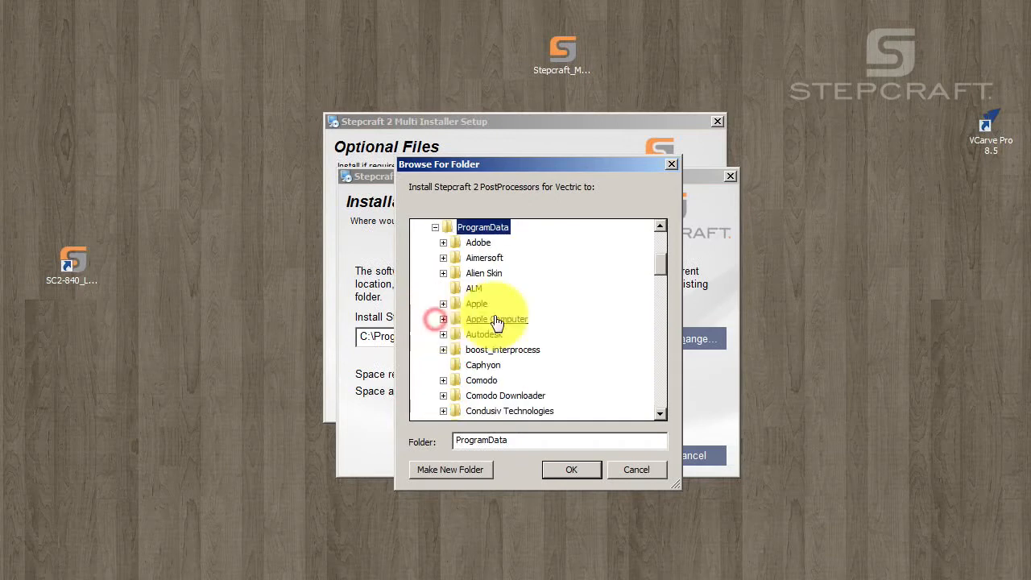
scroll(518, 294, "down", 3)
scroll(519, 295, "down", 12)
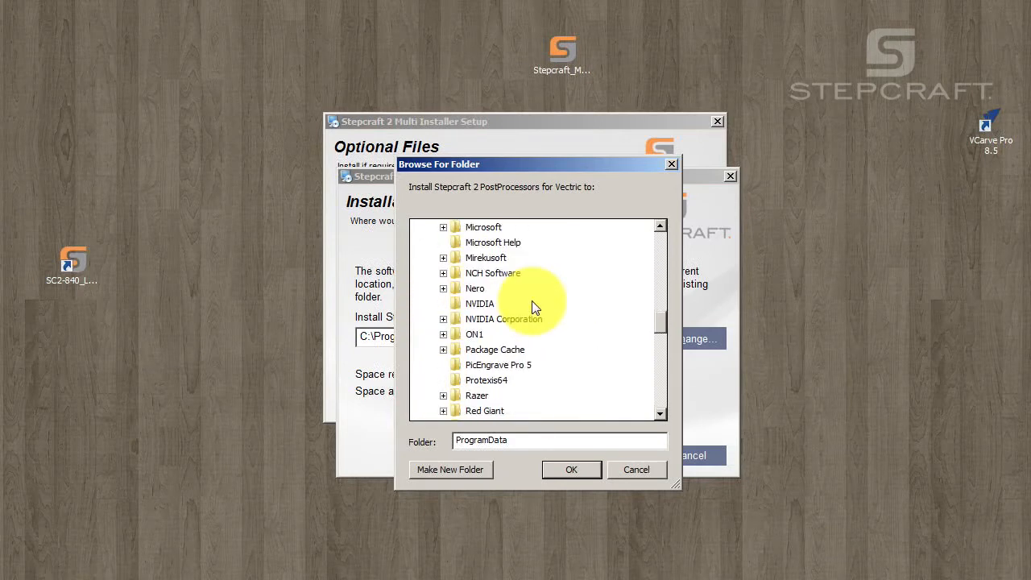
left_click(480, 304)
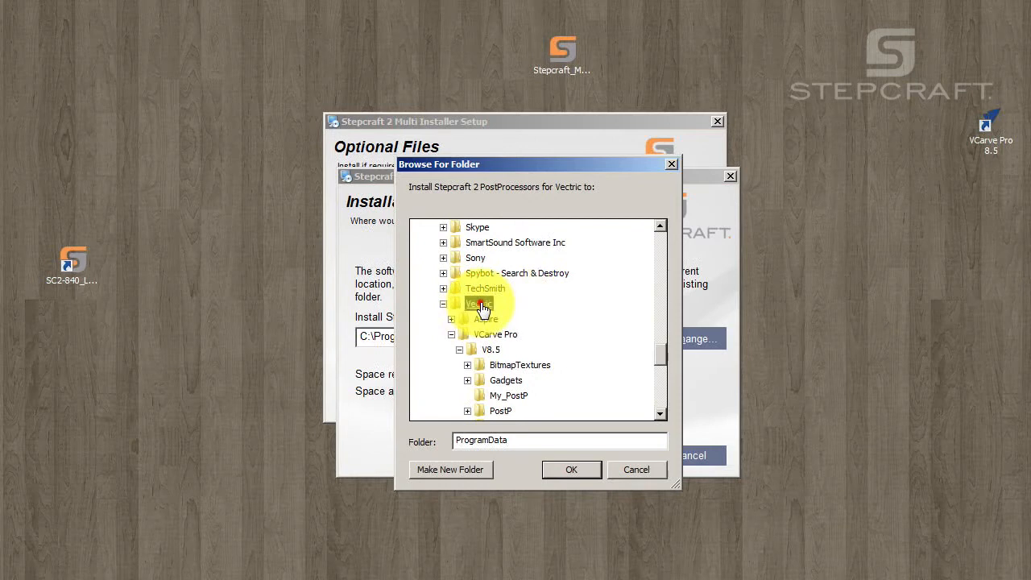
left_click(450, 335)
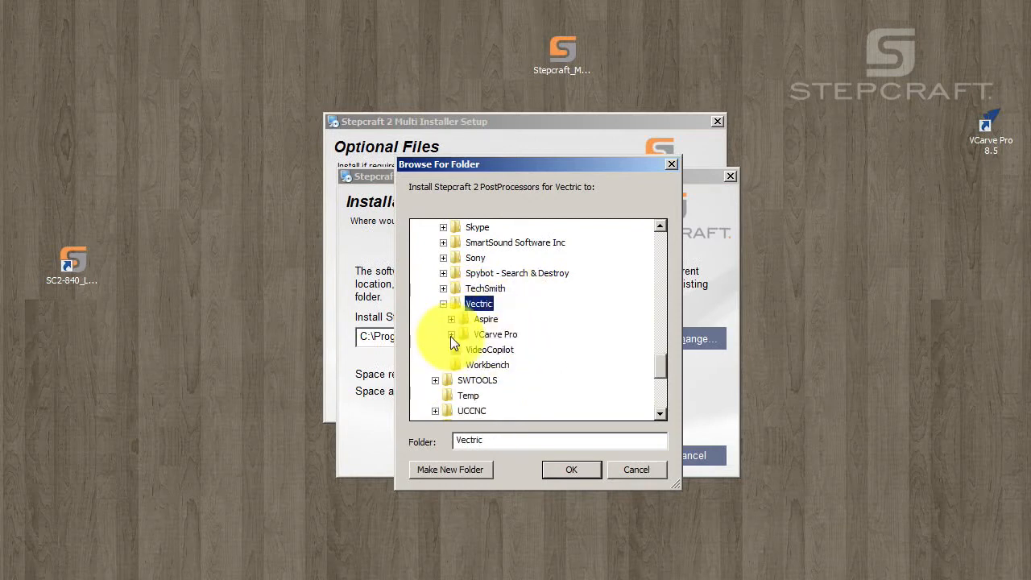
left_click(451, 335)
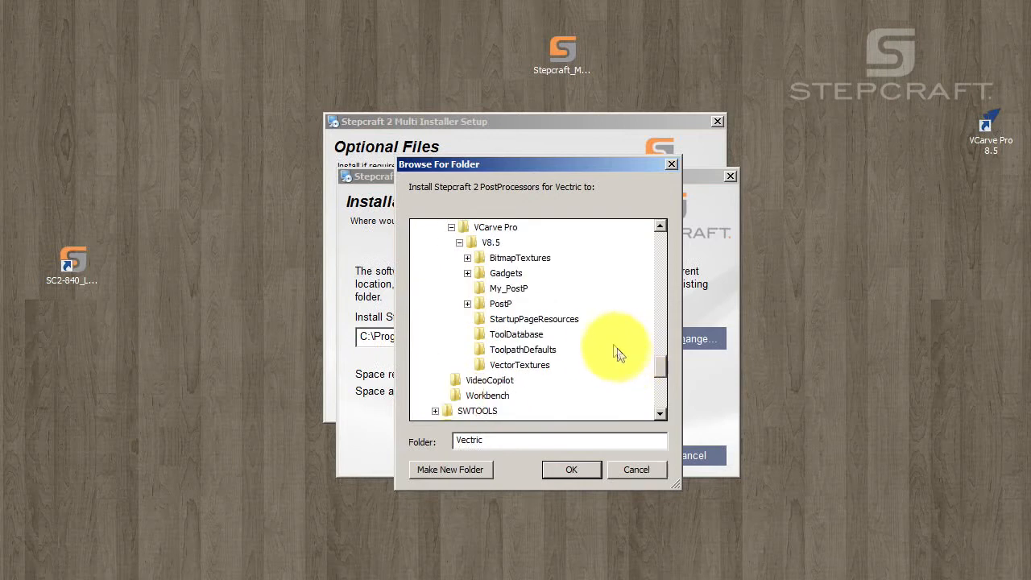
Examine the My_PostP and PostP folders of VCarve Pro V8.5, including the subfolders of PostP
left_click(508, 289)
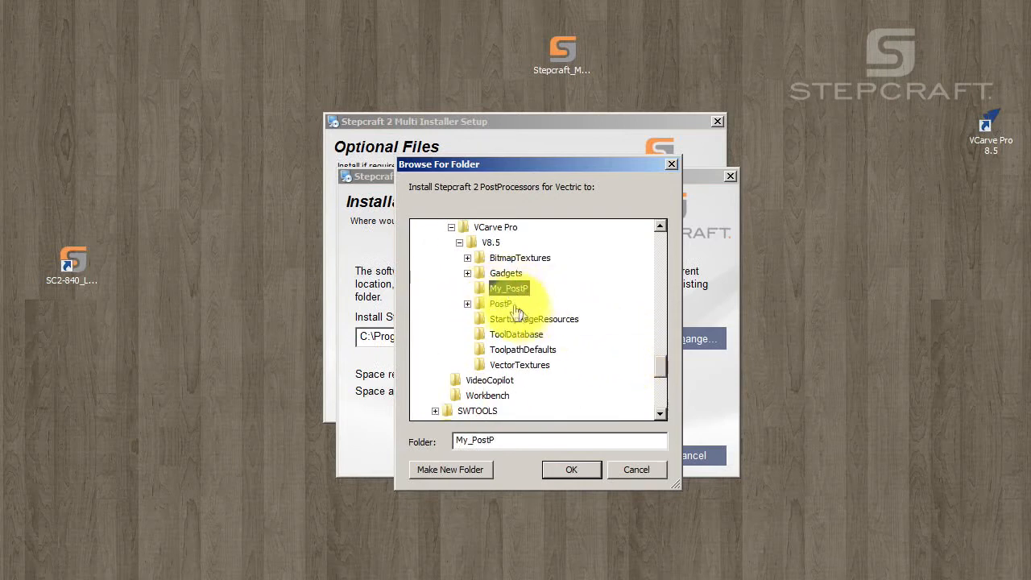
double_click(501, 306)
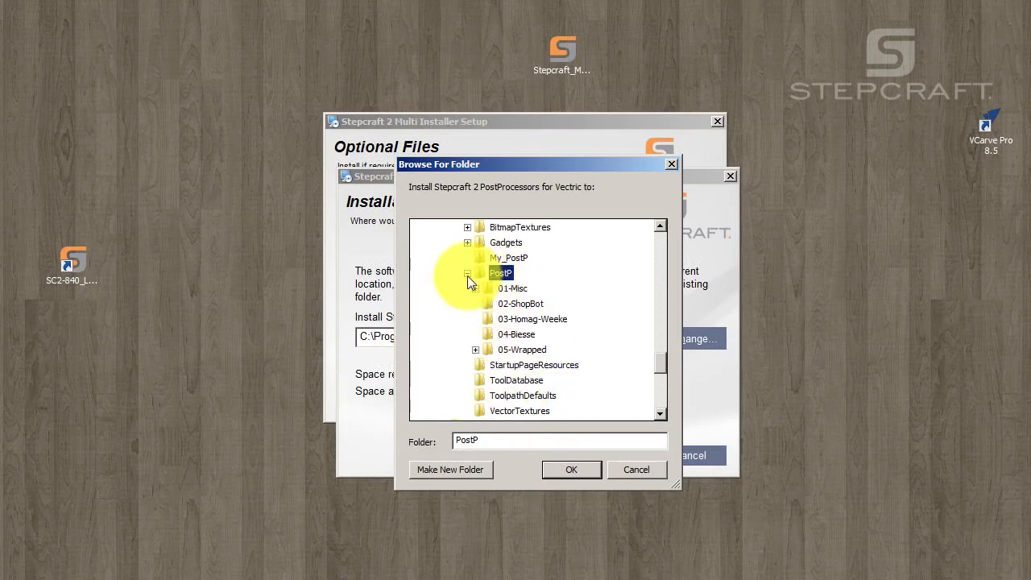
left_click(467, 274)
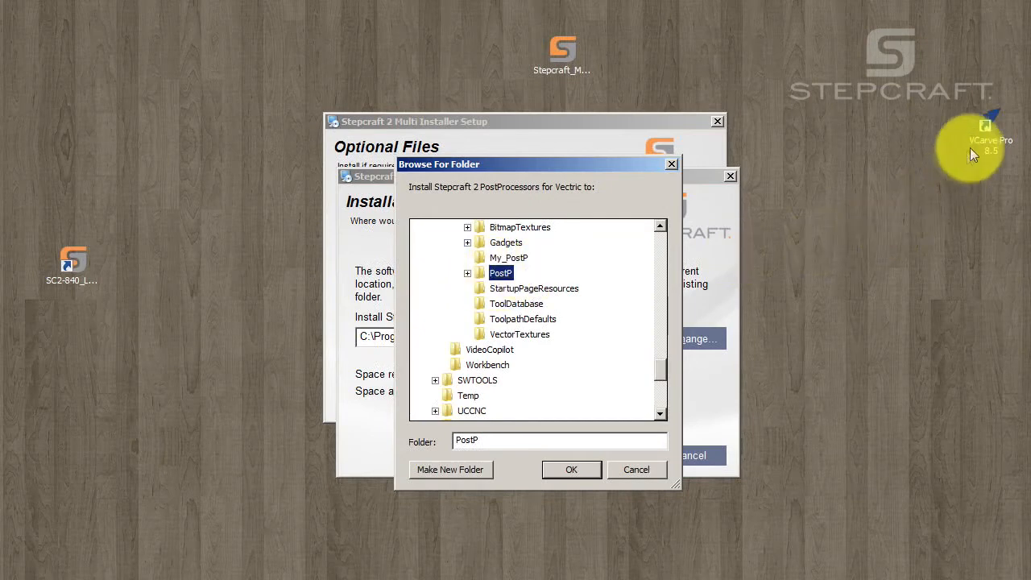
Switch to VCarve Pro and draw a circle with a radius of about 3.7 mm in a new file
double_click(986, 126)
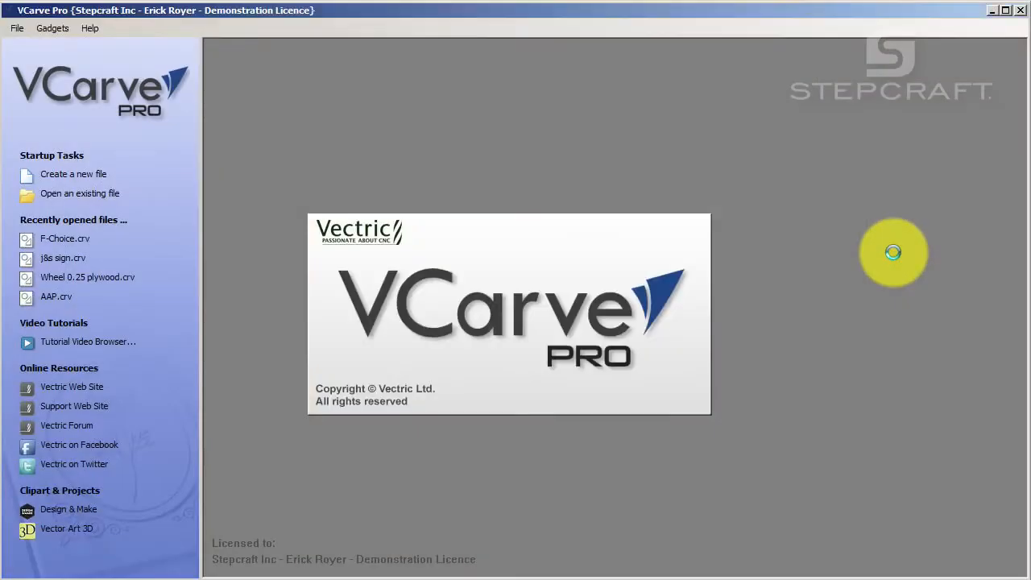
left_click(74, 172)
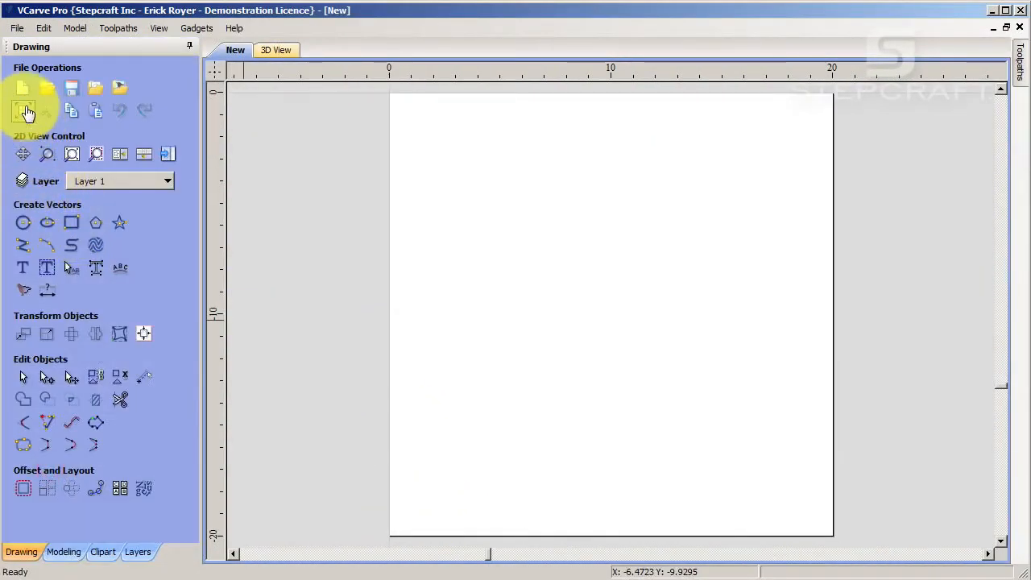
left_click(27, 225)
left_click_drag(544, 281, 602, 337)
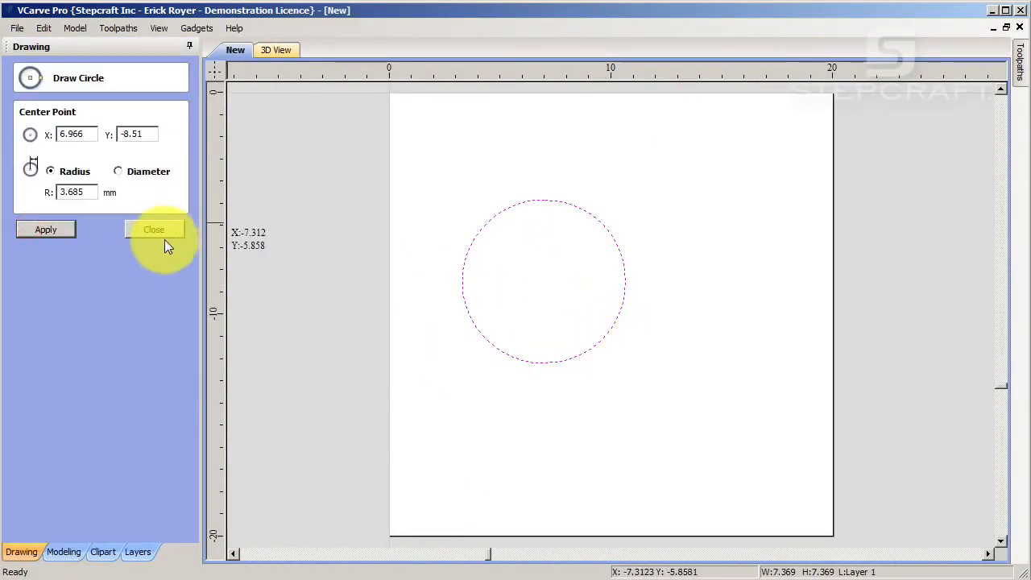
left_click(32, 229)
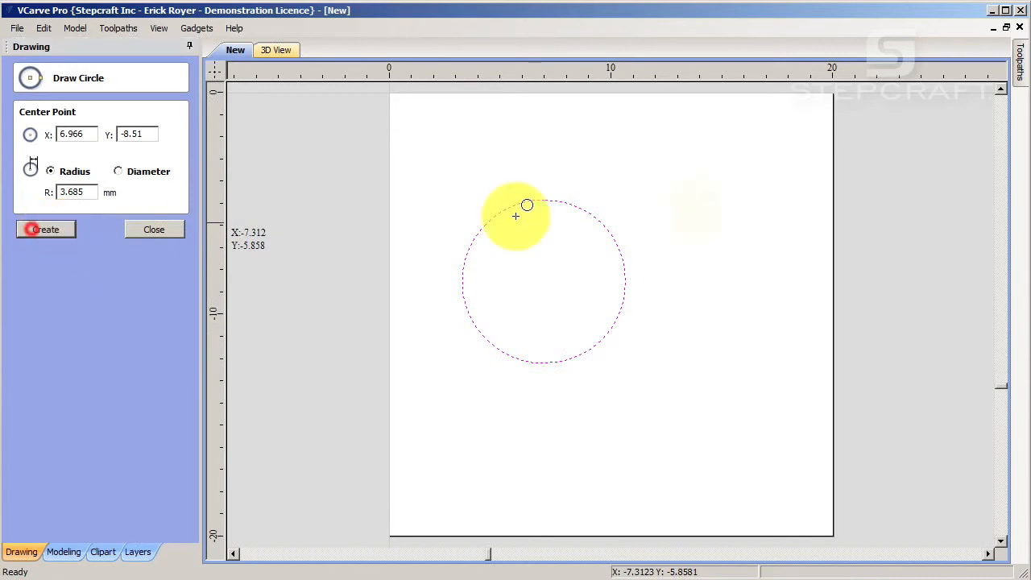
left_click(133, 230)
Calculate a 2D profile toolpath around the outside of the circle
left_click(1020, 64)
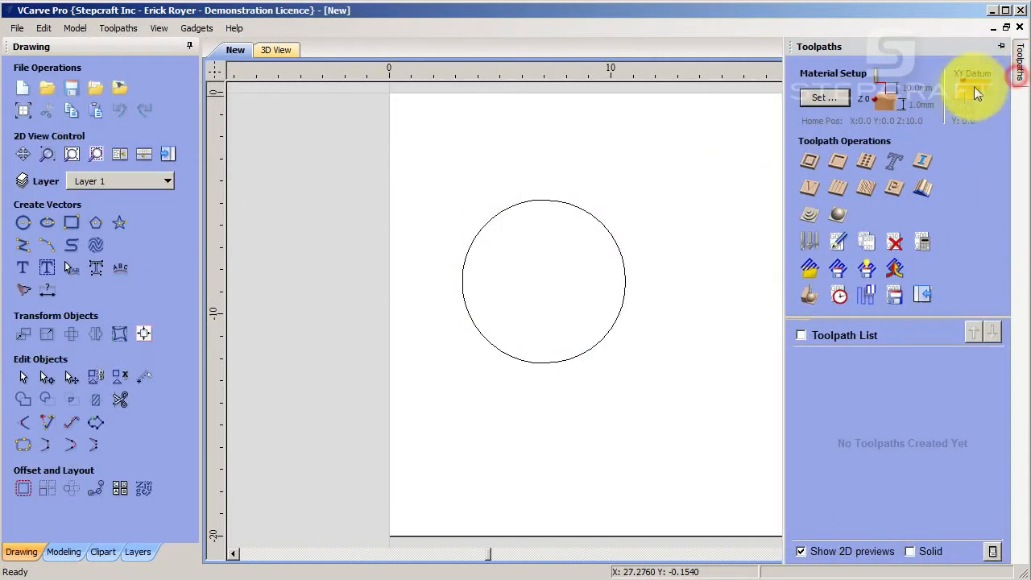
left_click(809, 163)
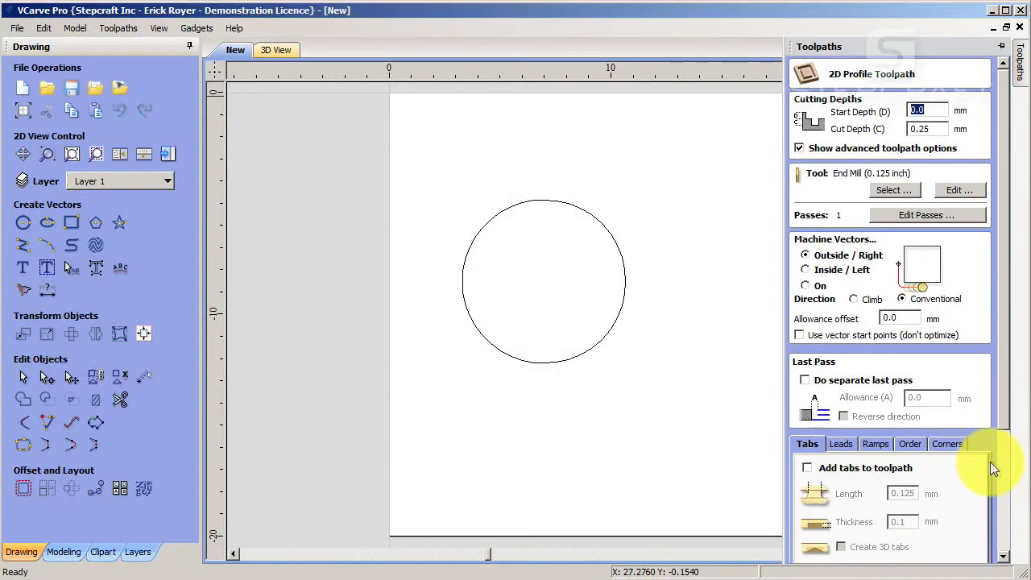
left_click(1004, 392)
left_click(817, 553)
left_click(516, 339)
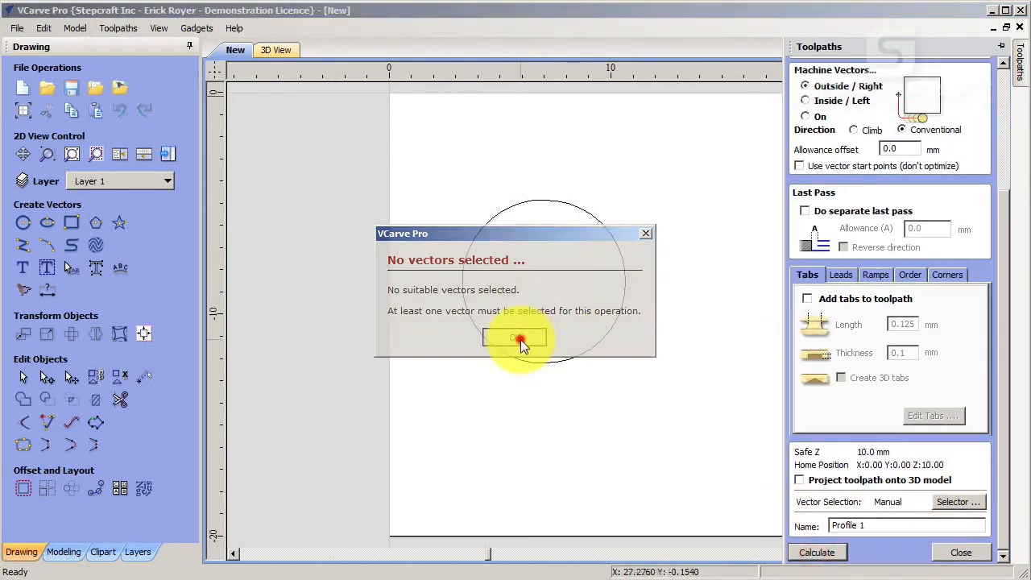
left_click(588, 350)
left_click(817, 552)
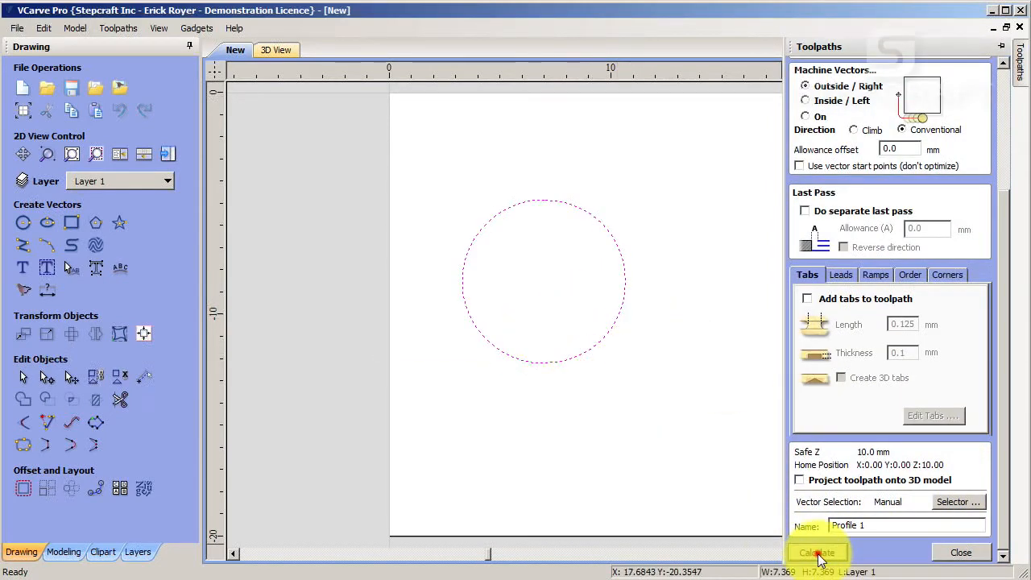
left_click(971, 417)
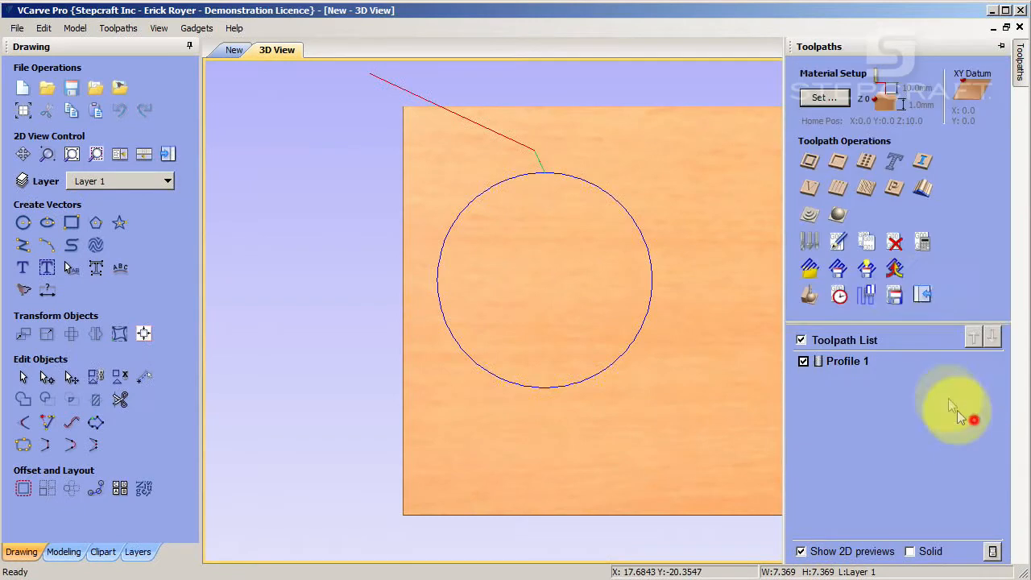
Examine the list of post-processors available for saving the toolpath, and close VCarve Pro without saving the file
left_click(884, 300)
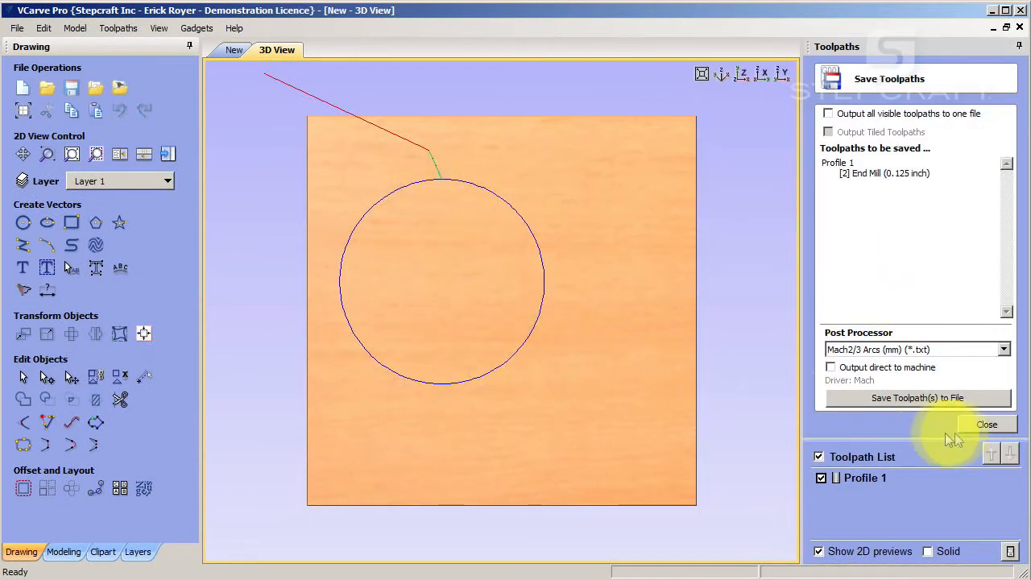
left_click(1004, 350)
left_click_drag(1008, 536, 985, 382)
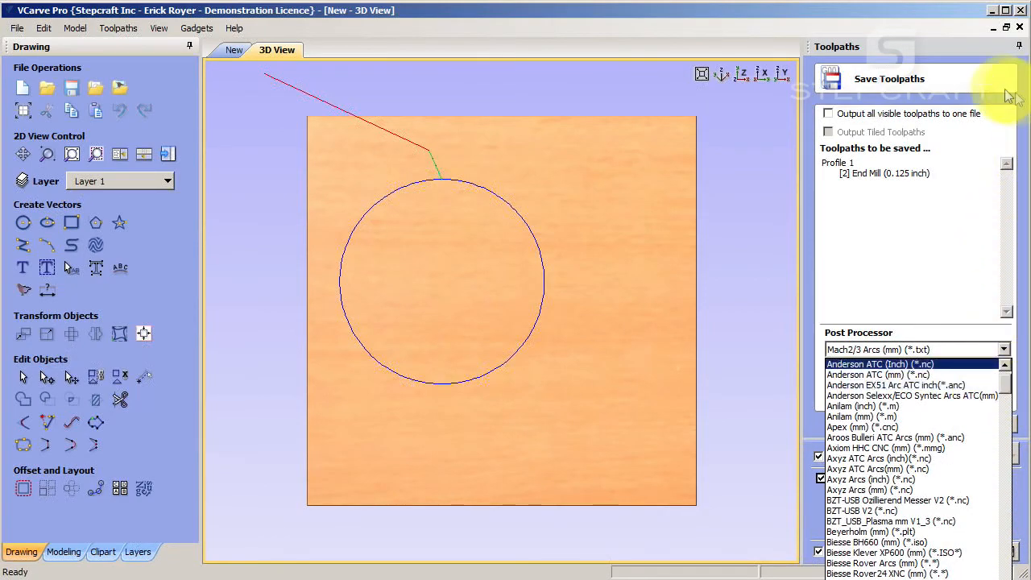
left_click(962, 42)
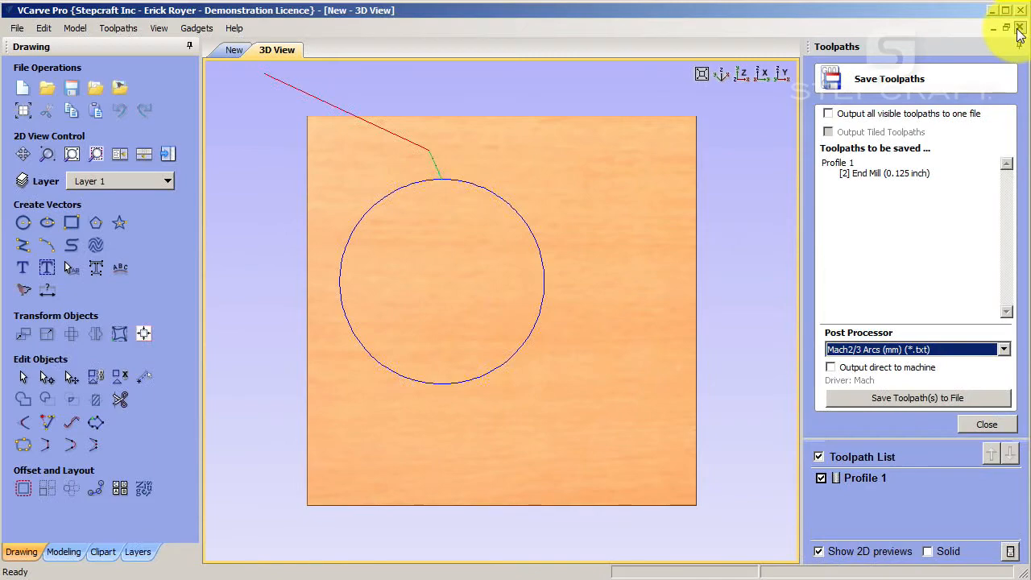
left_click(1021, 10)
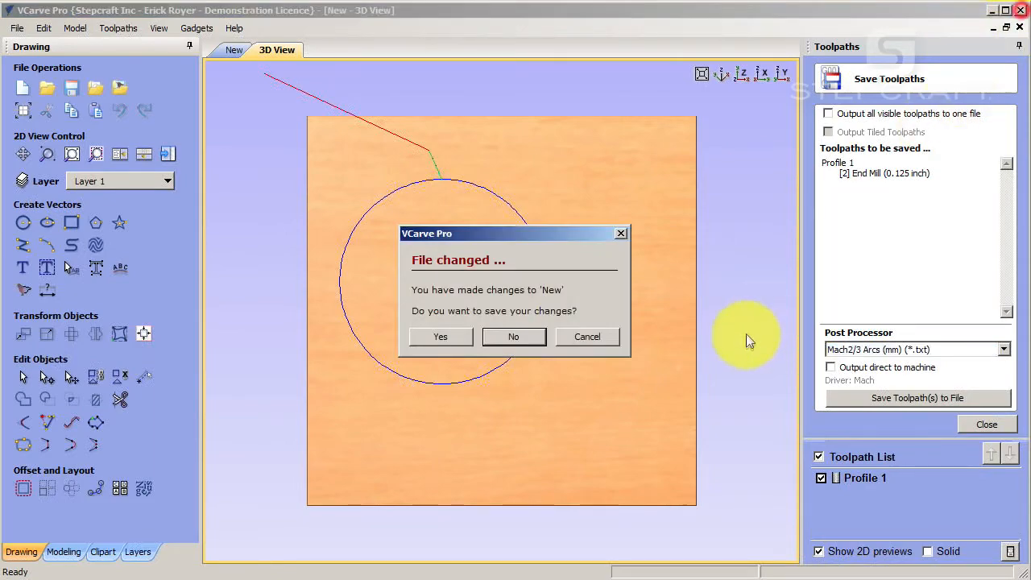
left_click(516, 336)
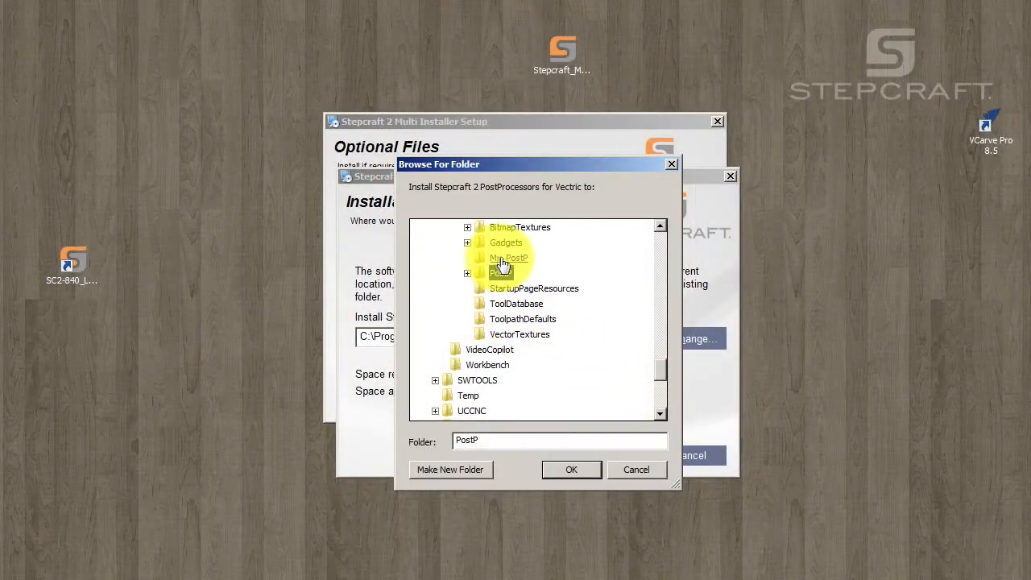
Select the My_PostP folder in V8.5 and move the folder browser aside to uncover the proposed installation path
left_click(508, 259)
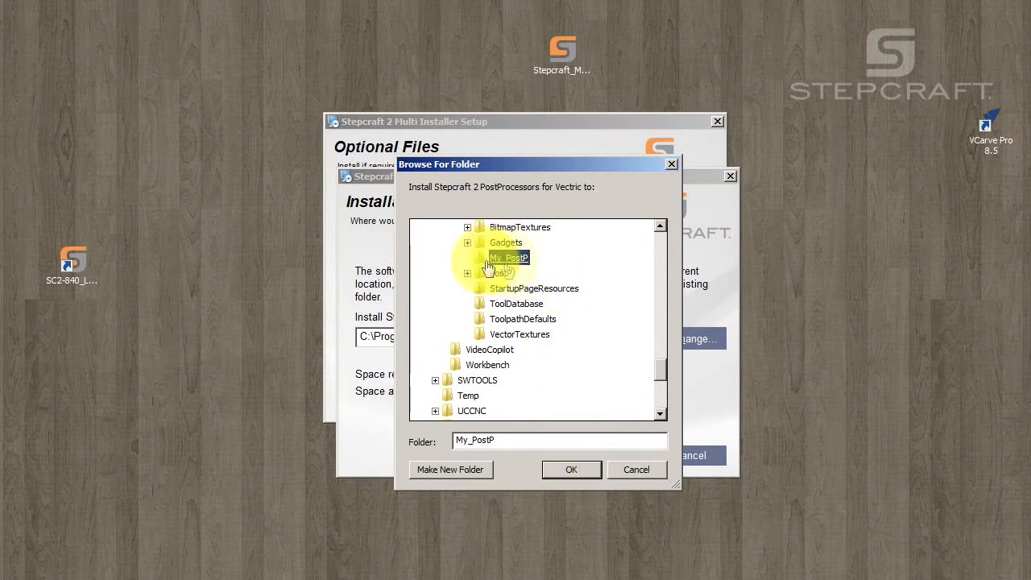
left_click_drag(516, 164, 669, 177)
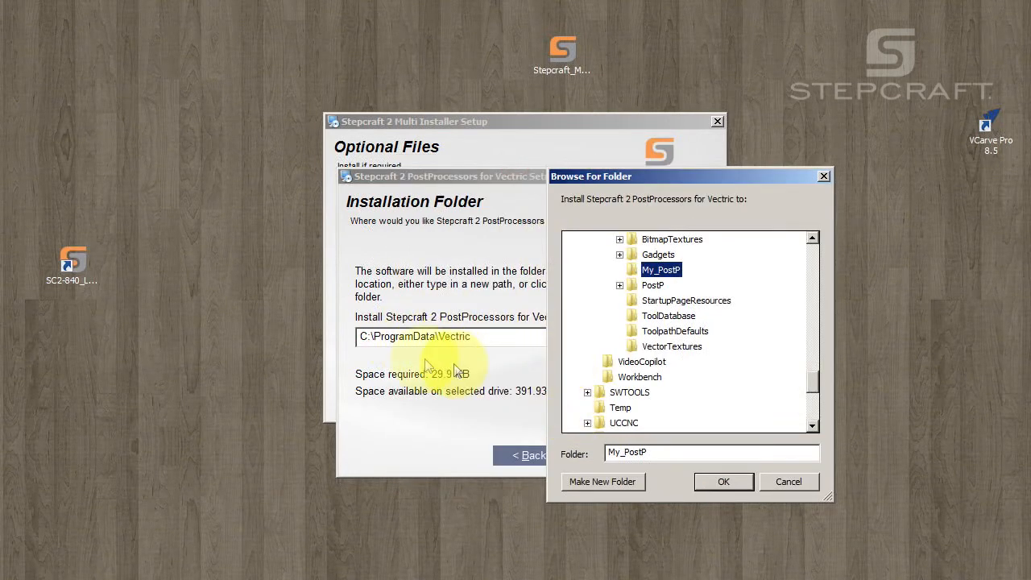
Open the application data folder from VCarve Pro, check its location path, and close both the folder window and VCarve Pro
left_click(988, 122)
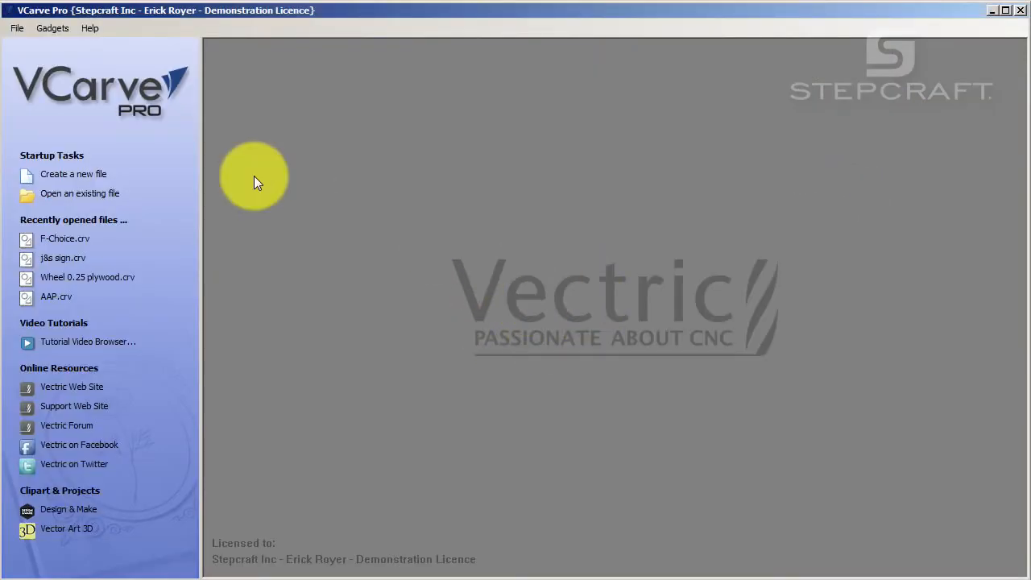
left_click(16, 28)
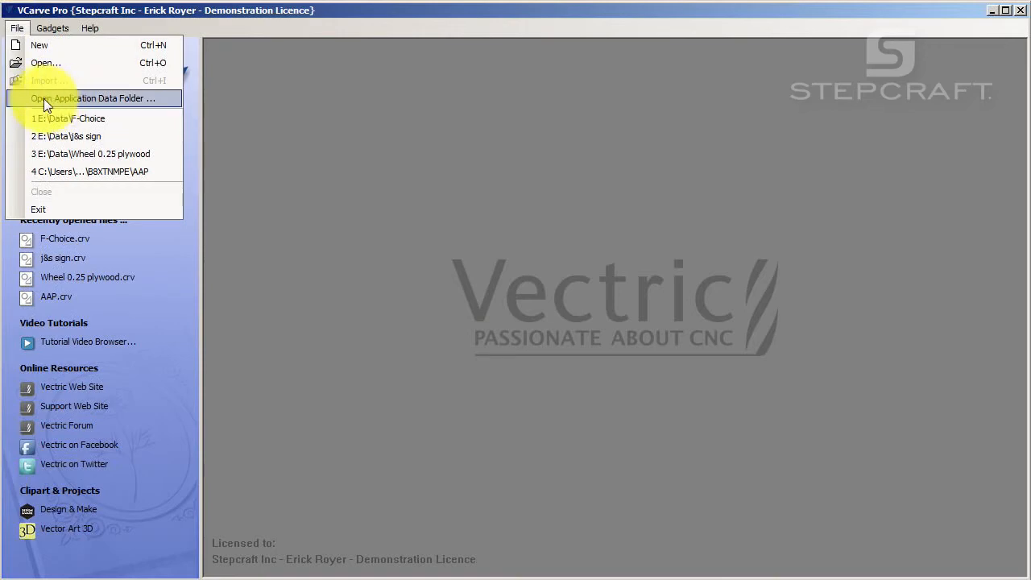
left_click(115, 98)
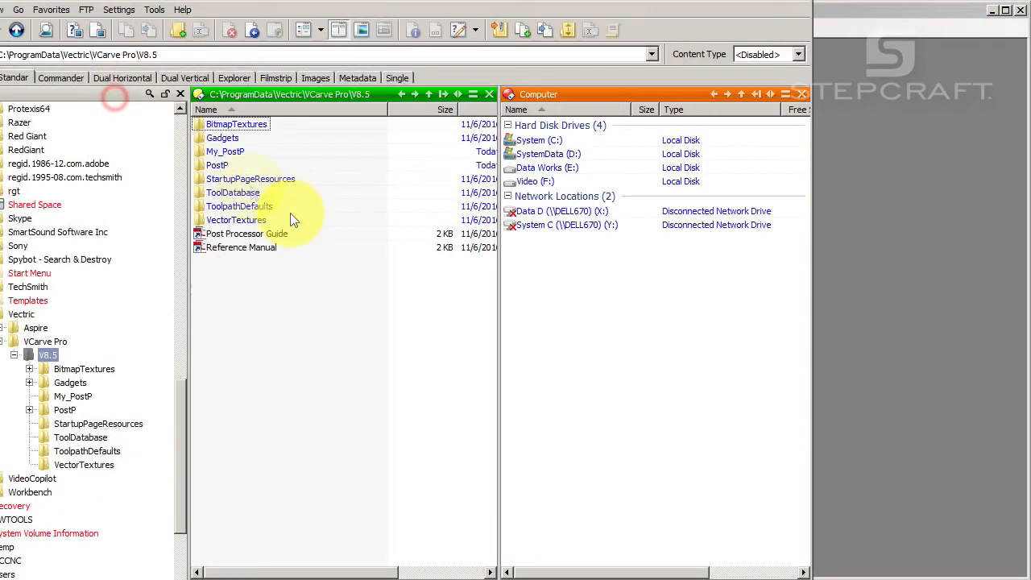
left_click(159, 54)
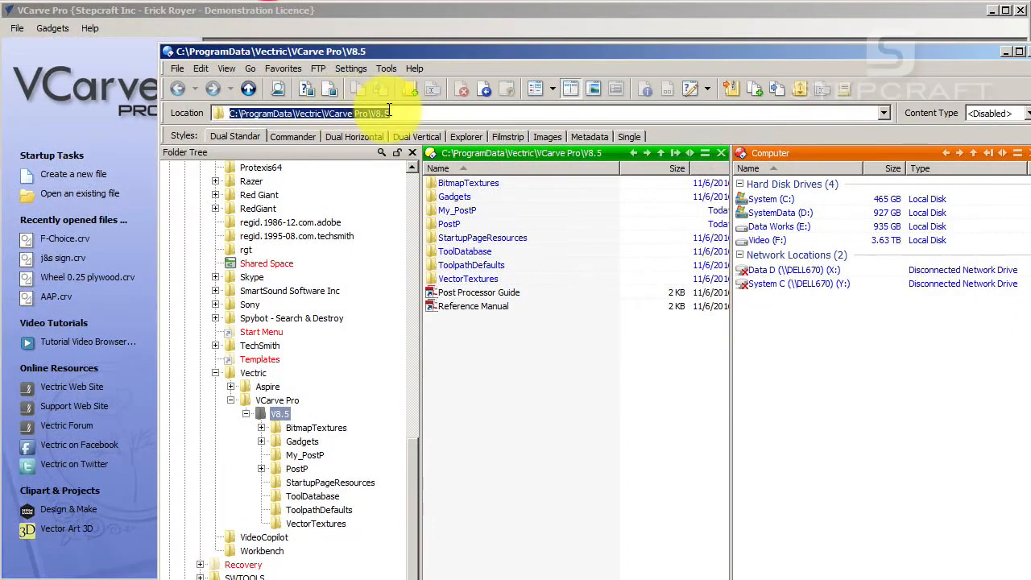
left_click(164, 55)
left_click_drag(396, 114, 230, 112)
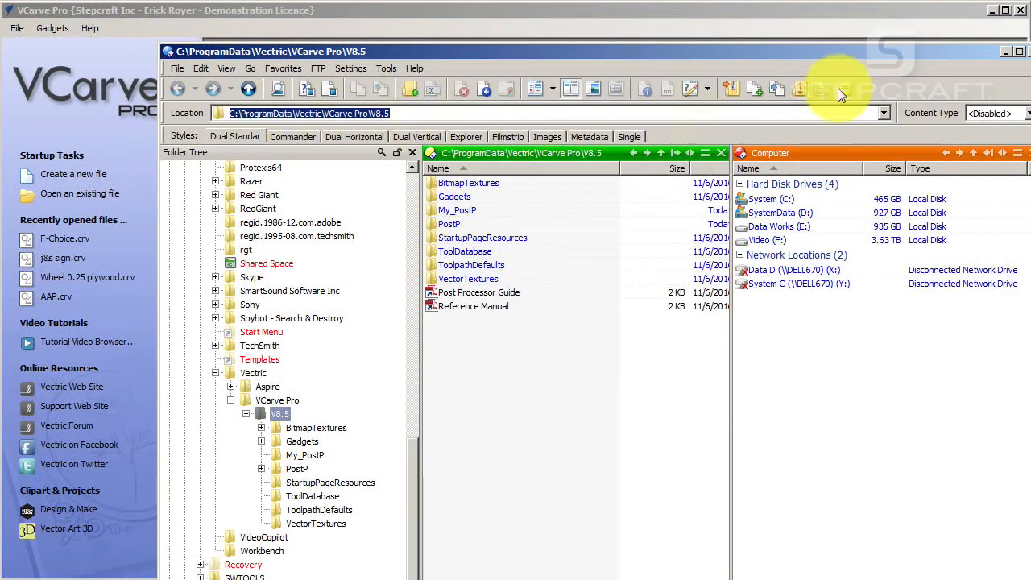
left_click(1030, 50)
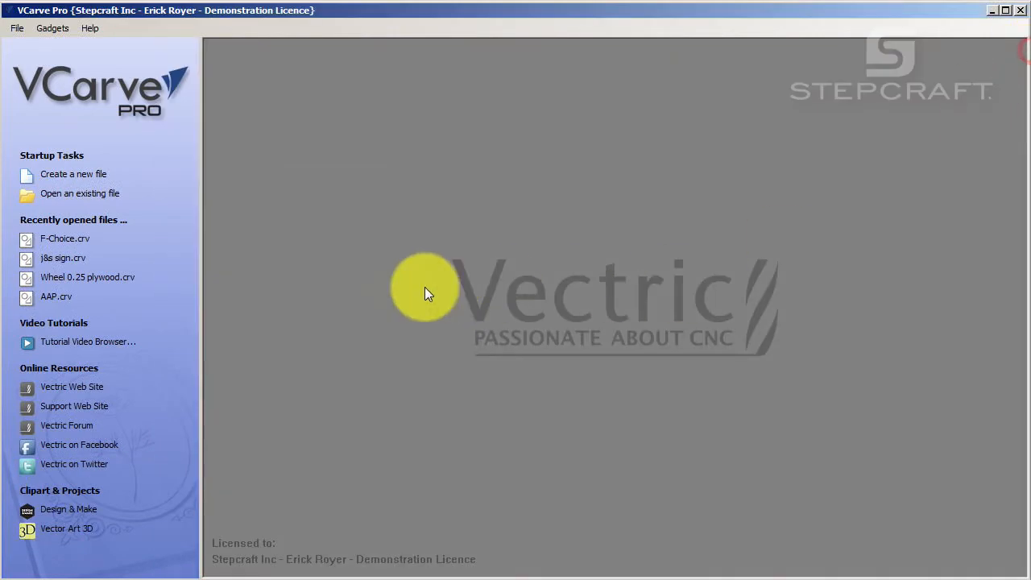
left_click(1021, 11)
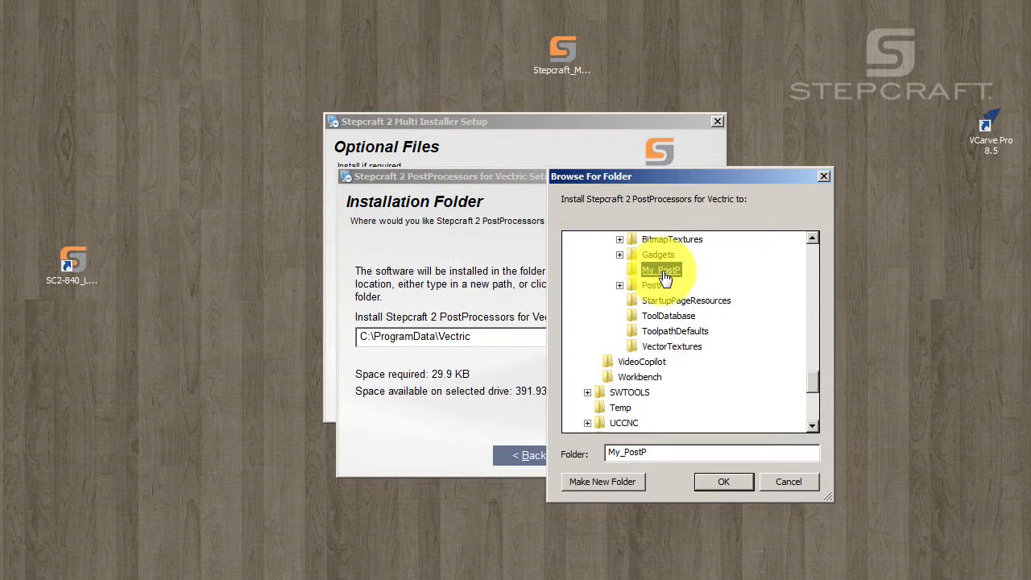
Confirm My_PostP as the installation folder and install the Stepcraft 2 PostProcessors for Vectric
left_click(725, 483)
left_click(617, 459)
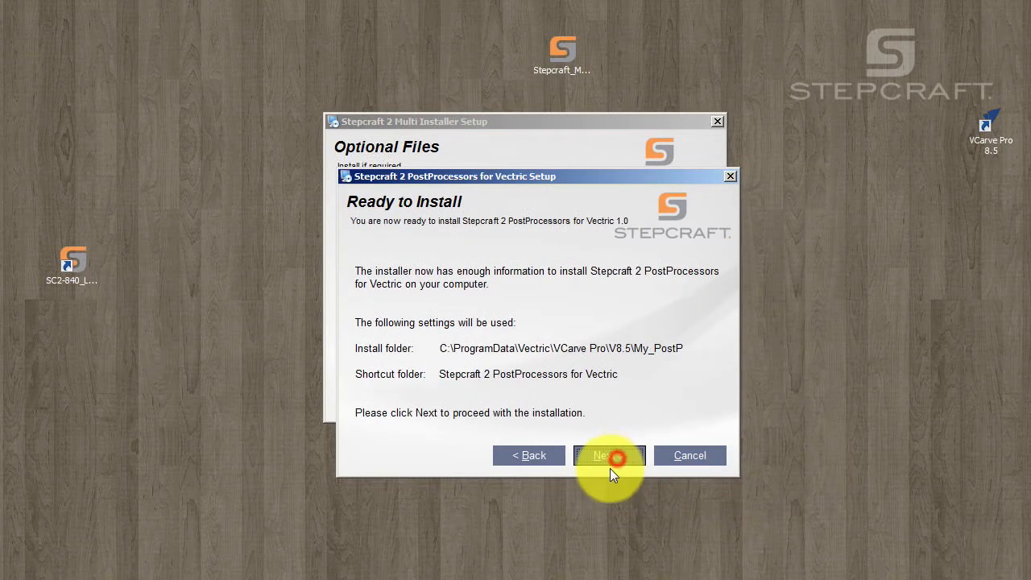
left_click(606, 458)
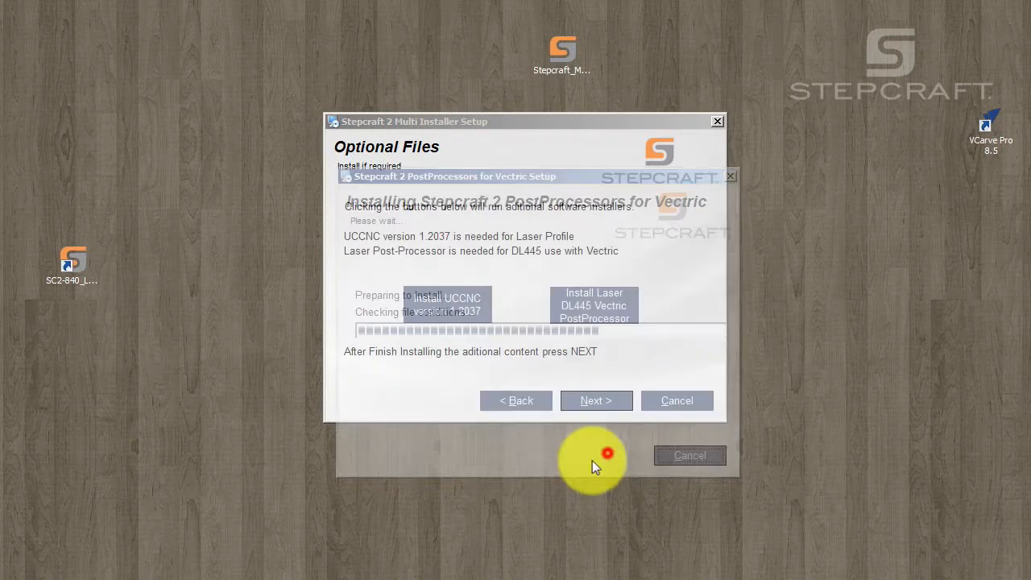
Finish the post-processor installation, skip any further optional files, and complete and exit the Stepcraft 2 Multi Installer
left_click(609, 455)
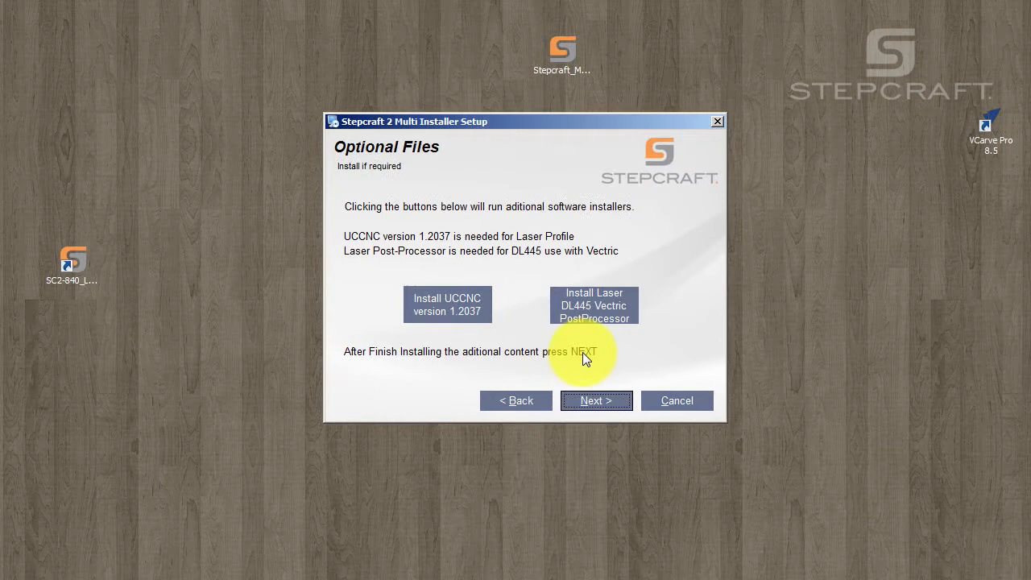
left_click(596, 404)
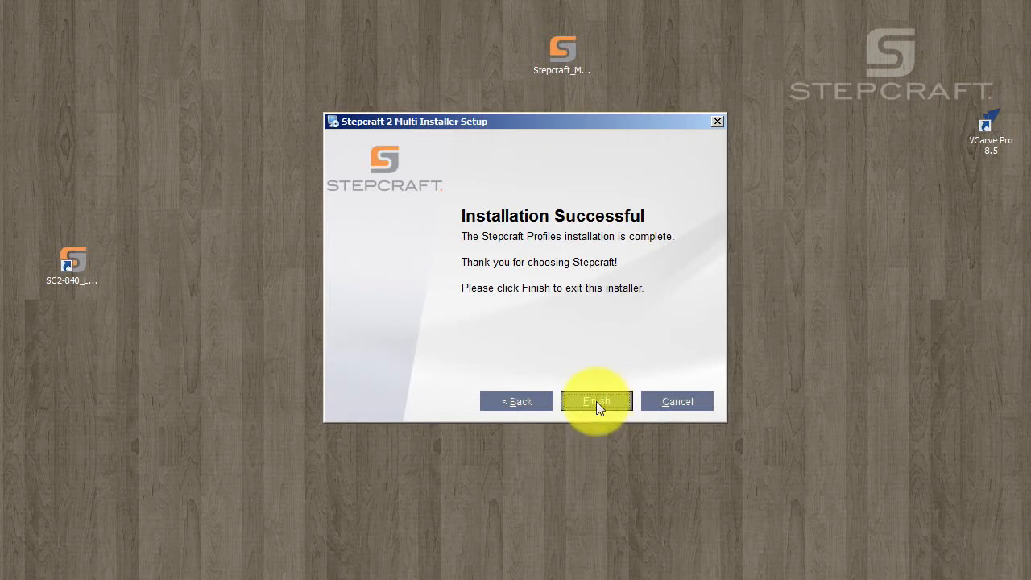
left_click(72, 262)
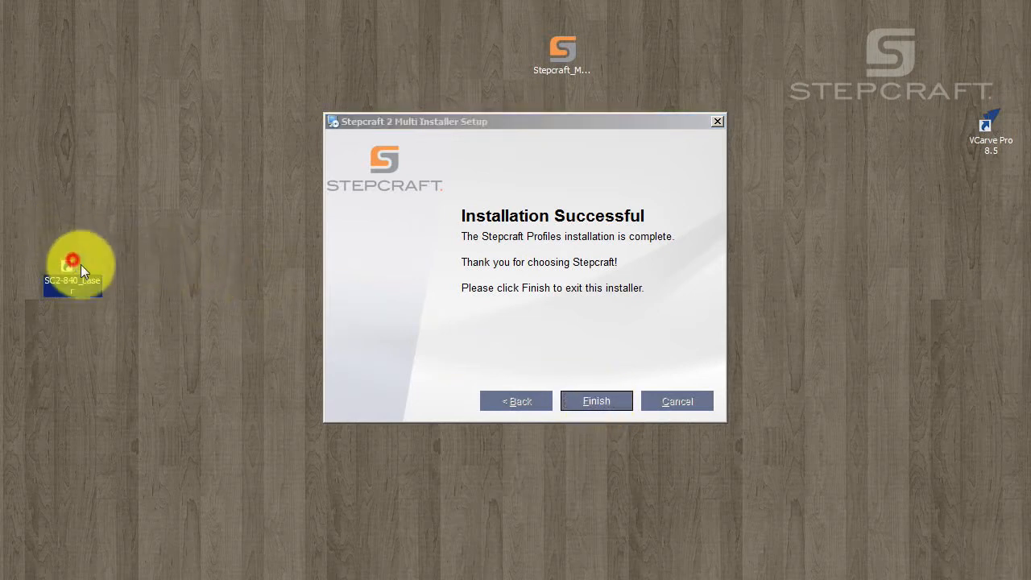
left_click(607, 401)
left_click(794, 203)
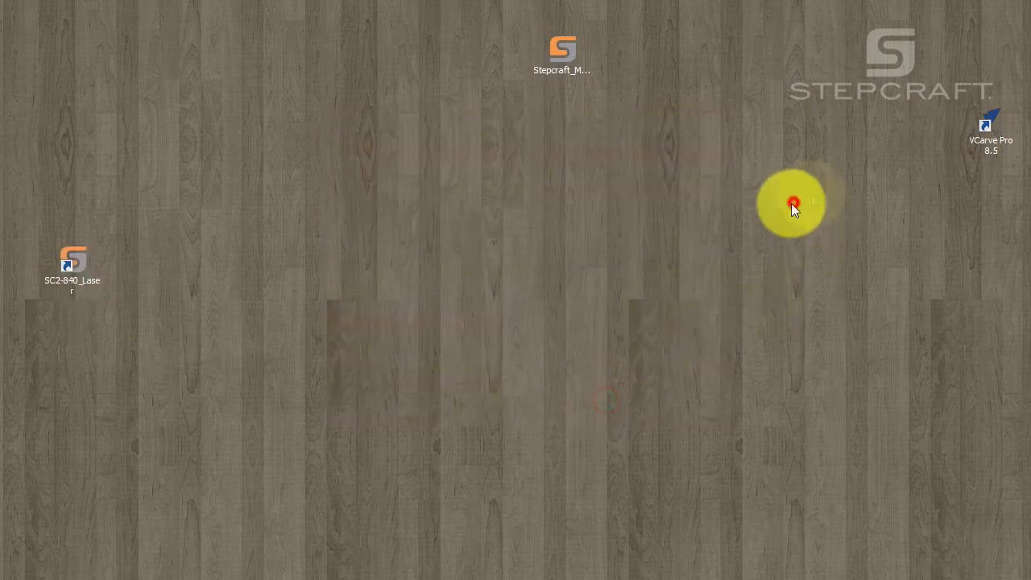
Launch VCarve Pro and create a new file with the default 20 x 20 mm job size
double_click(973, 118)
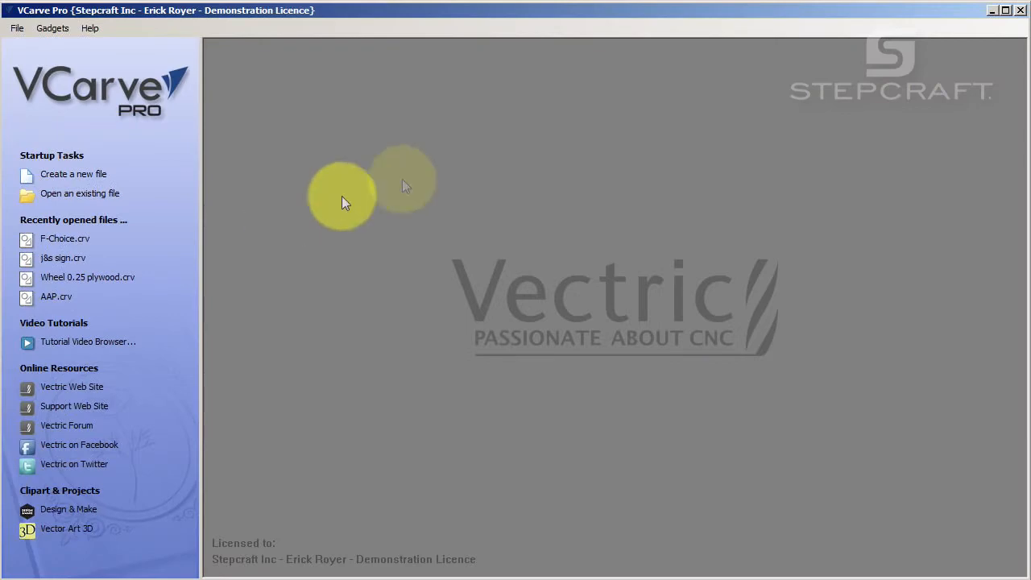
left_click(73, 174)
left_click(61, 476)
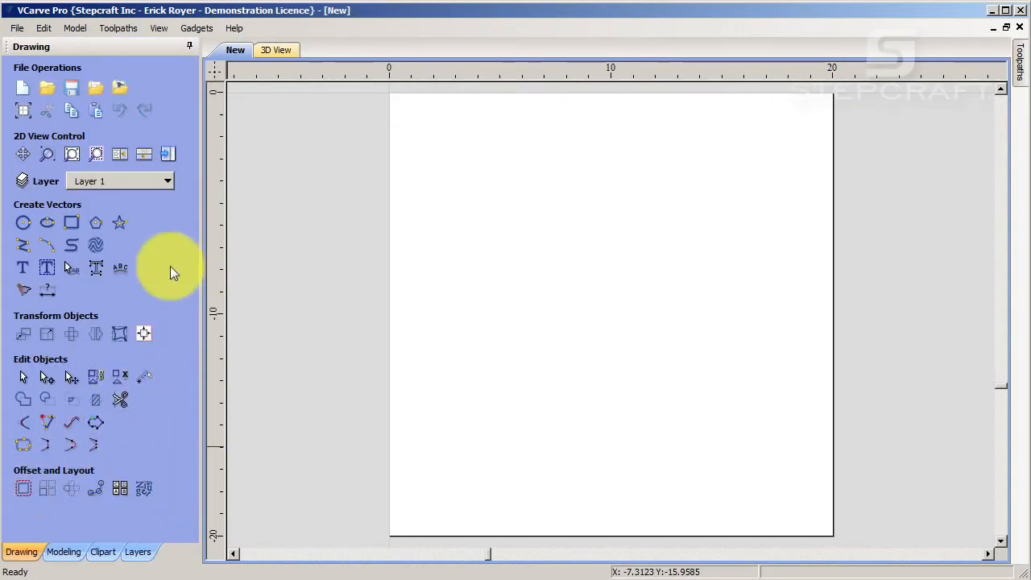
Draw a circle with a radius of about 3.4 mm in the upper part of the job area
left_click(25, 224)
left_click_drag(555, 246, 604, 301)
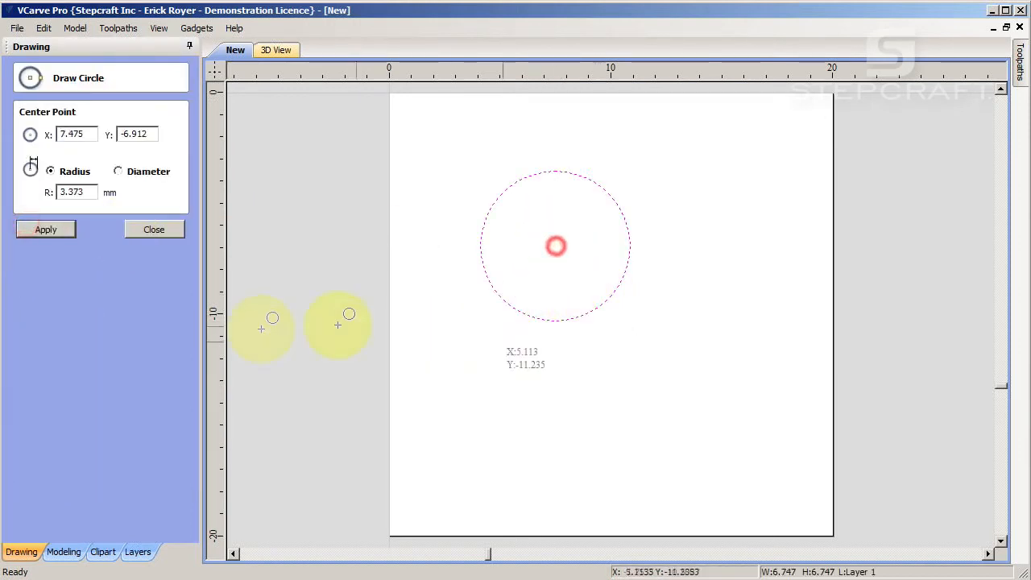
left_click(156, 231)
Calculate an outside 2D profile toolpath for the circle, 0.25 mm deep with the 0.125 inch end mill, and close the preview
left_click(1019, 63)
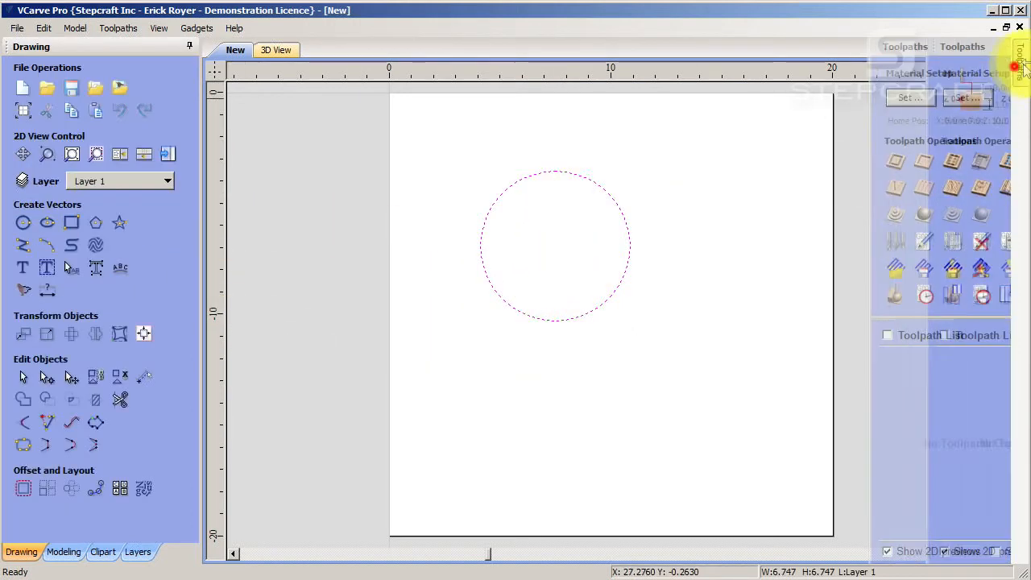
left_click(809, 164)
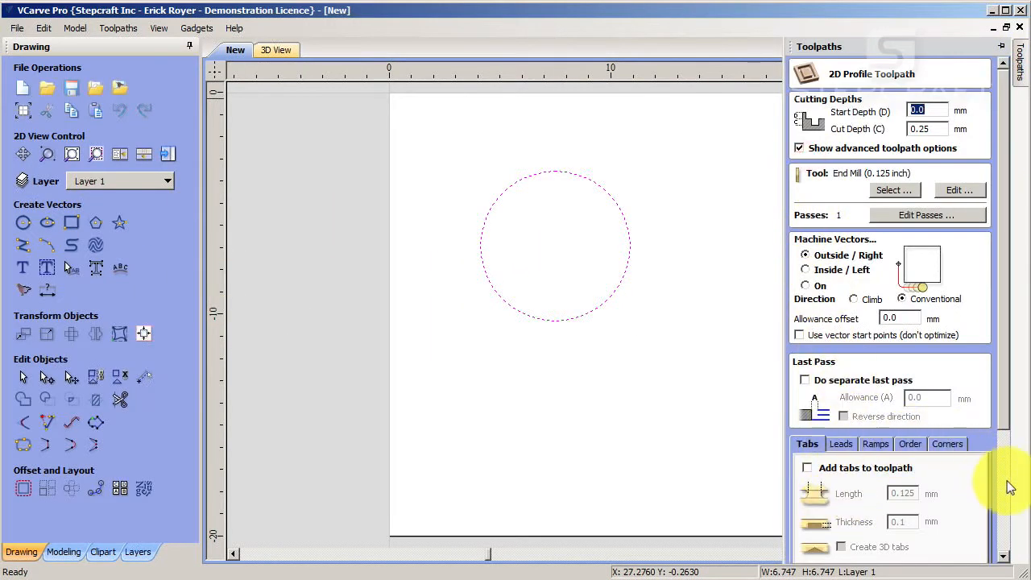
left_click(1007, 480)
left_click(818, 552)
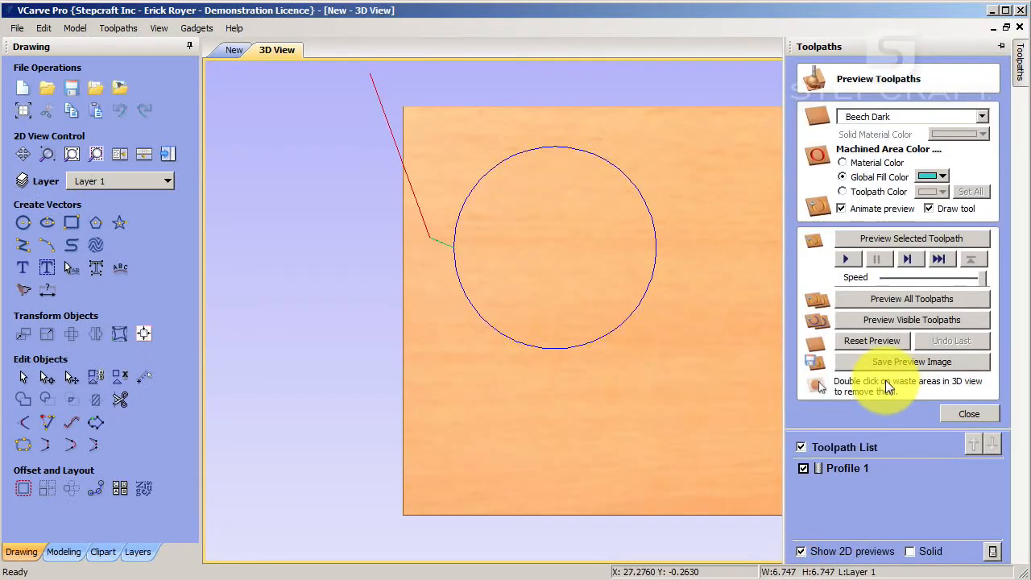
left_click(967, 417)
Examine the post-processors offered for saving the profile toolpath, checking for the Stepcraft2 Laser DL445 entries
left_click(893, 295)
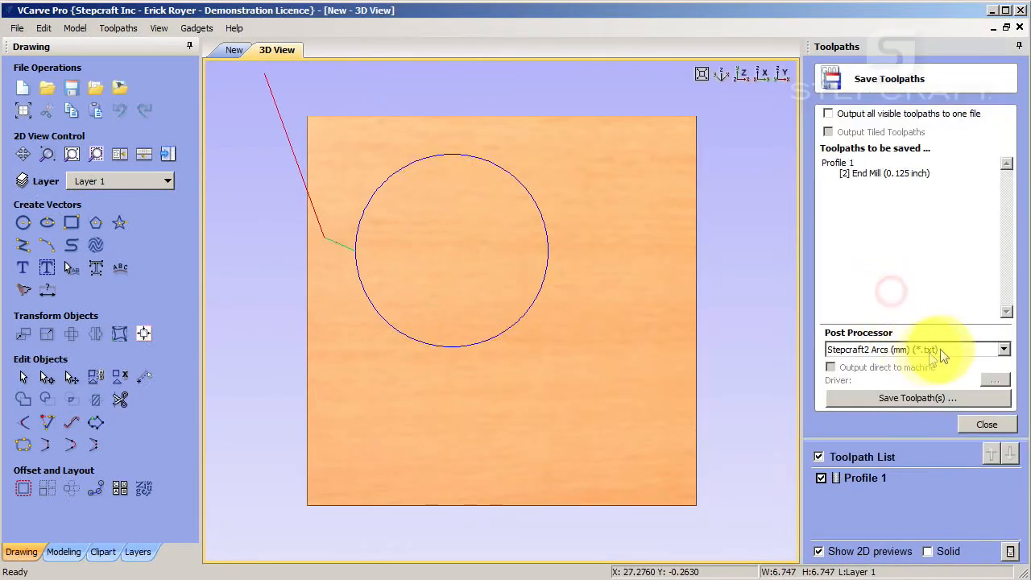
left_click(1005, 351)
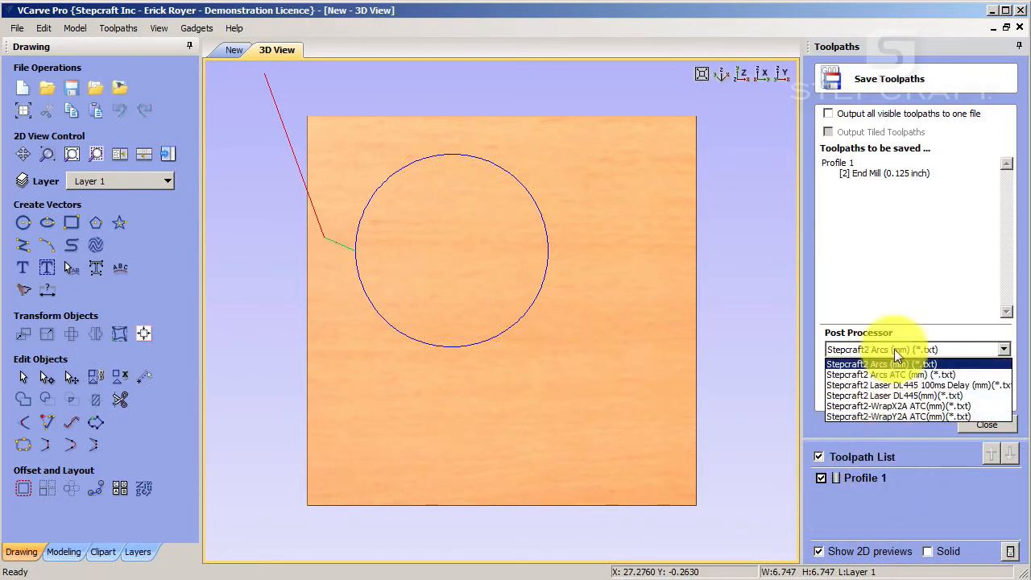
left_click(850, 509)
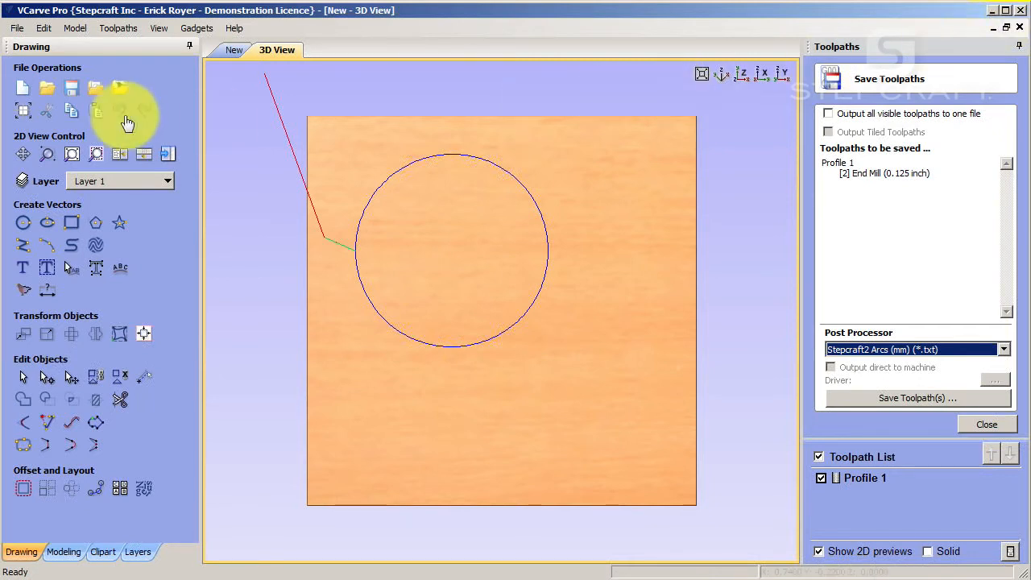
Start a new file without saving the changes, with a 20 x 20 mm job, 1 mm thickness and the XY datum at the upper-left corner
left_click(24, 95)
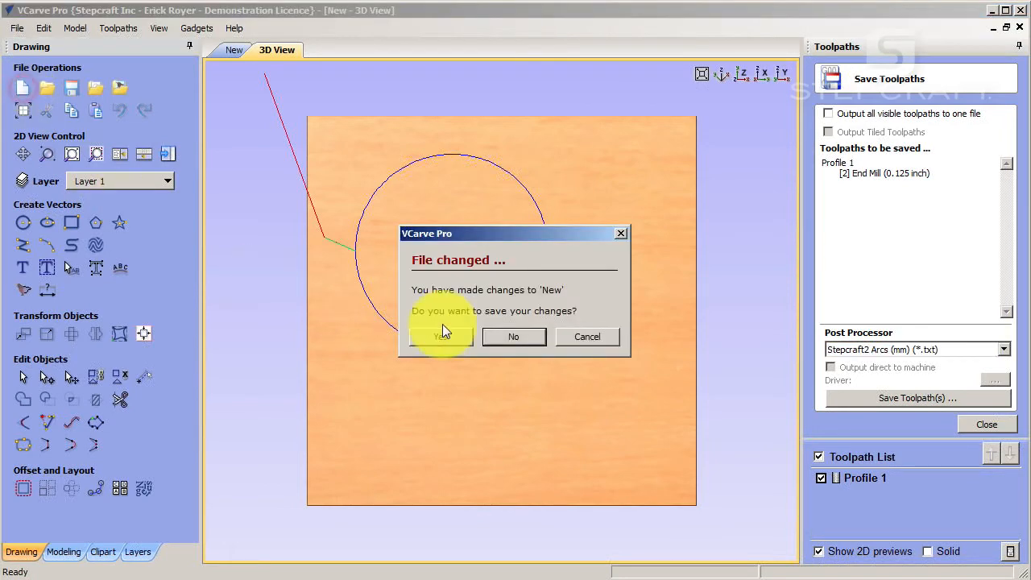
left_click(528, 340)
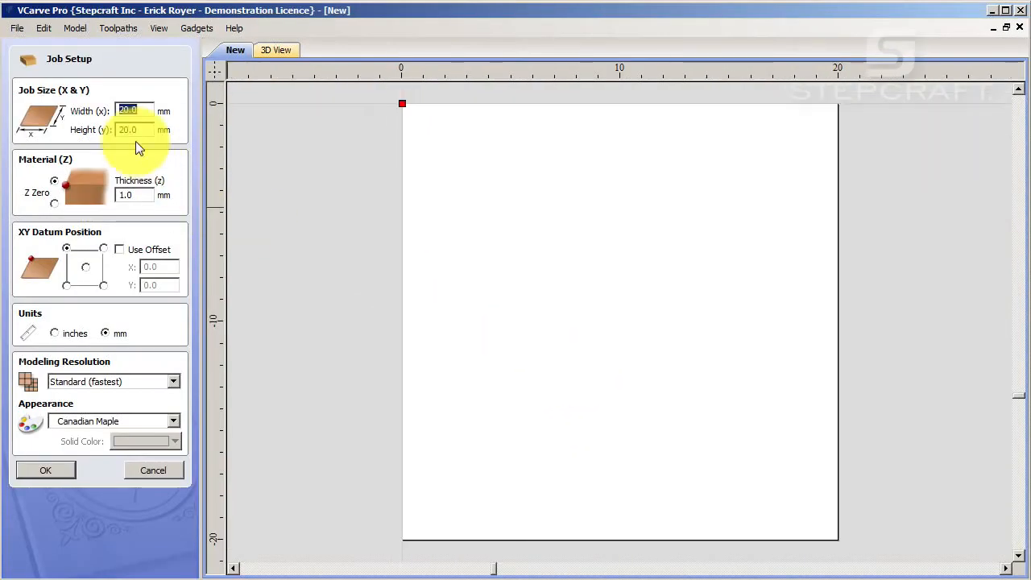
left_click(141, 111)
left_click_drag(141, 130, 95, 135)
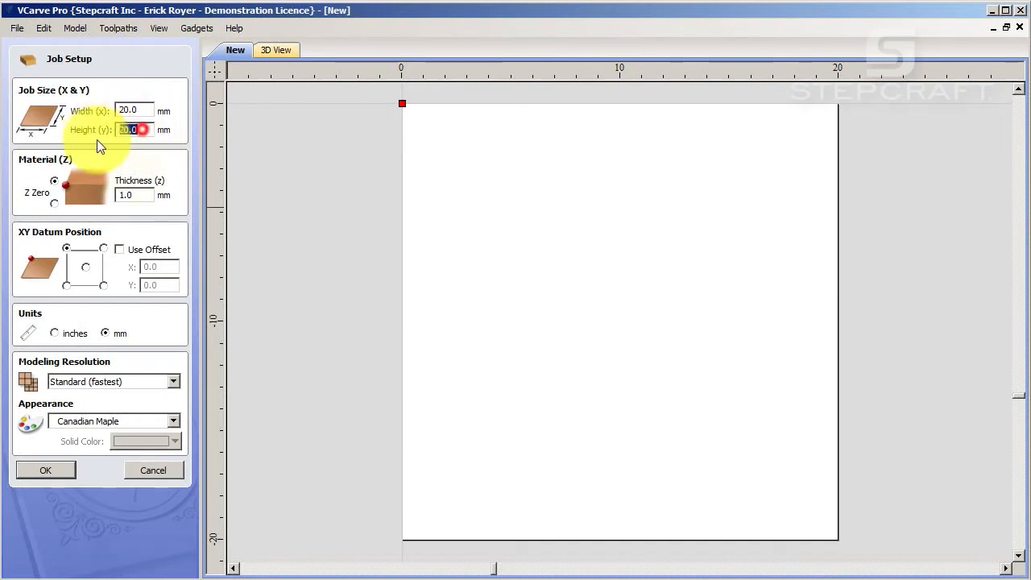
left_click(140, 198)
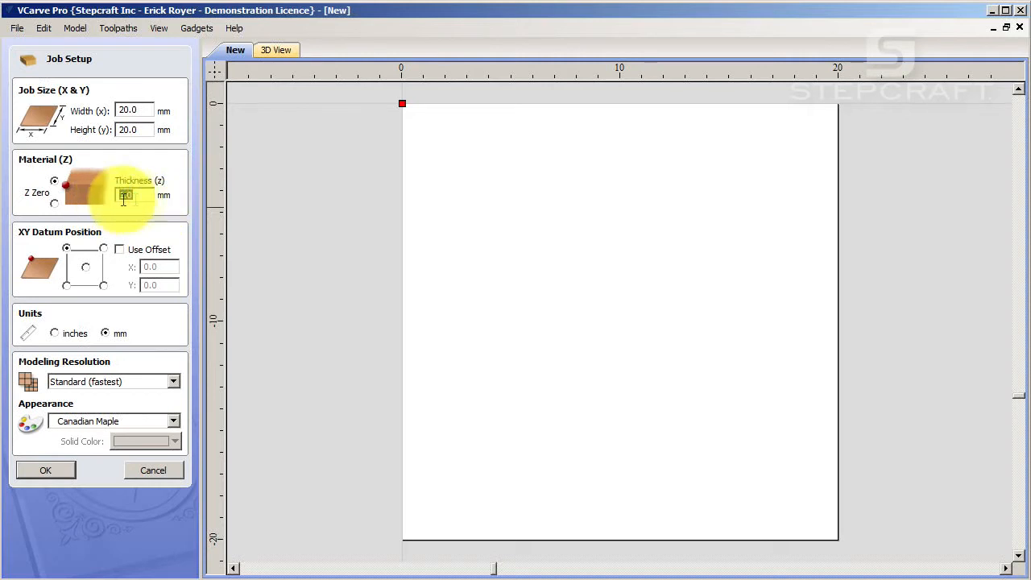
left_click(67, 249)
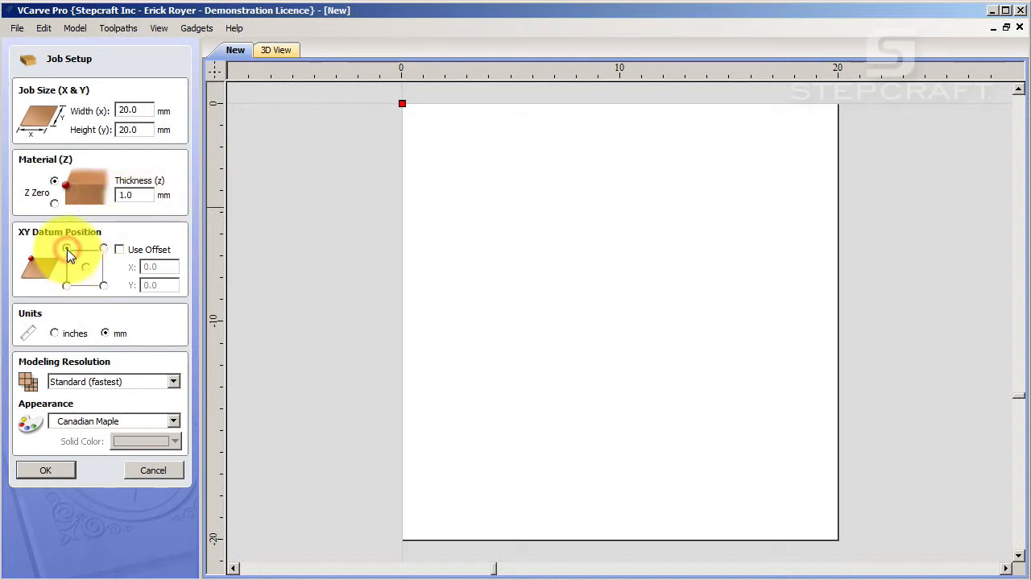
left_click(46, 470)
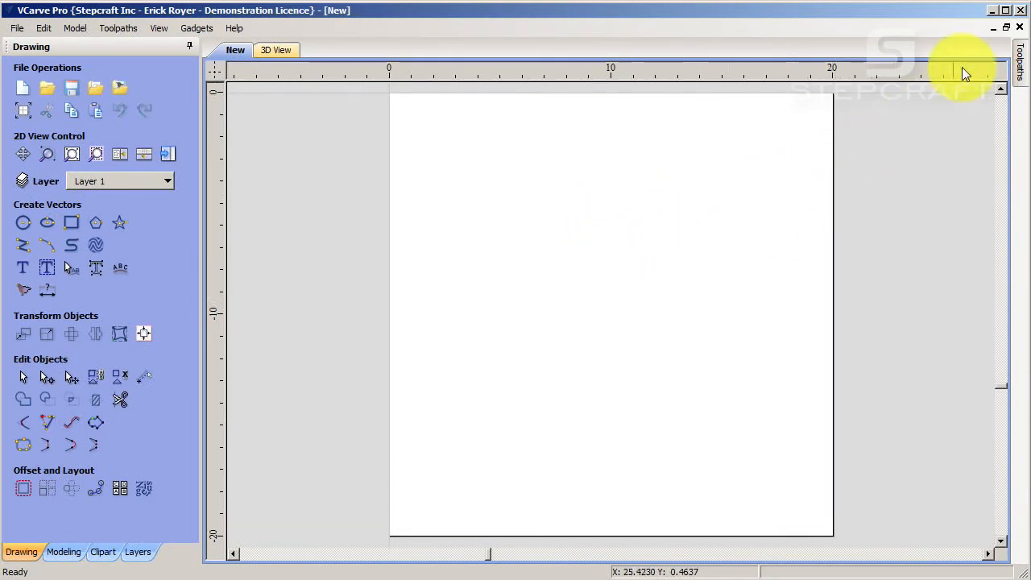
Keep the toolpath commands permanently visible and set the home/start position Z to 0.001 mm in the material setup
left_click(1021, 63)
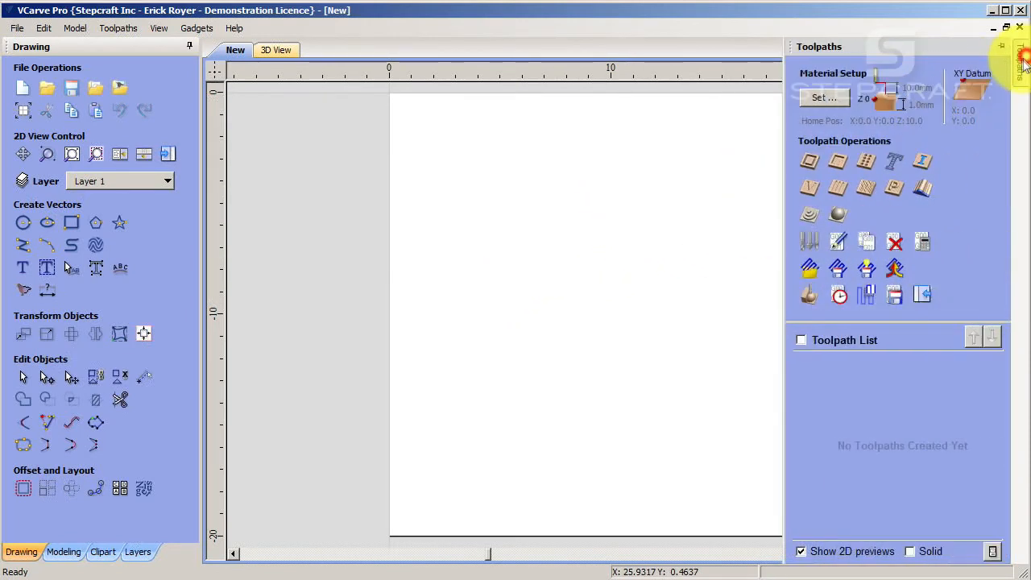
left_click(1002, 46)
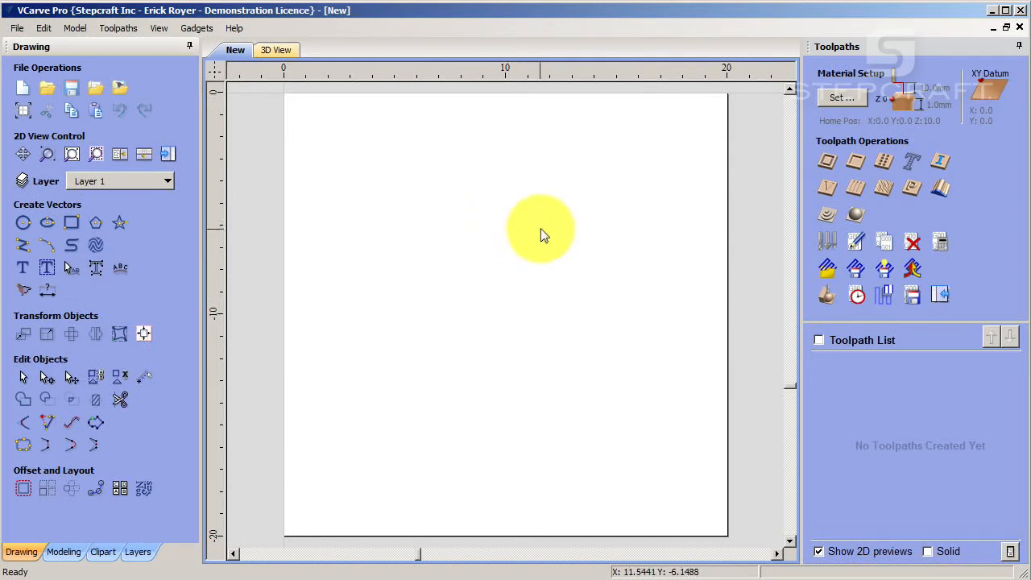
left_click(840, 98)
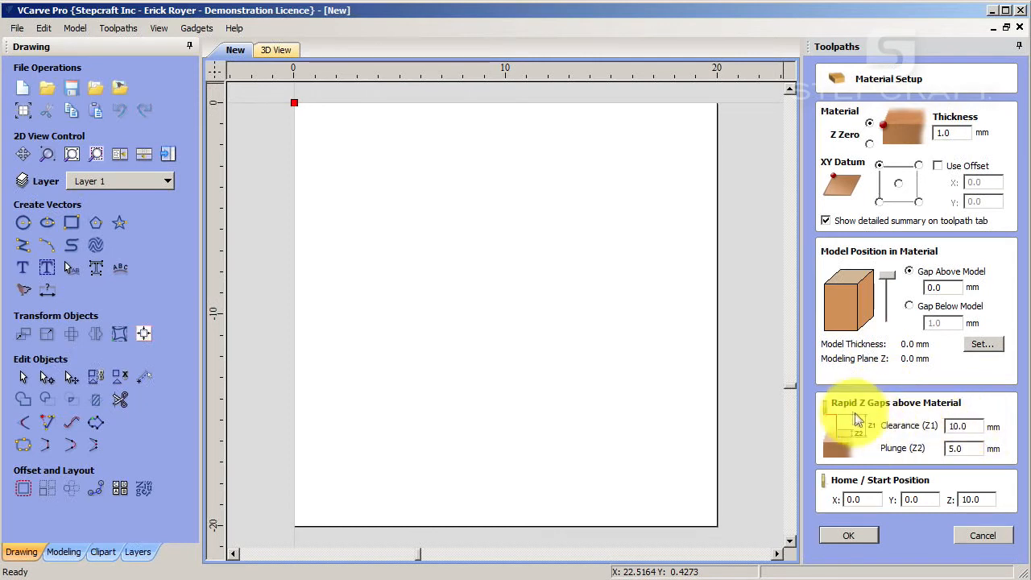
left_click(957, 447)
key("shift+Tab")
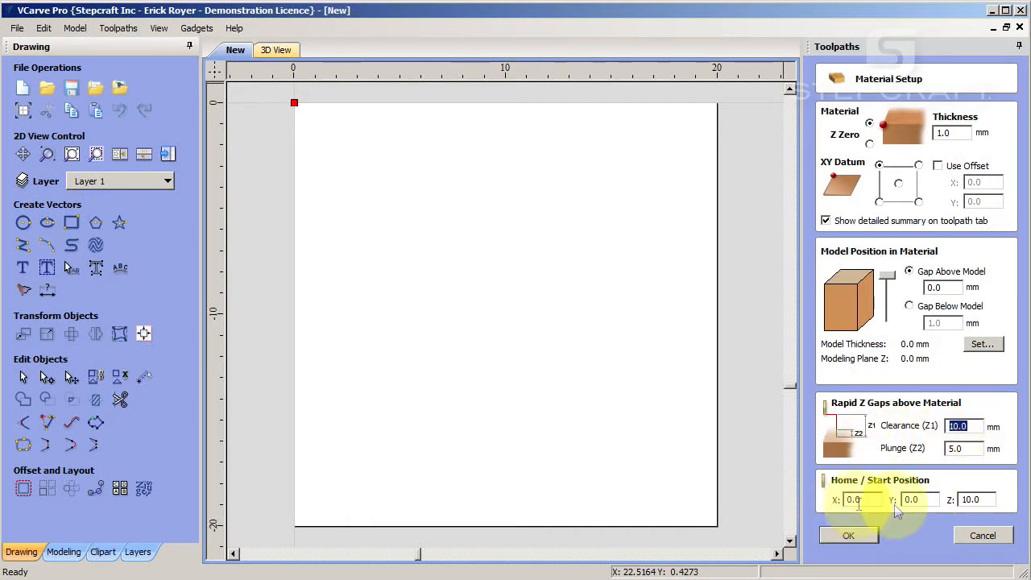
left_click(988, 500)
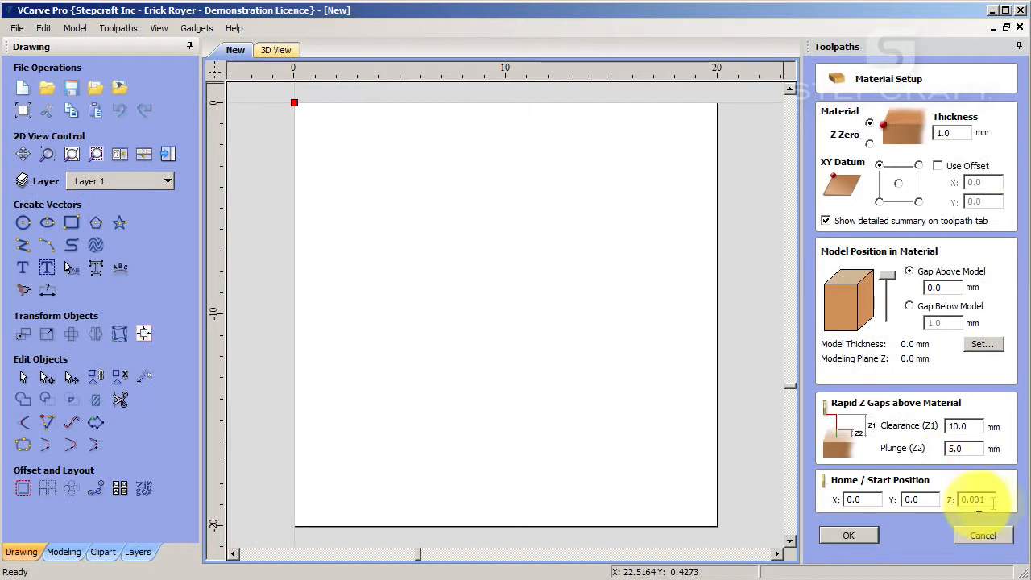
Set the rapid Z gaps above the material to 0.001 mm clearance and 0 mm plunge, and accept the material setup
left_click(975, 427)
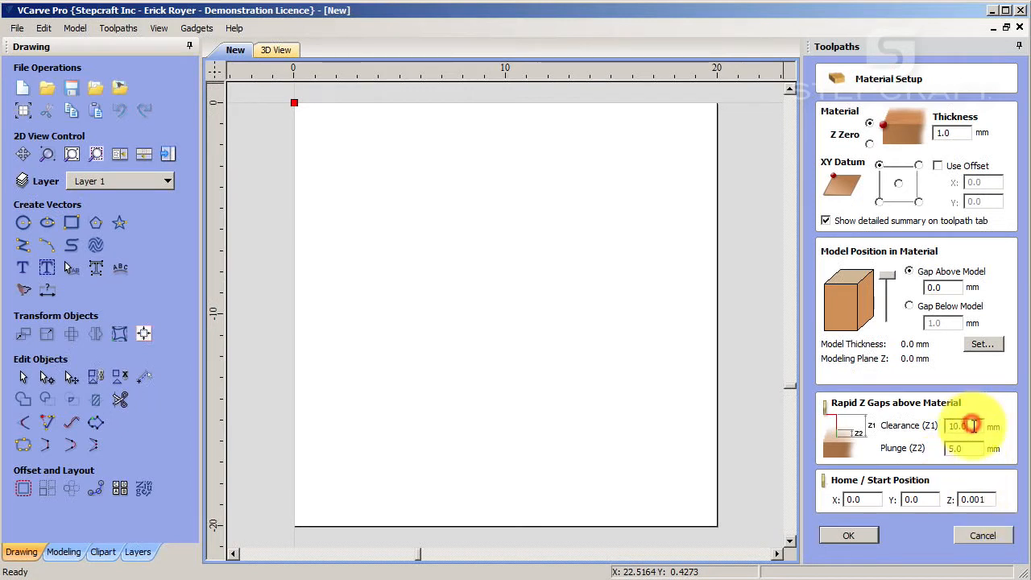
double_click(974, 427)
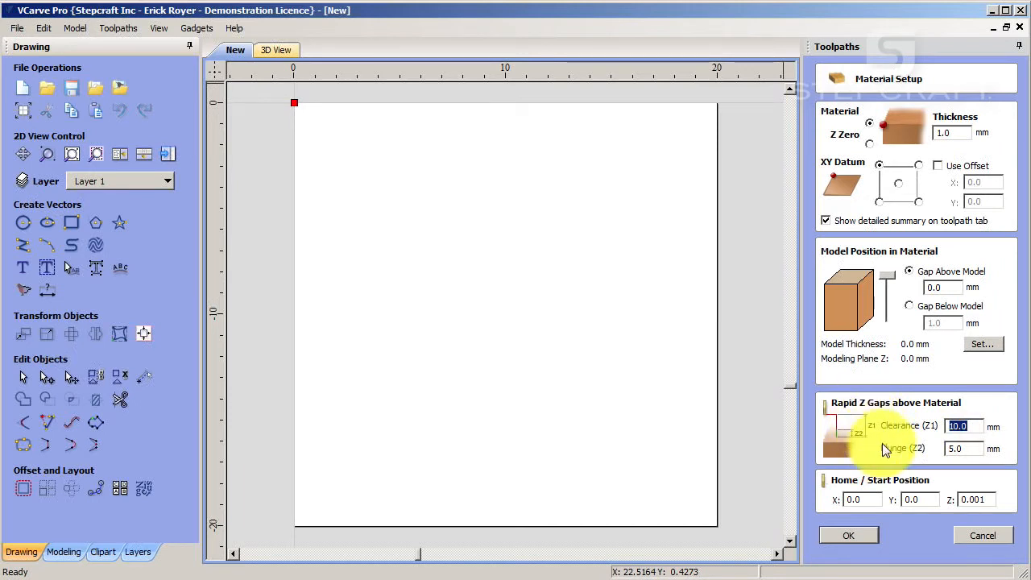
type("0.001")
key("Tab")
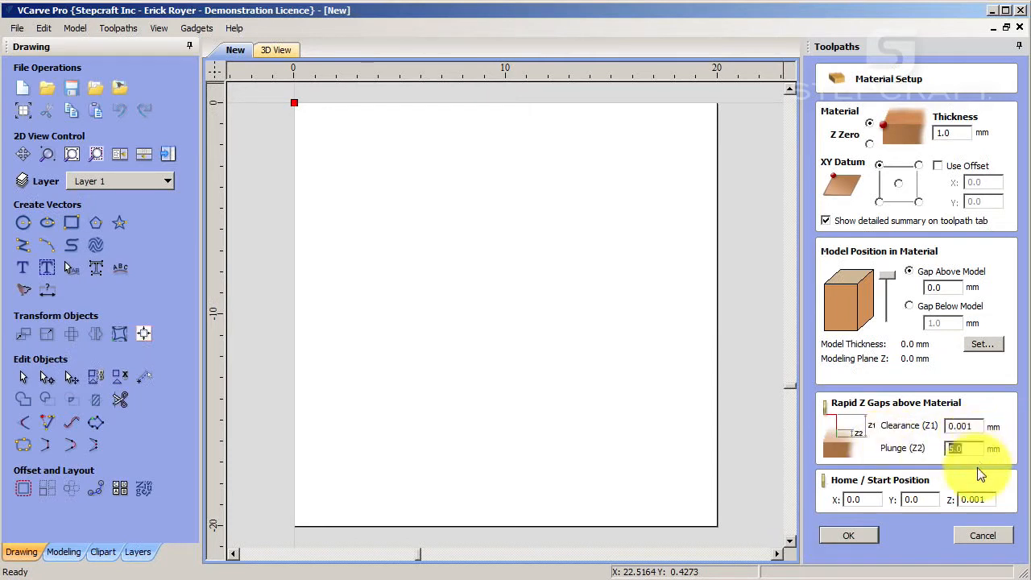
type("0")
key("Tab")
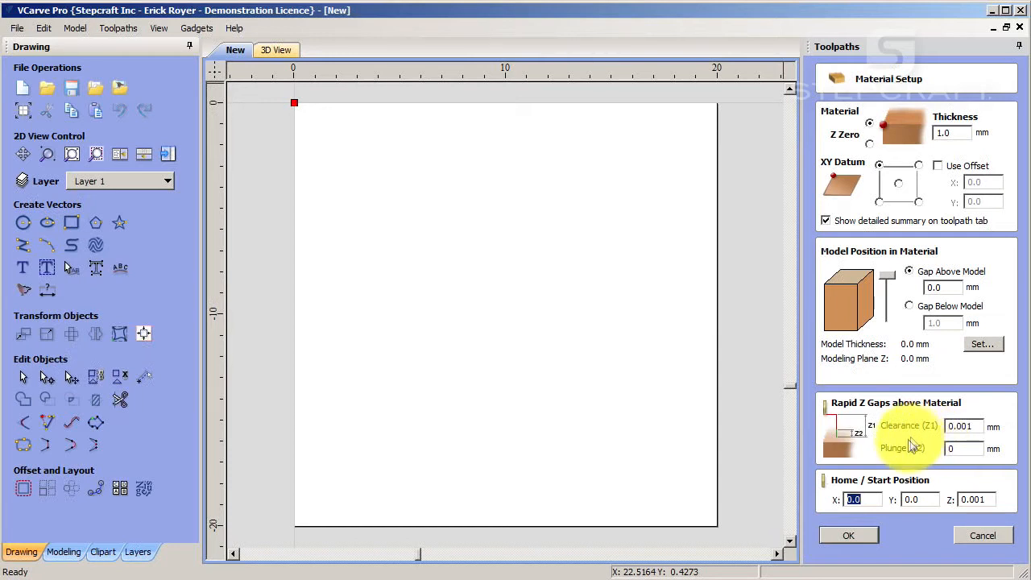
left_click(847, 535)
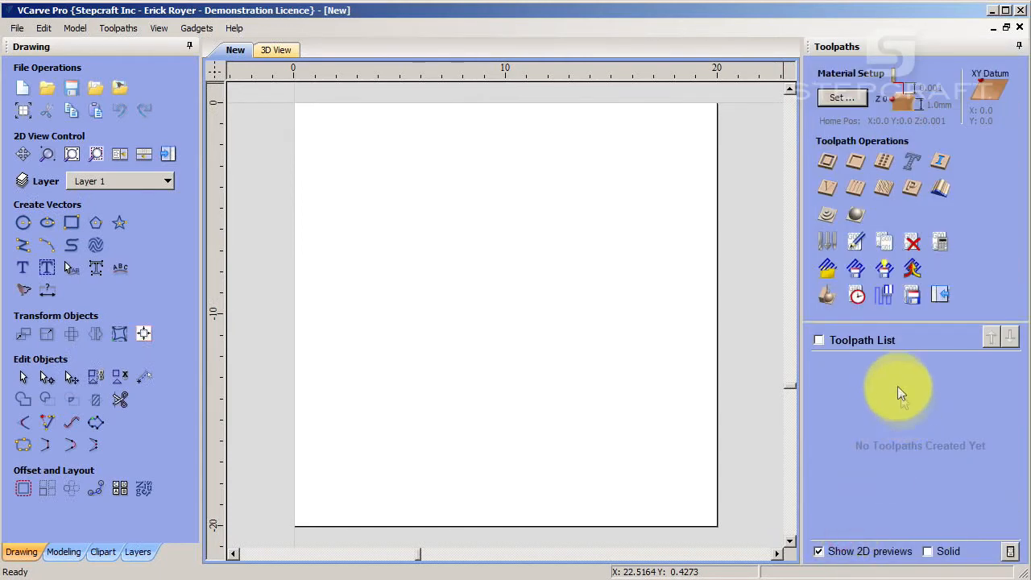
Create a tool group named Laser under the metric End Mills in the tool database
left_click(830, 242)
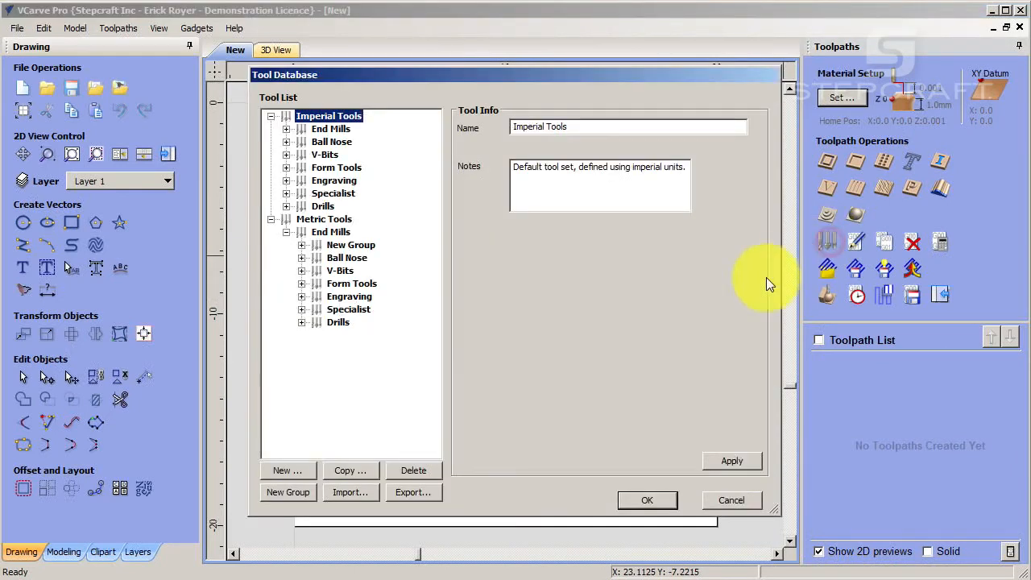
left_click(331, 233)
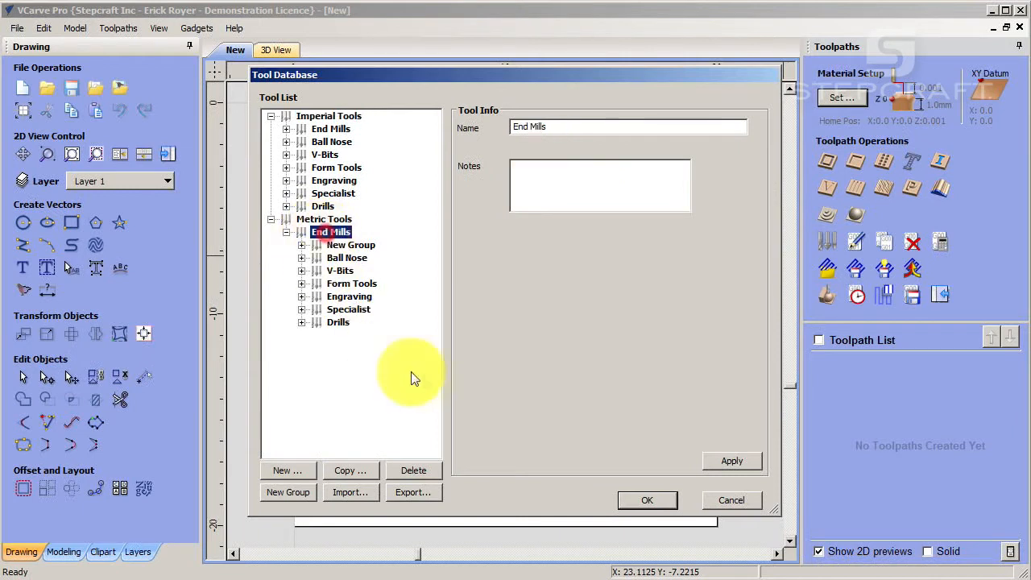
left_click(290, 472)
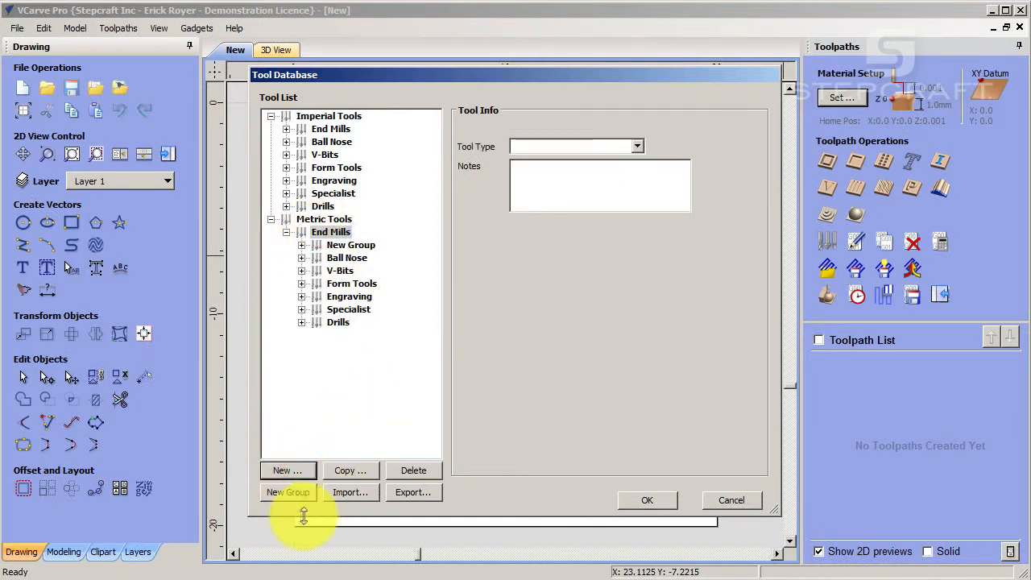
left_click(288, 493)
type("Laser")
key("Return")
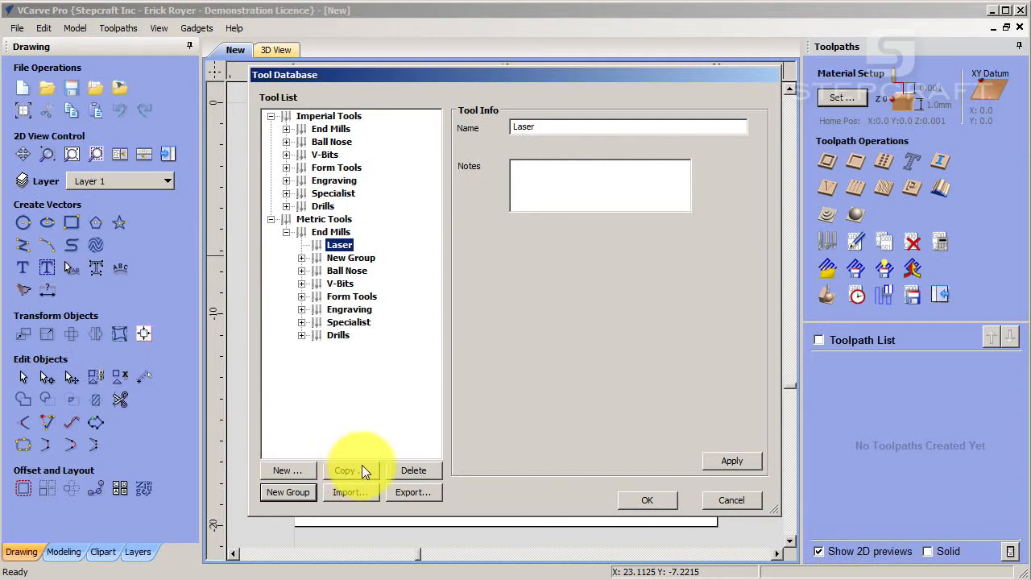
Add a new End Mill tool to the metric Laser group, with mm for its geometry and mm/sec for its feed rates
left_click(298, 472)
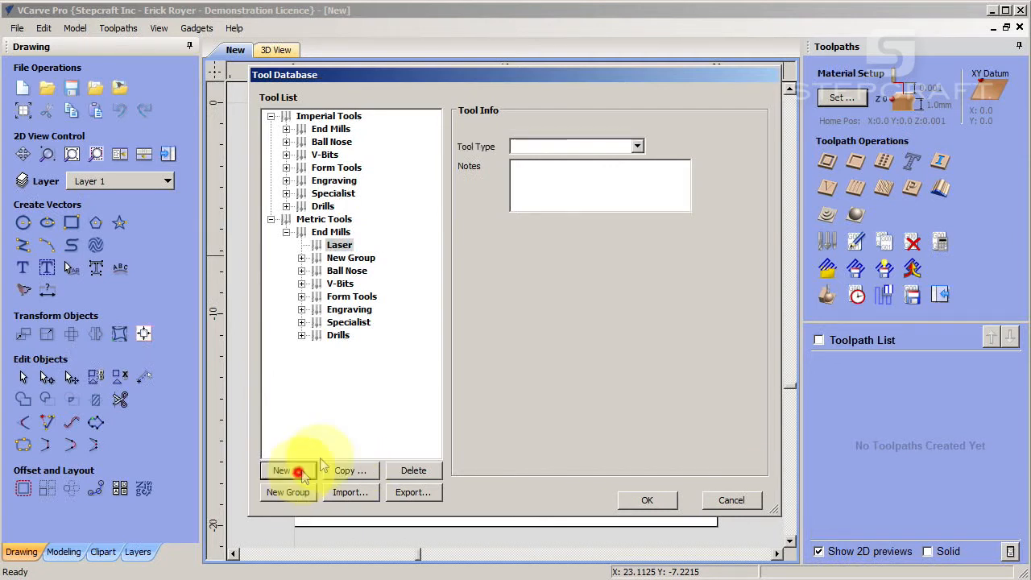
left_click(635, 147)
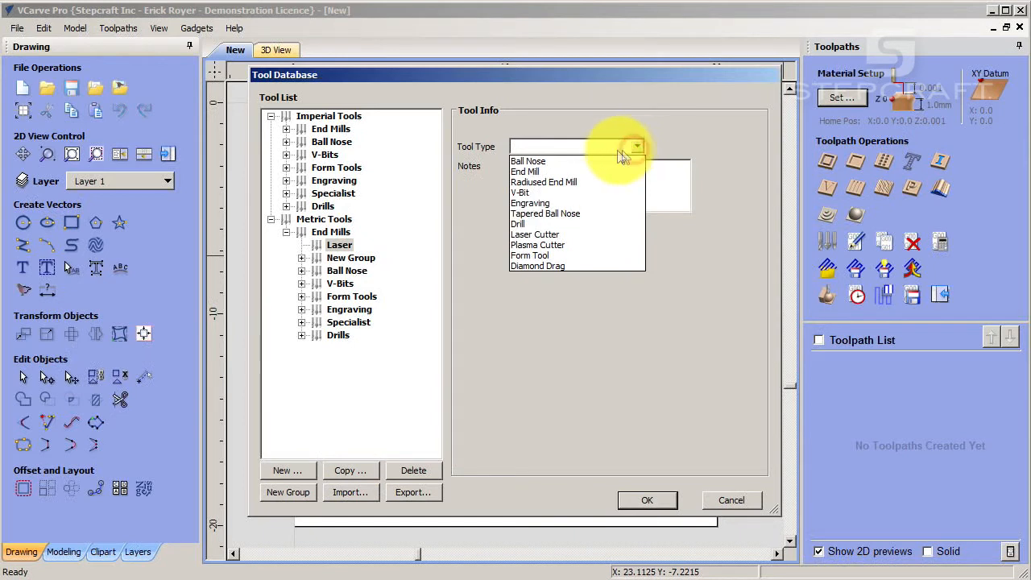
left_click(531, 172)
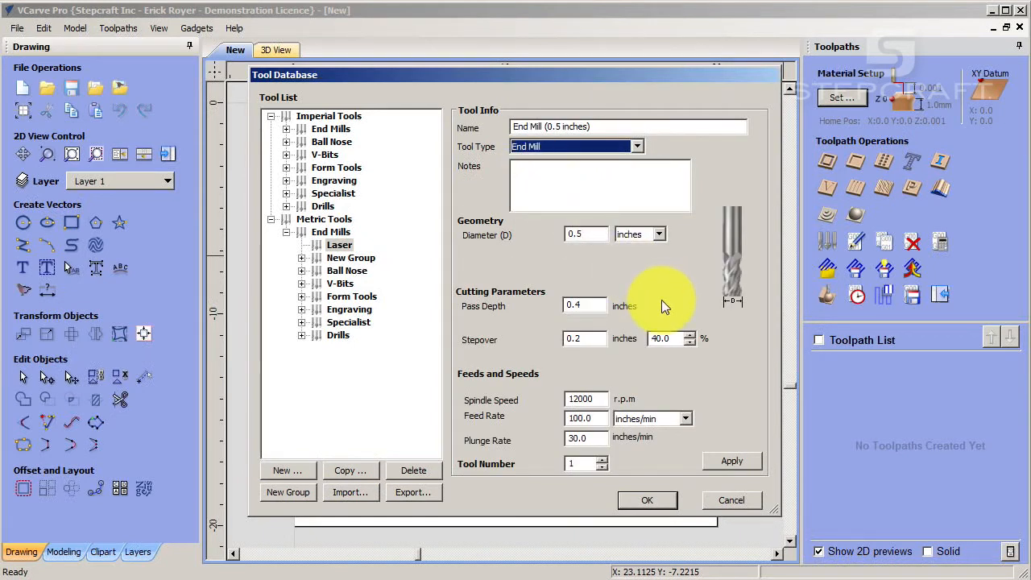
double_click(598, 235)
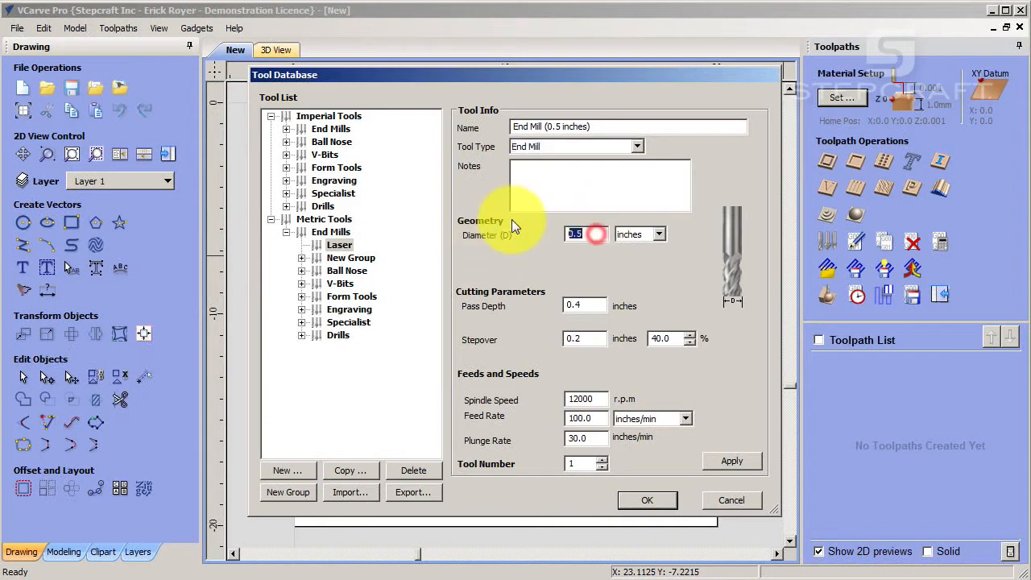
left_click(659, 235)
left_click(633, 256)
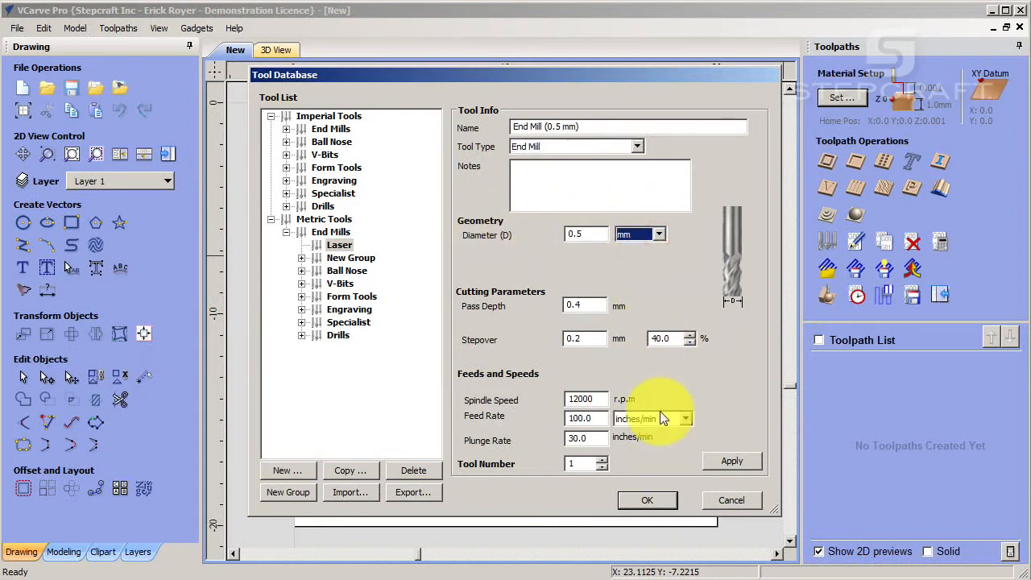
left_click(685, 418)
left_click(645, 451)
Set the new laser tool's diameter to 0.1 mm and its pass depth to 0.01 mm
double_click(591, 235)
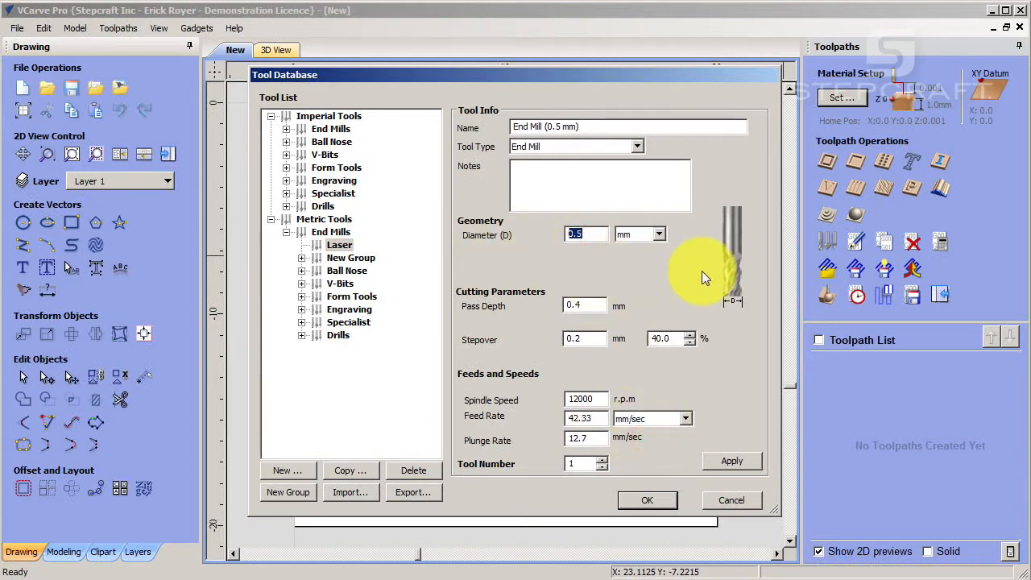
type("0.1")
double_click(590, 303)
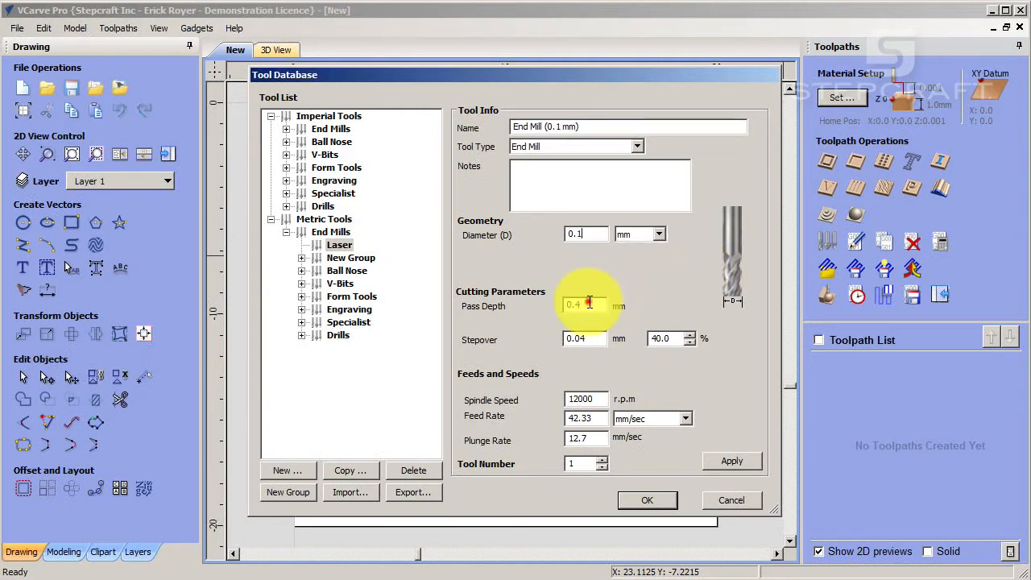
left_click_drag(590, 303, 446, 306)
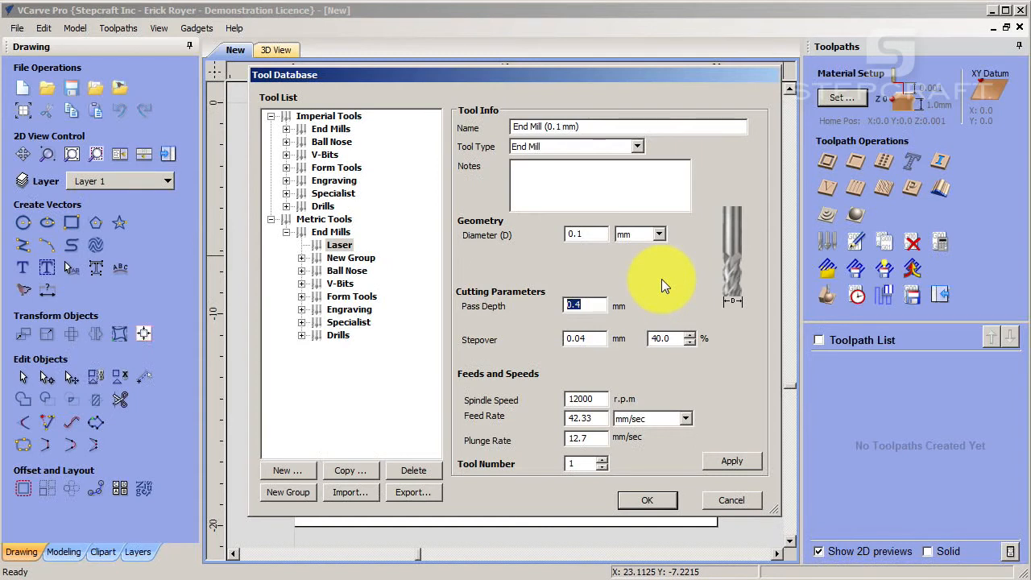
type("0.01")
key("Tab")
left_click_drag(590, 305, 533, 304)
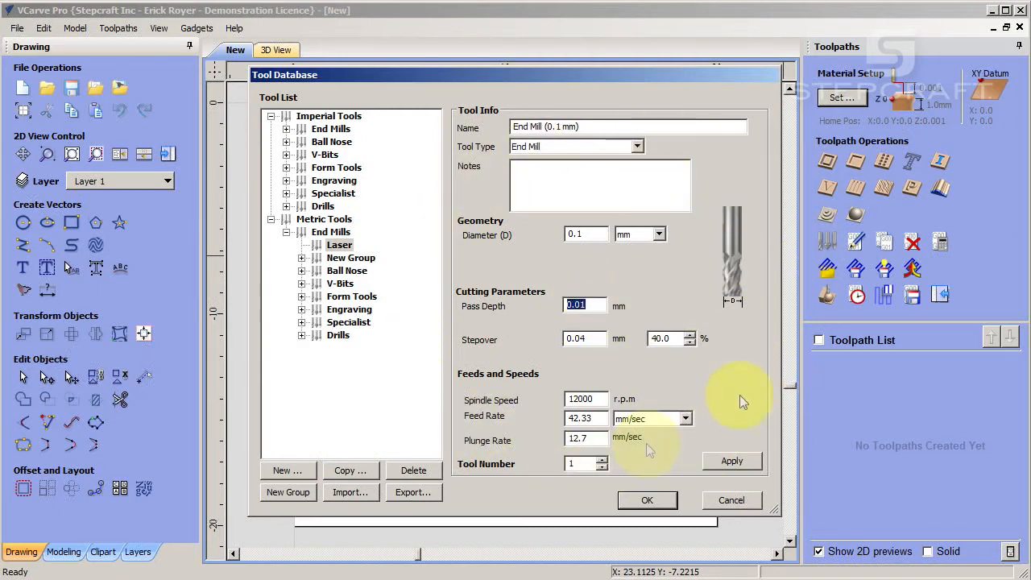
Set the laser tool's stepover to 0.03 mm
left_click(592, 338)
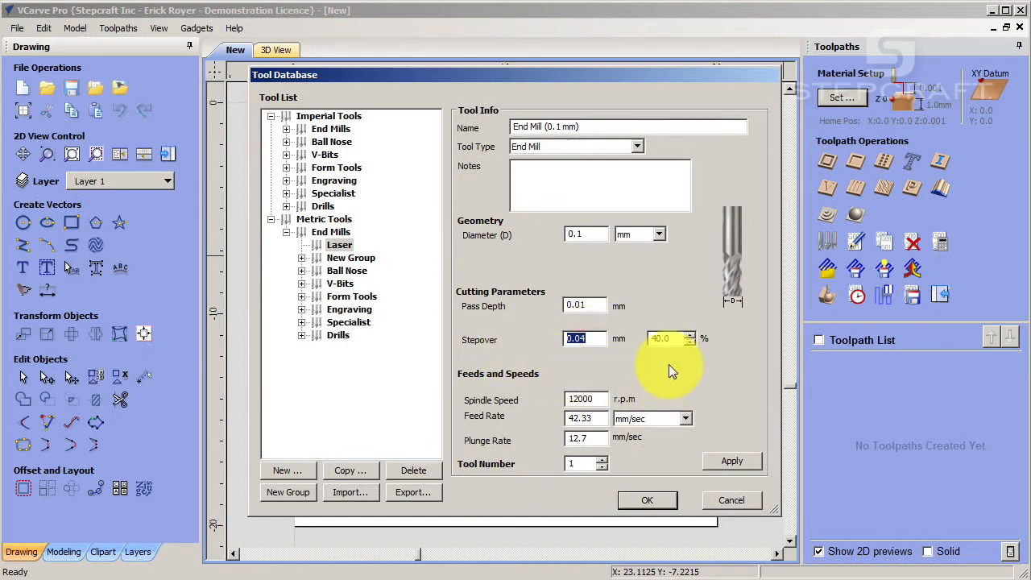
type("0.03")
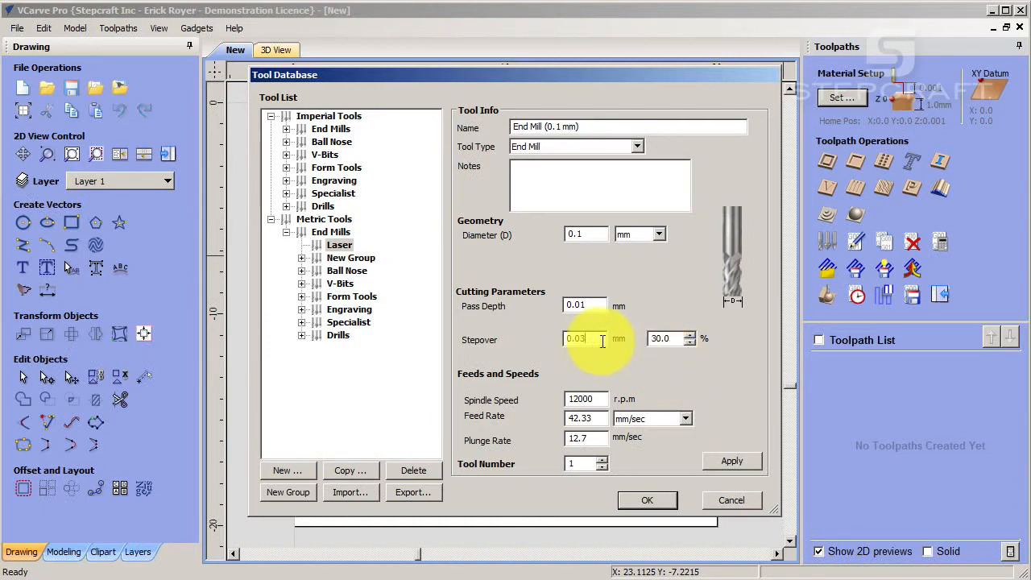
double_click(662, 339)
double_click(601, 337)
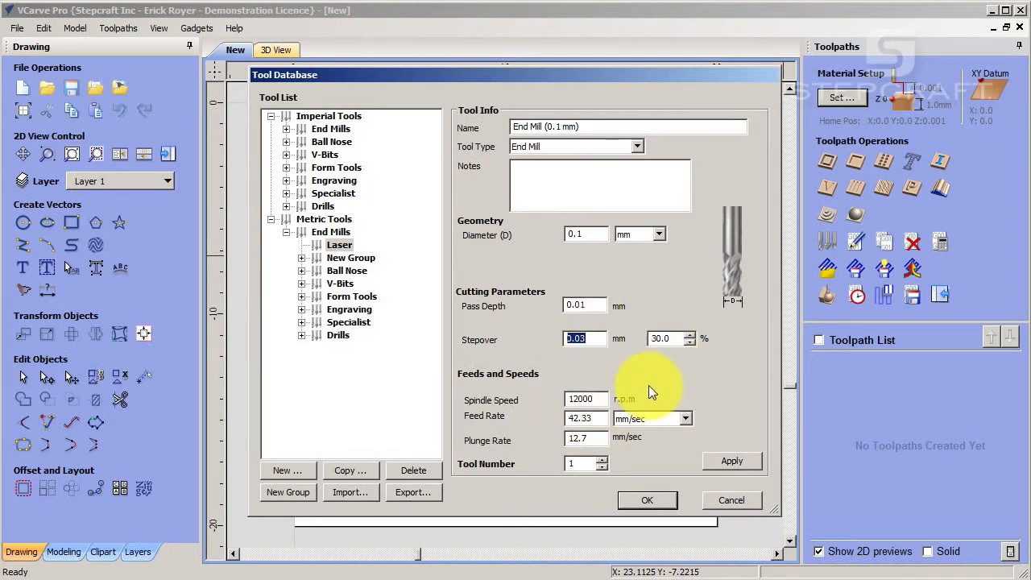
left_click(680, 339)
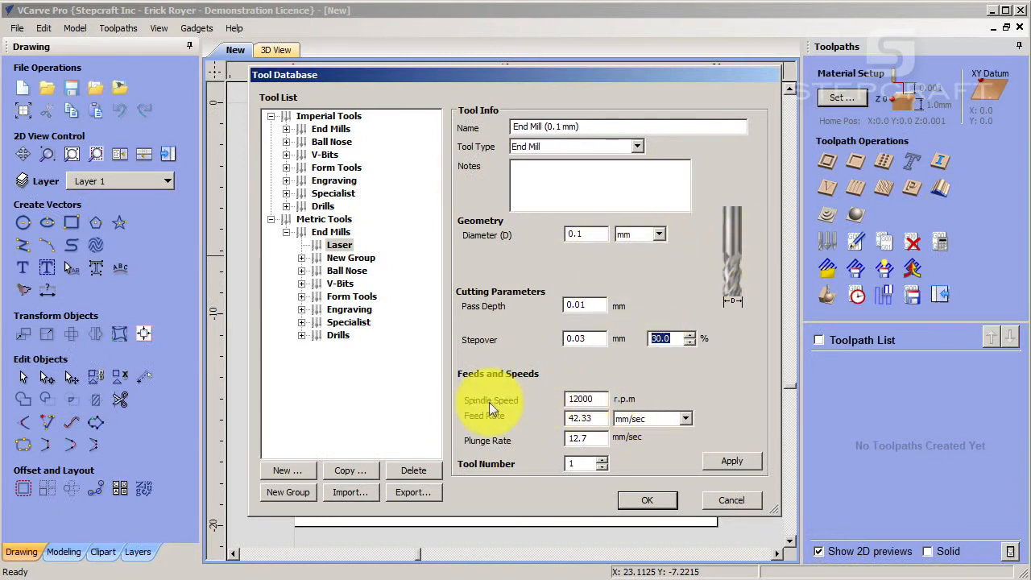
left_click(592, 401)
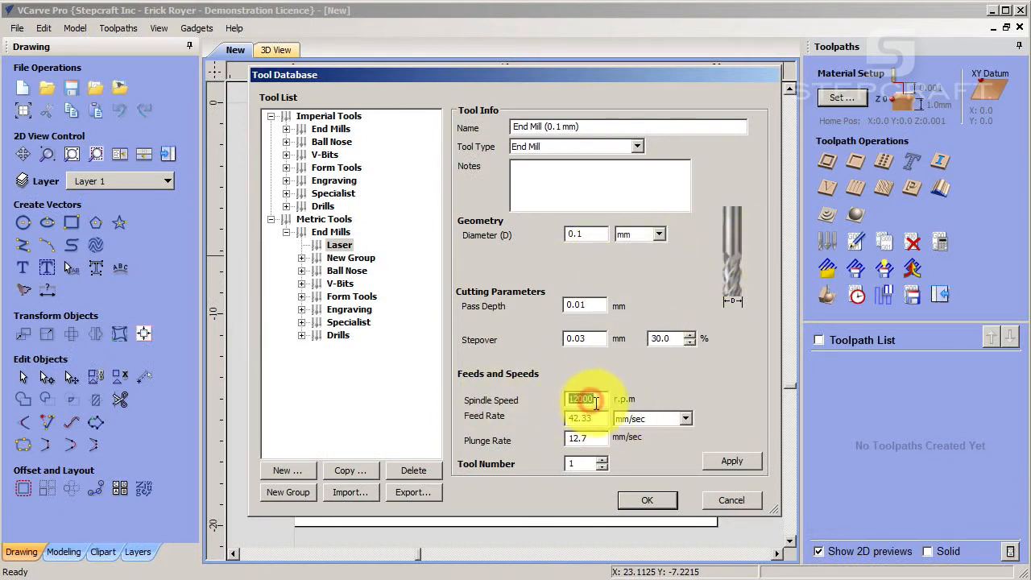
mouse_move(595, 419)
left_mouse_down()
mouse_move(545, 414)
mouse_move(598, 437)
left_mouse_up()
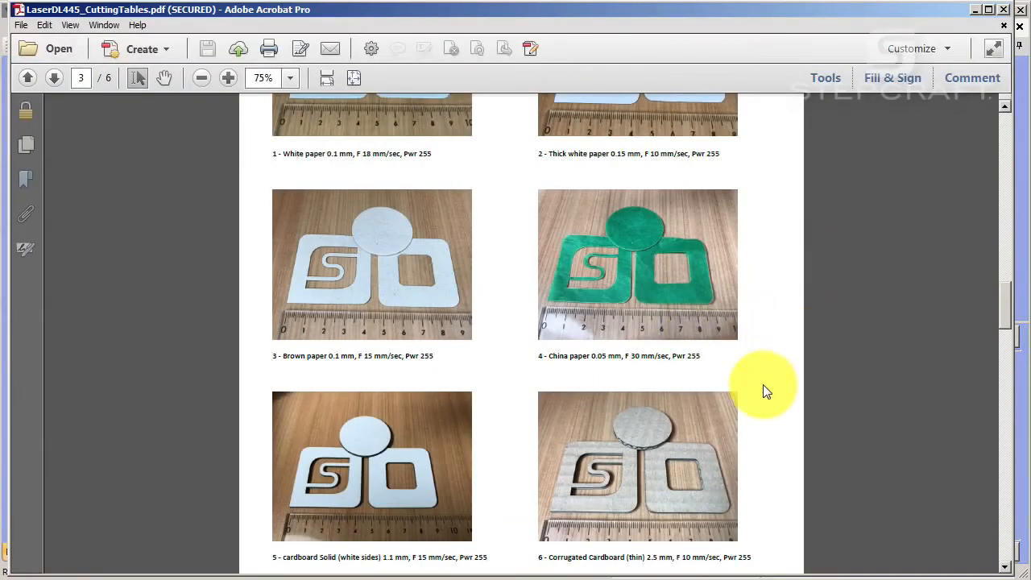
In the LaserDL445_CuttingTables PDF, examine the material samples and the passes, feed and power listed for 3 mm MDF
scroll(769, 387, "down", 3)
scroll(774, 376, "up", 10)
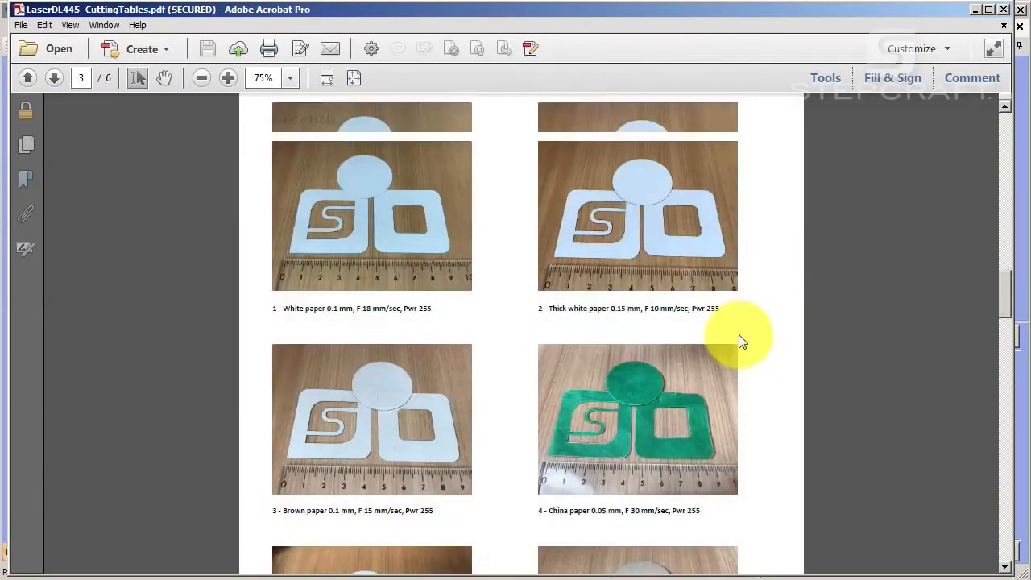
scroll(751, 337, "down", 15)
scroll(745, 318, "down", 1)
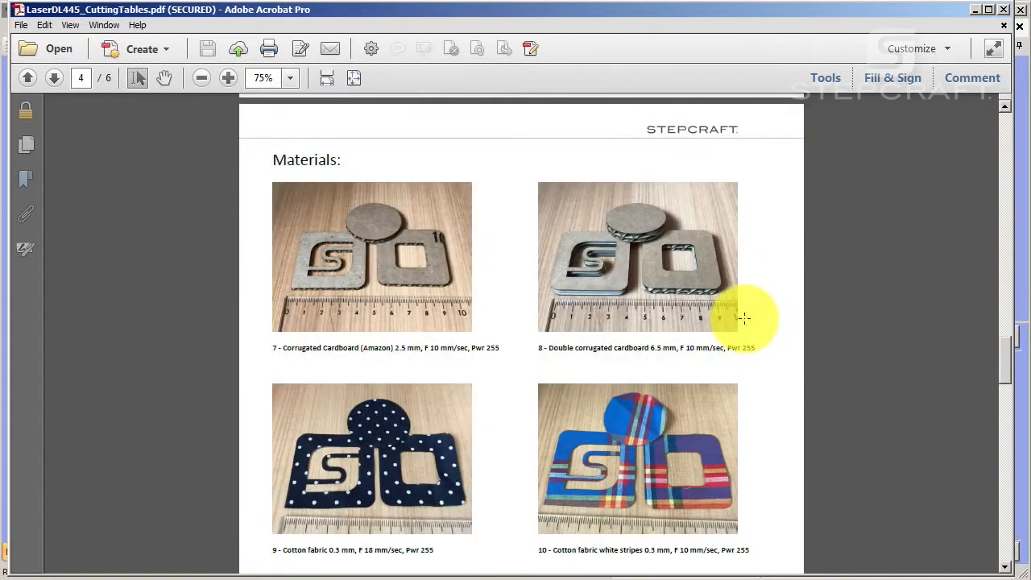
left_click_drag(1004, 362, 997, 216)
left_click(401, 352)
left_click(468, 354)
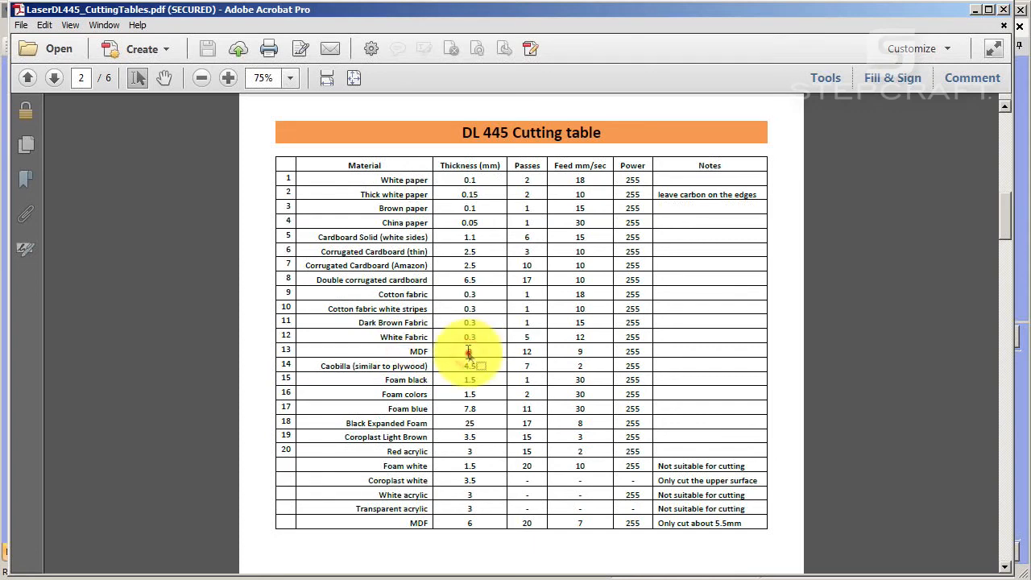
left_click_drag(469, 354, 488, 354)
left_click(524, 353)
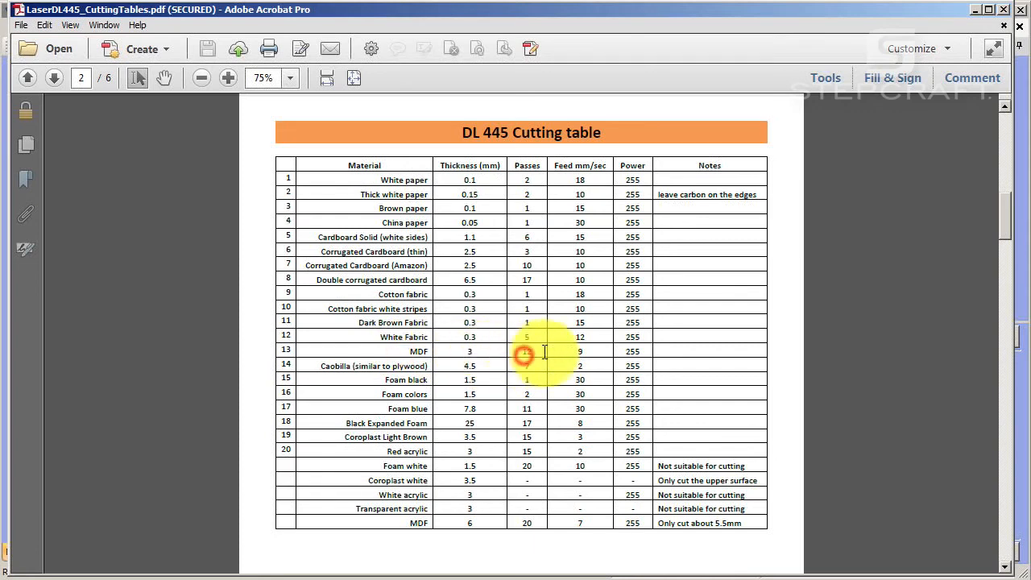
double_click(630, 353)
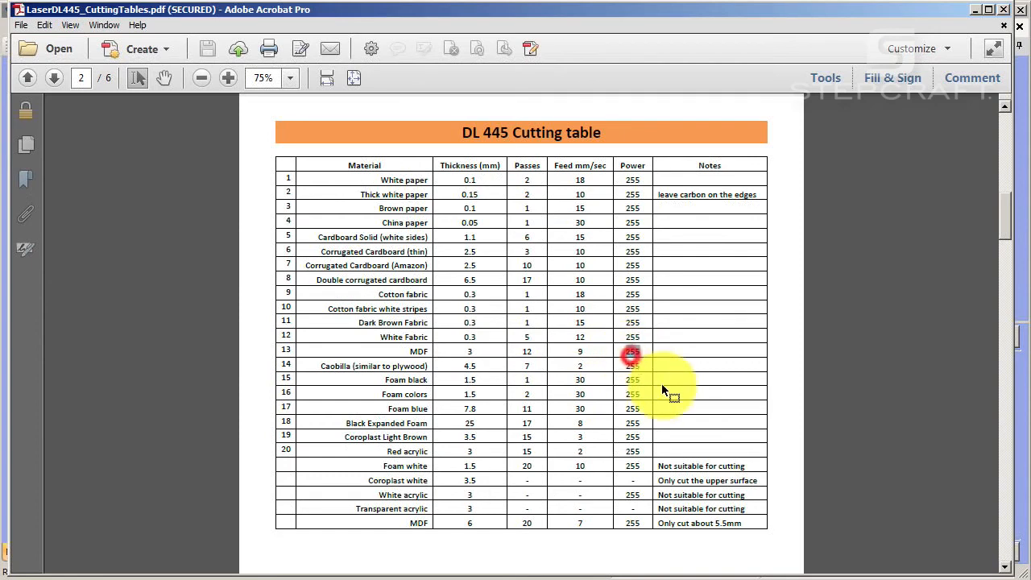
double_click(580, 352)
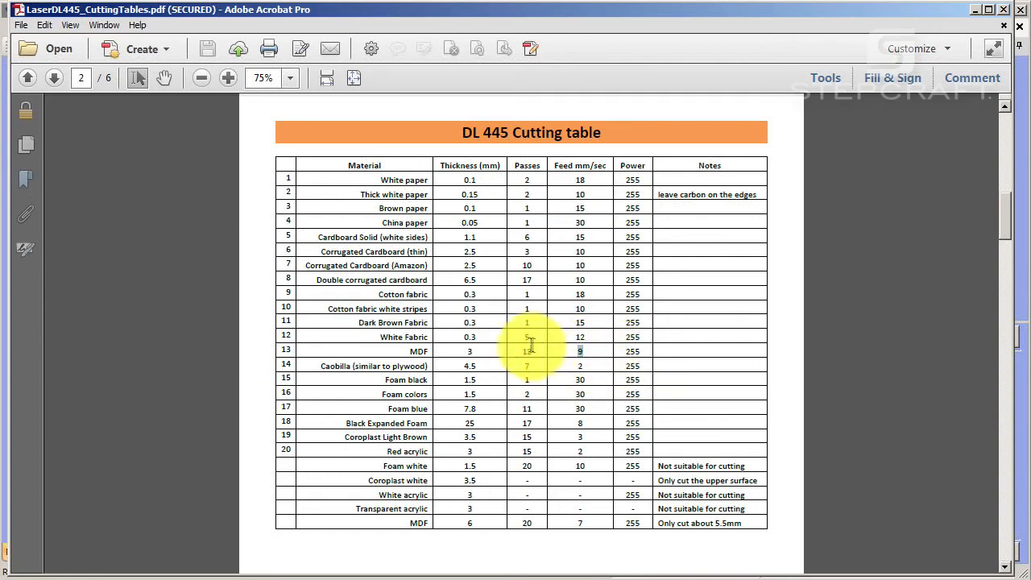
double_click(527, 352)
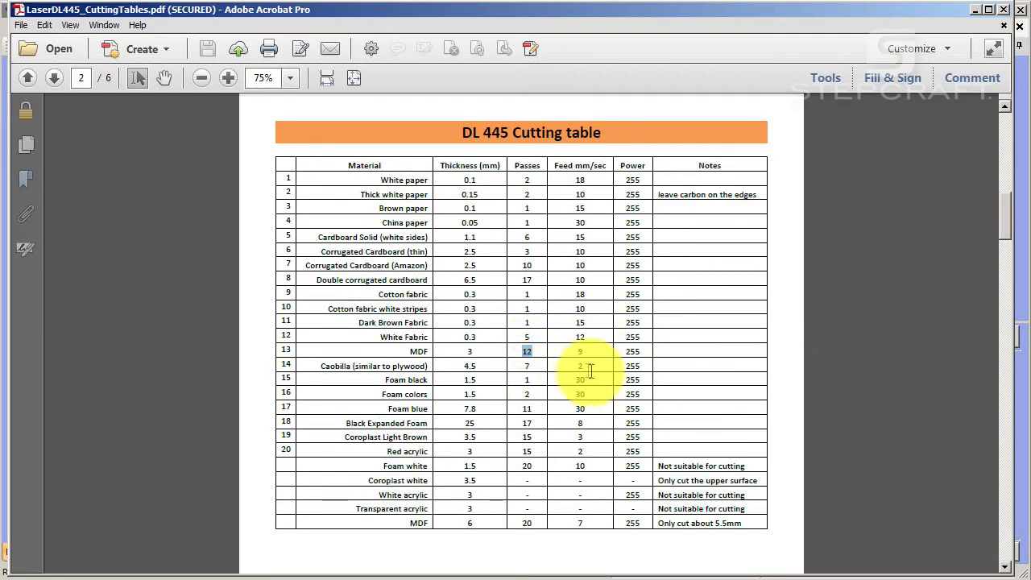
left_click(977, 11)
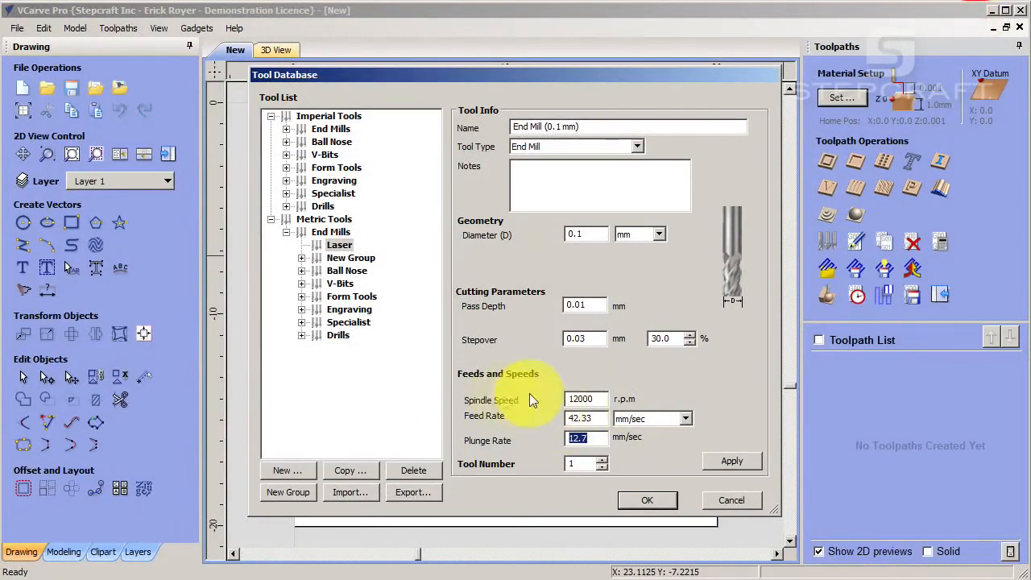
Set the laser tool's spindle speed to 255 as the full laser power value
double_click(582, 398)
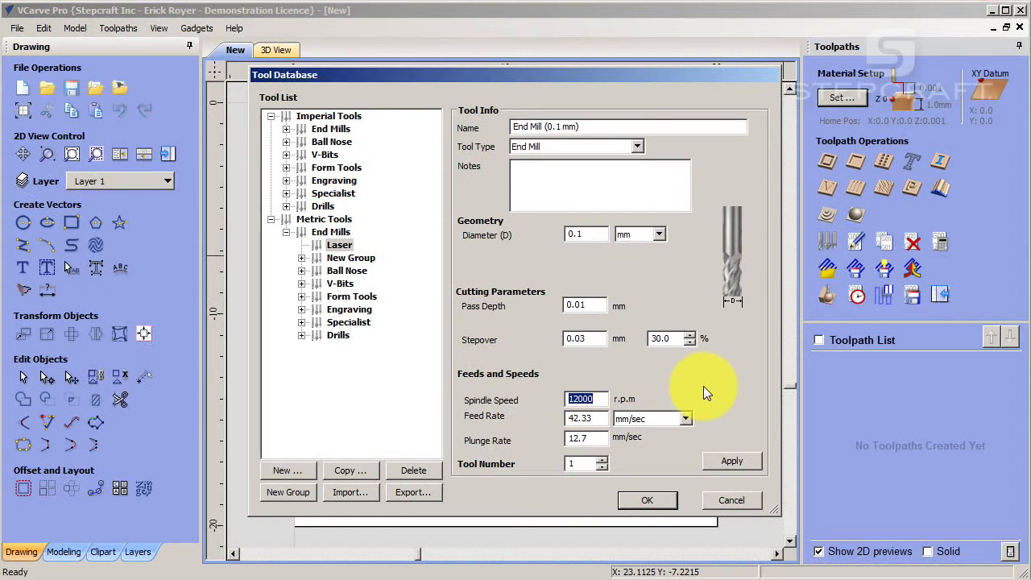
type("0")
double_click(596, 401)
type("255")
key("Tab")
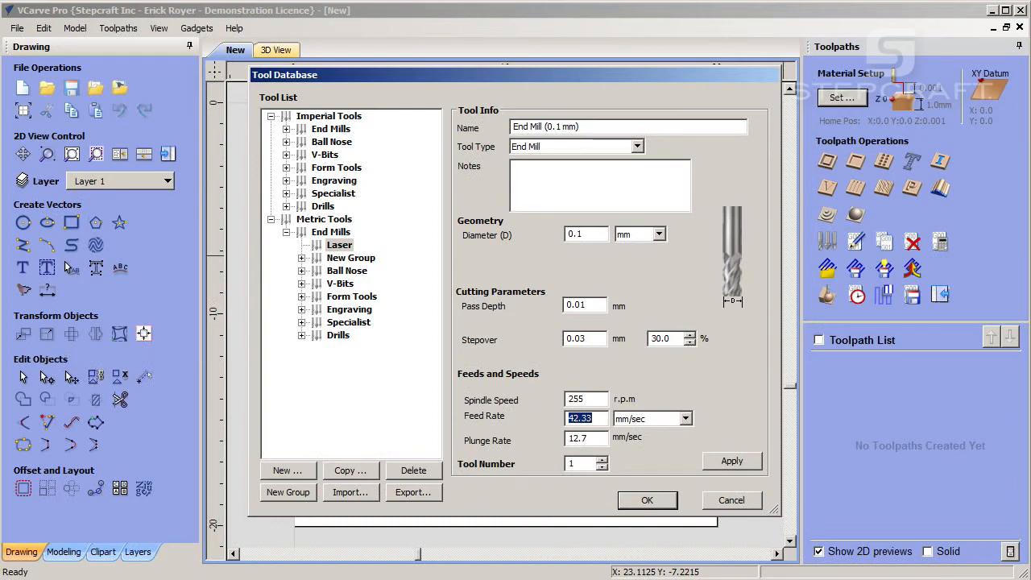
Check the MDF feed in the cutting table PDF, and set the tool's feed rate to 9 mm/sec and plunge rate to 1 mm/sec
key("alt+Tab")
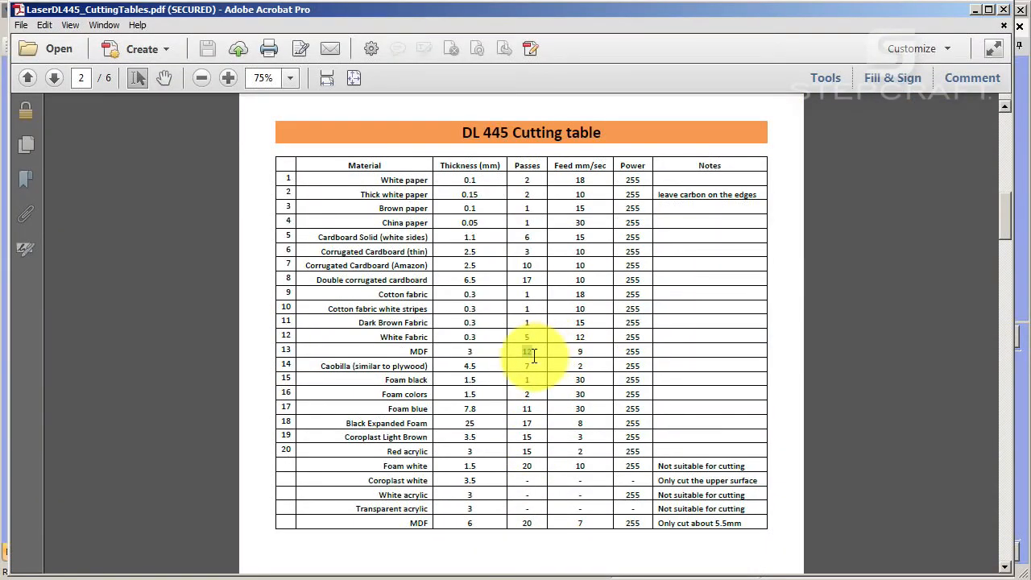
key("alt+Tab")
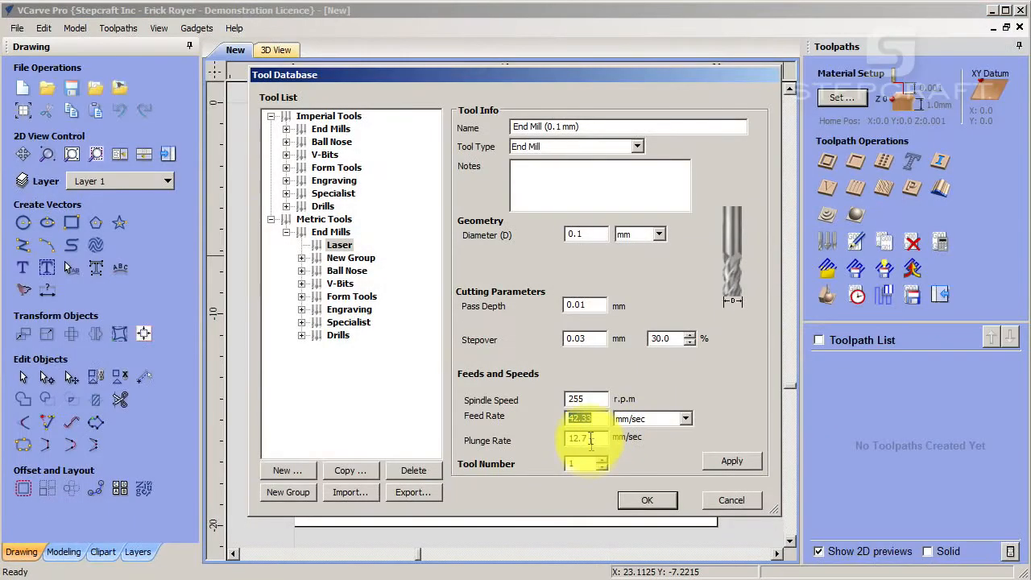
type("9")
key("Tab")
key("Tab")
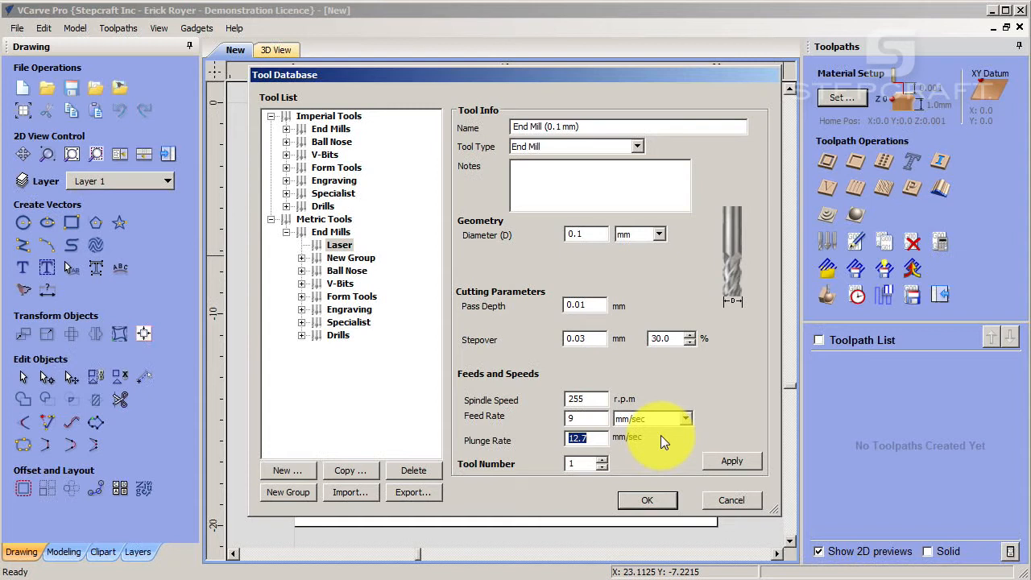
type("1")
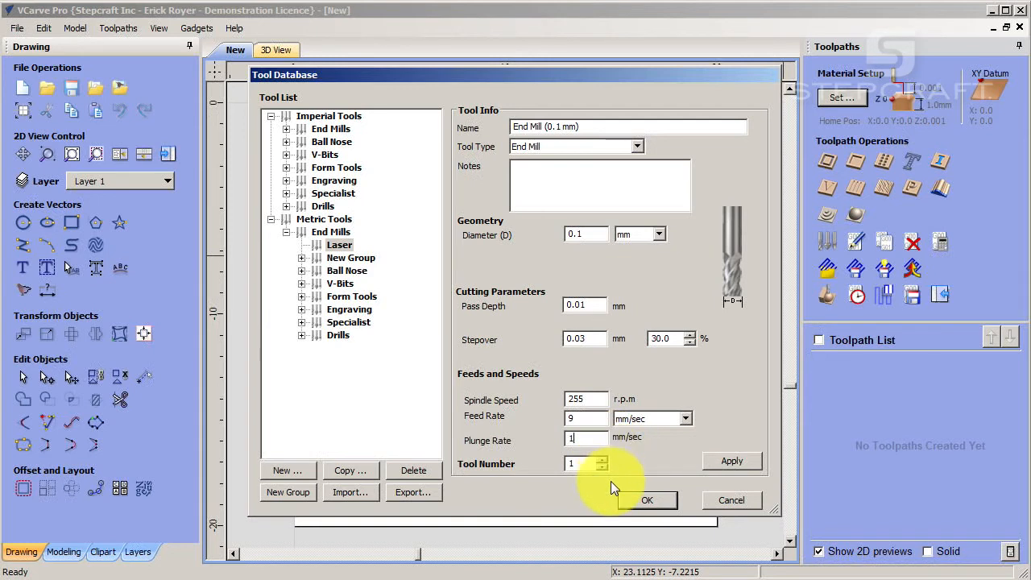
Consult the cutting table PDF again and try a slower feed rate of 4 mm/sec for the laser tool
left_click(586, 400)
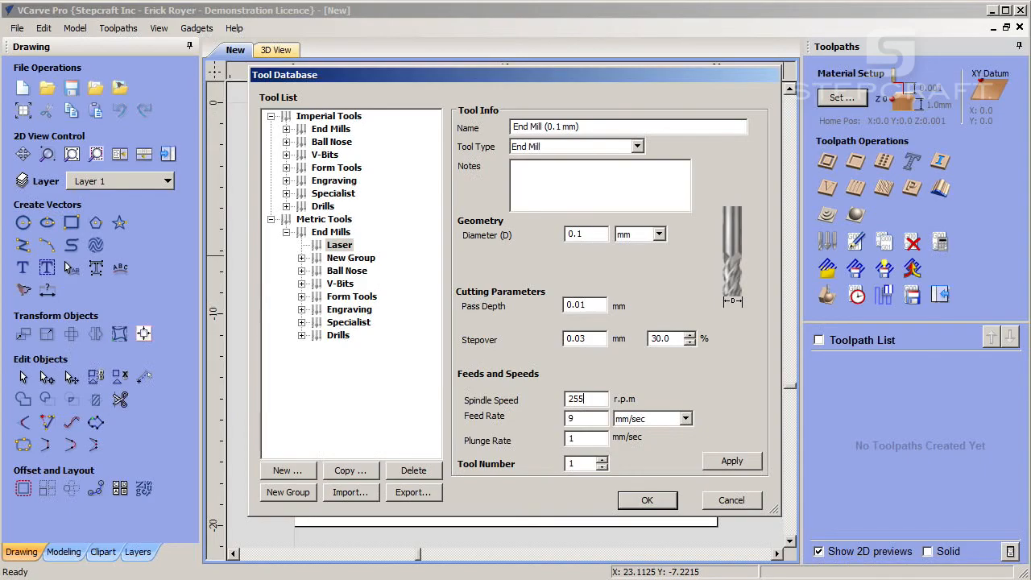
key("alt+Tab")
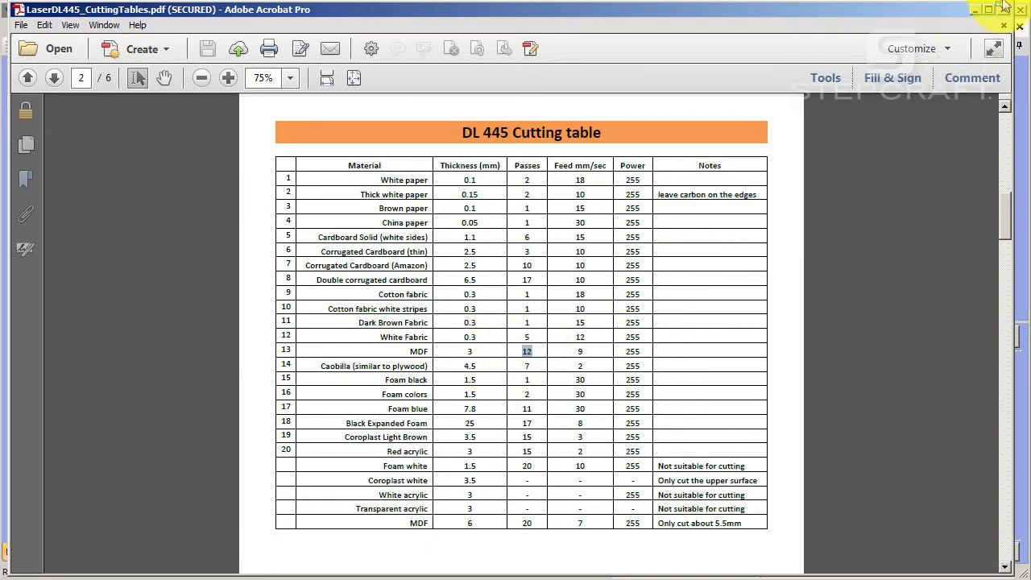
left_click(975, 10)
double_click(574, 418)
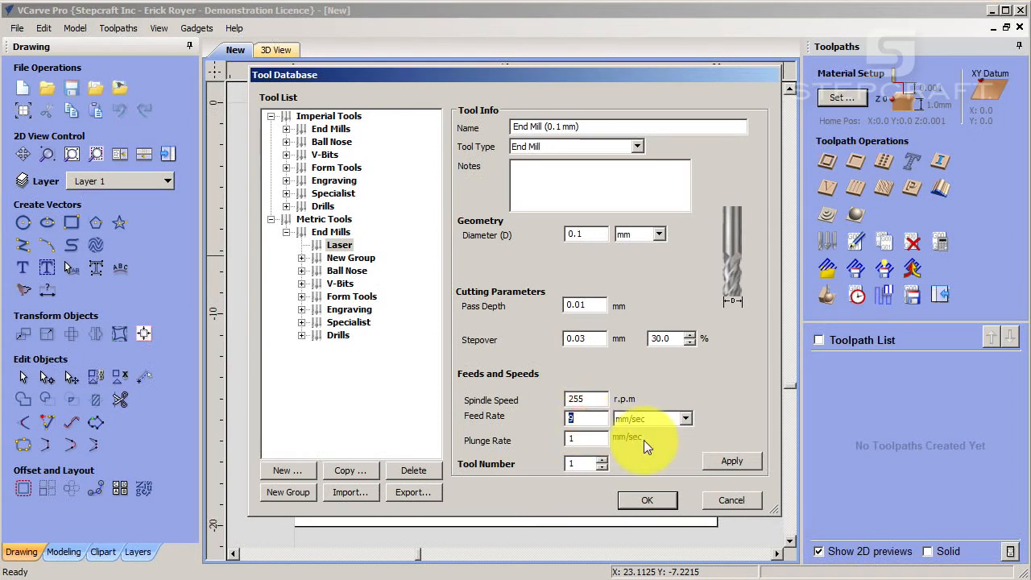
type("4")
left_click(592, 422)
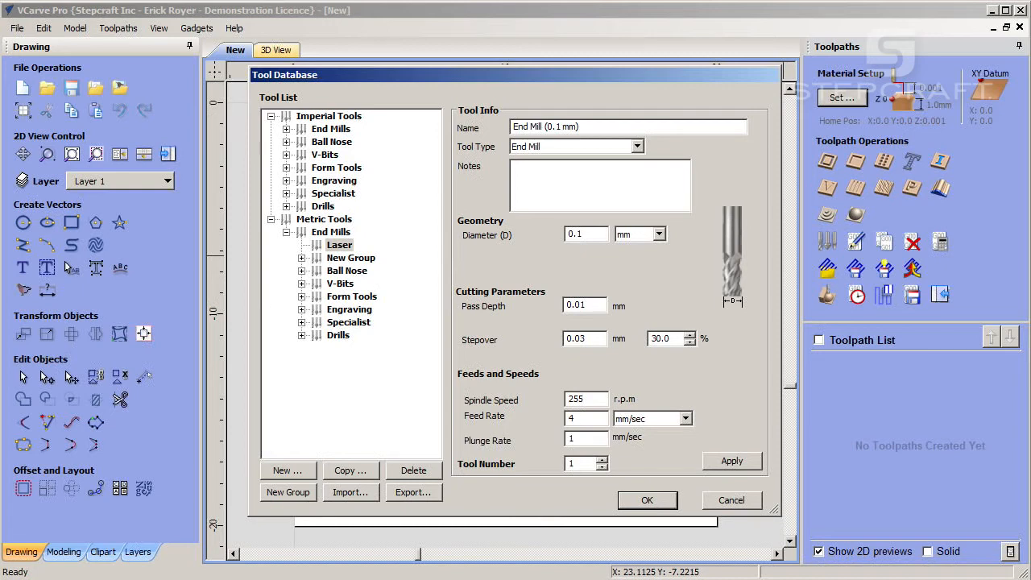
Review the 3 mm MDF row's passes and feed in the cutting table PDF, and set the tool's feed rate to 9 mm/sec
key("alt+Tab")
left_click(592, 350)
left_click_drag(592, 350, 517, 350)
left_click(595, 355)
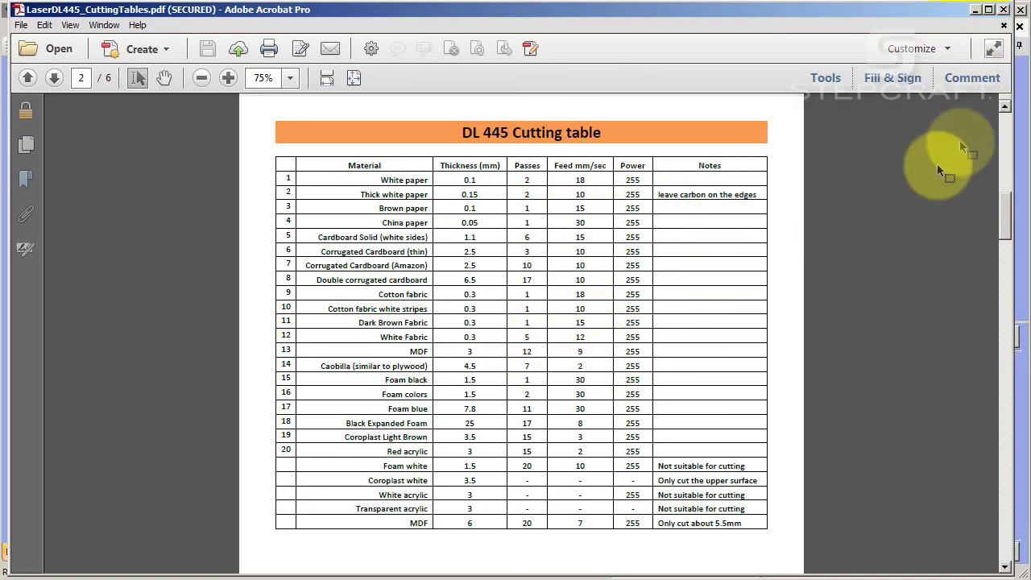
left_click(976, 11)
left_click_drag(575, 418, 520, 422)
type("9")
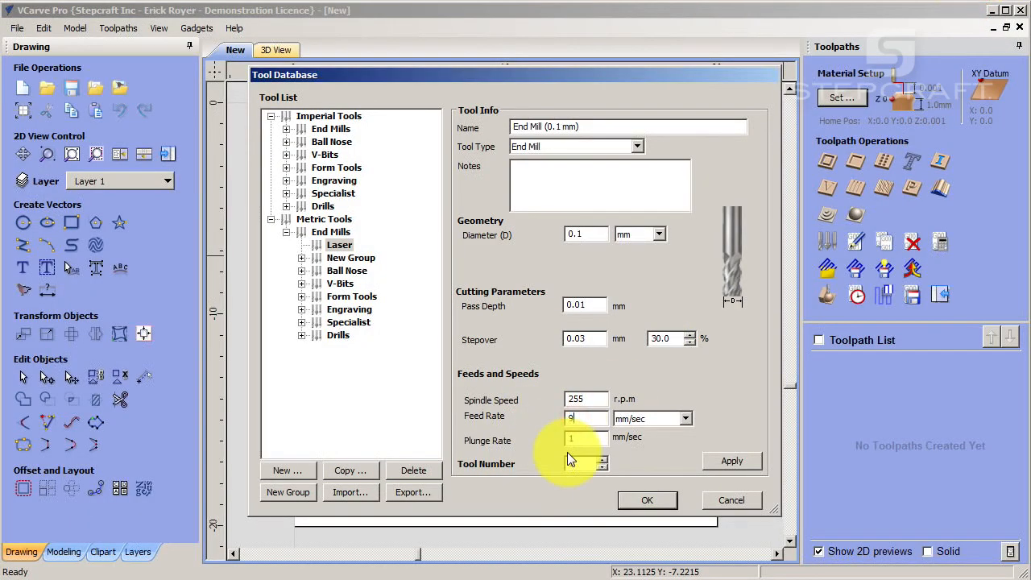
Name the tool Laser Tool MDF, apply its settings to the Laser group, and close the tool database
key("Tab")
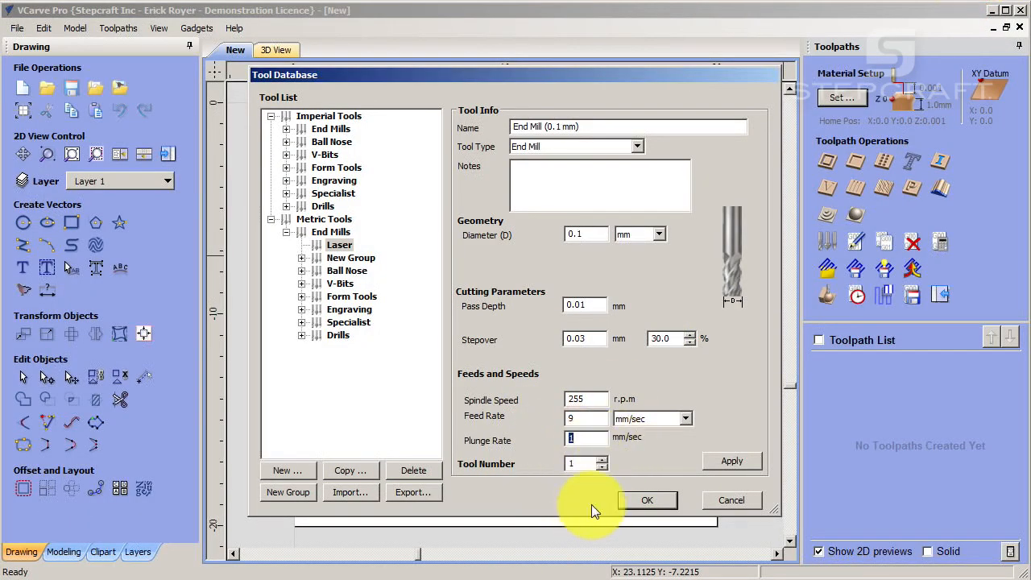
left_click(642, 502)
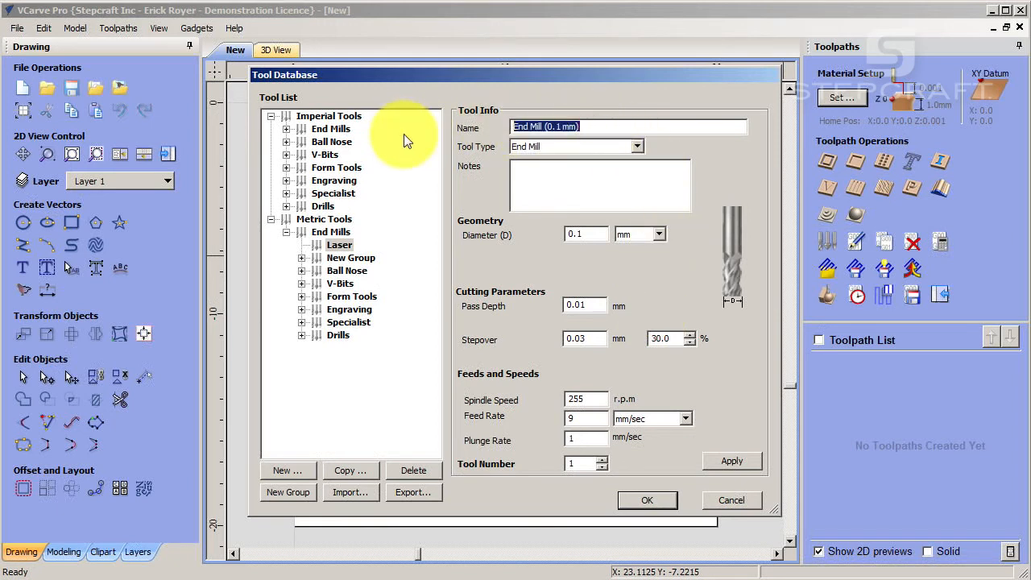
type("Laser Tool MDF")
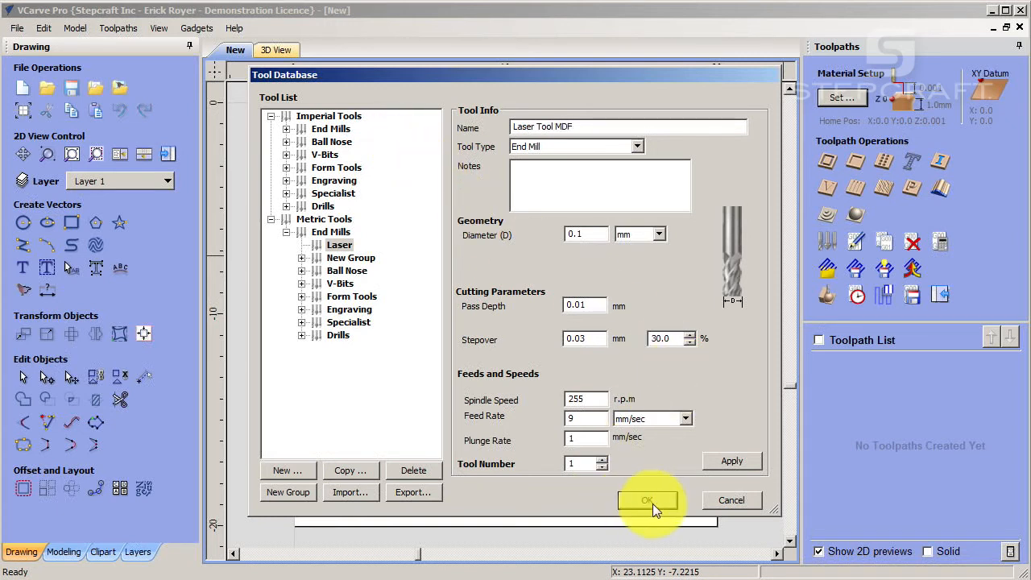
left_click(740, 464)
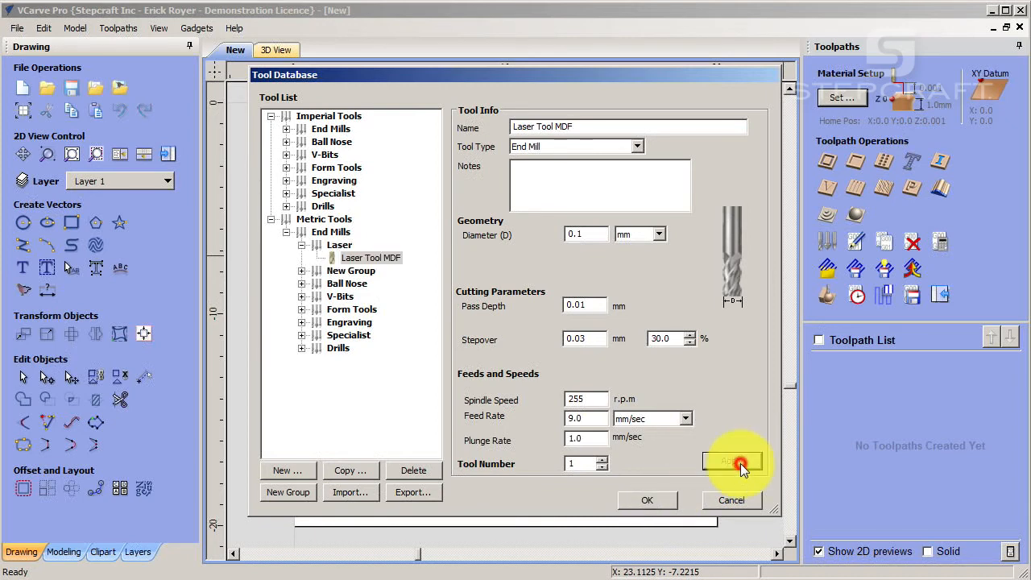
left_click(652, 501)
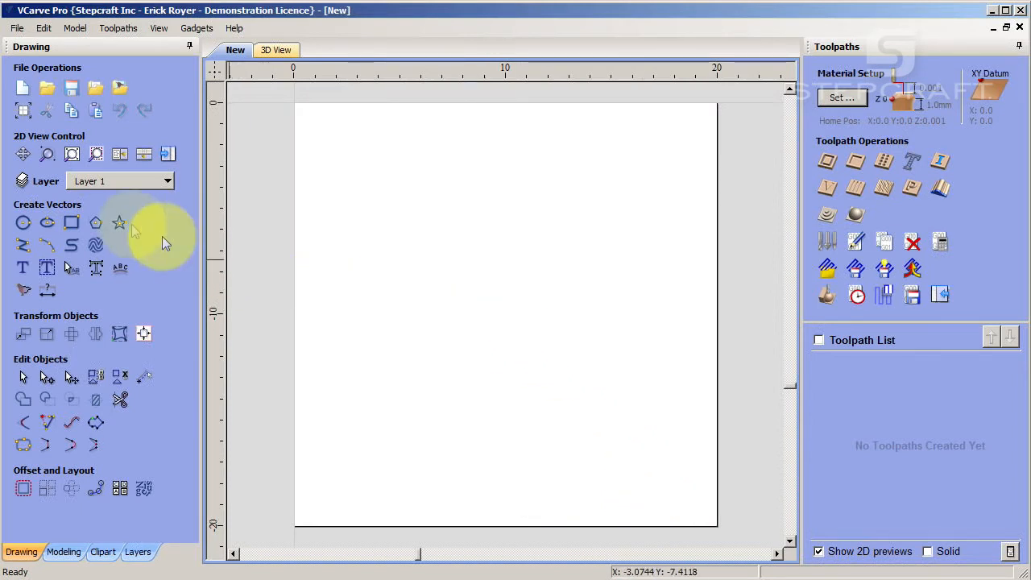
Draw a circle about 10.2 mm in diameter and move it fully inside the job's upper-left corner
left_click(23, 223)
left_click(369, 195)
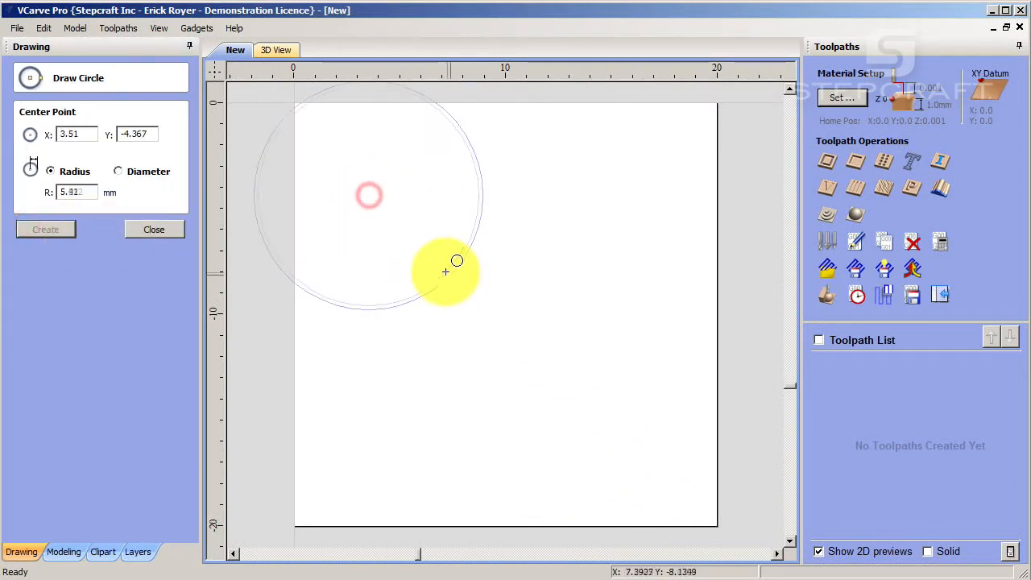
left_click(456, 260)
left_click(154, 229)
left_click(394, 304)
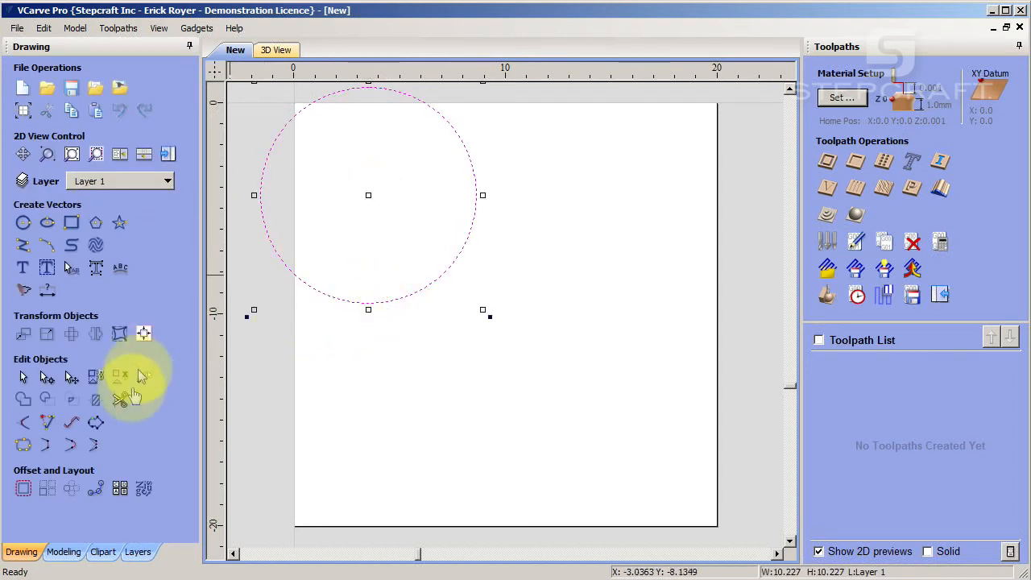
left_click_drag(368, 195, 402, 211)
left_click(575, 318)
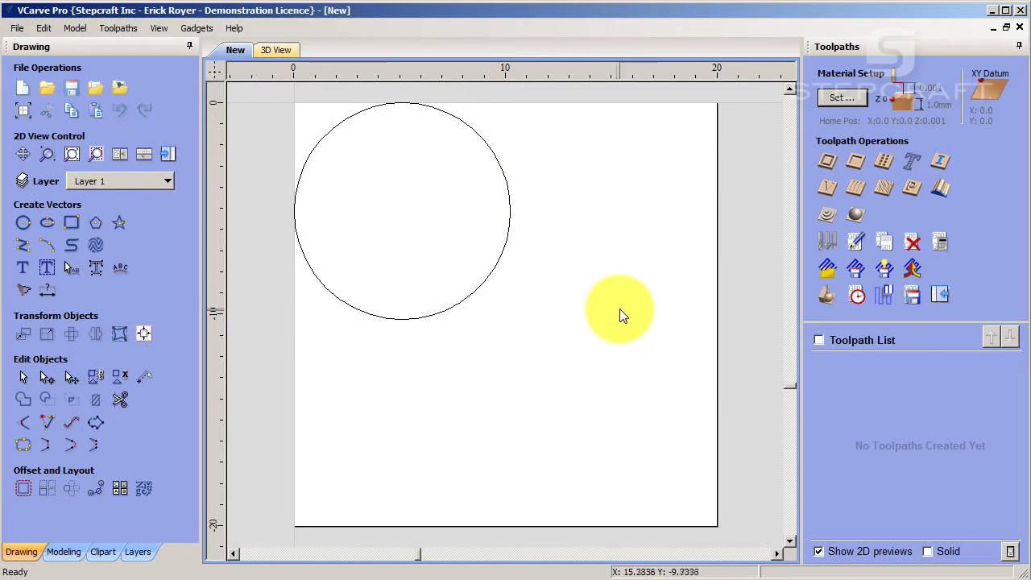
Start a 2D profile toolpath on the circle and assign Laser Tool MDF as its tool
left_click(503, 255)
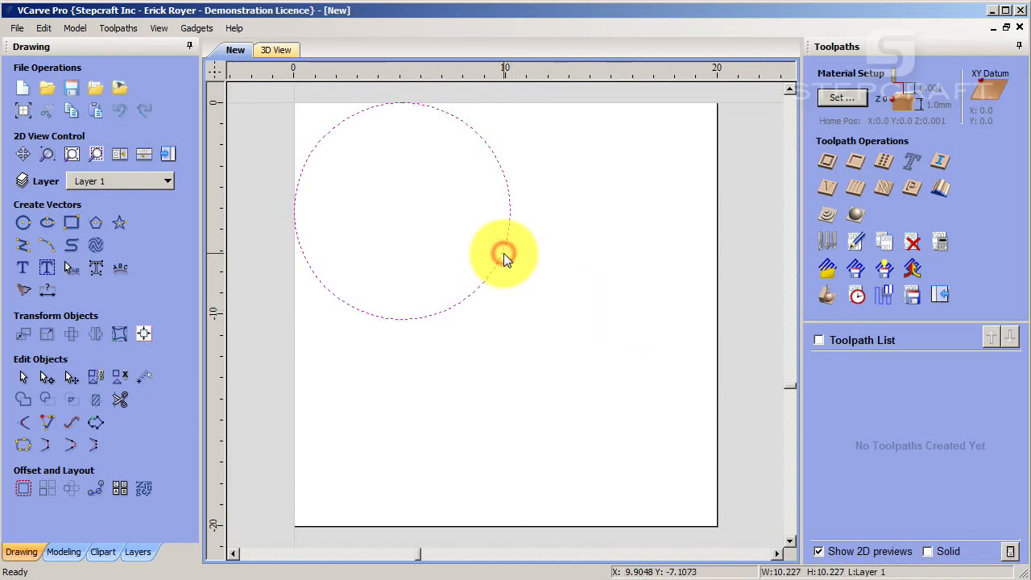
left_click(830, 165)
left_click(912, 190)
left_click(385, 259)
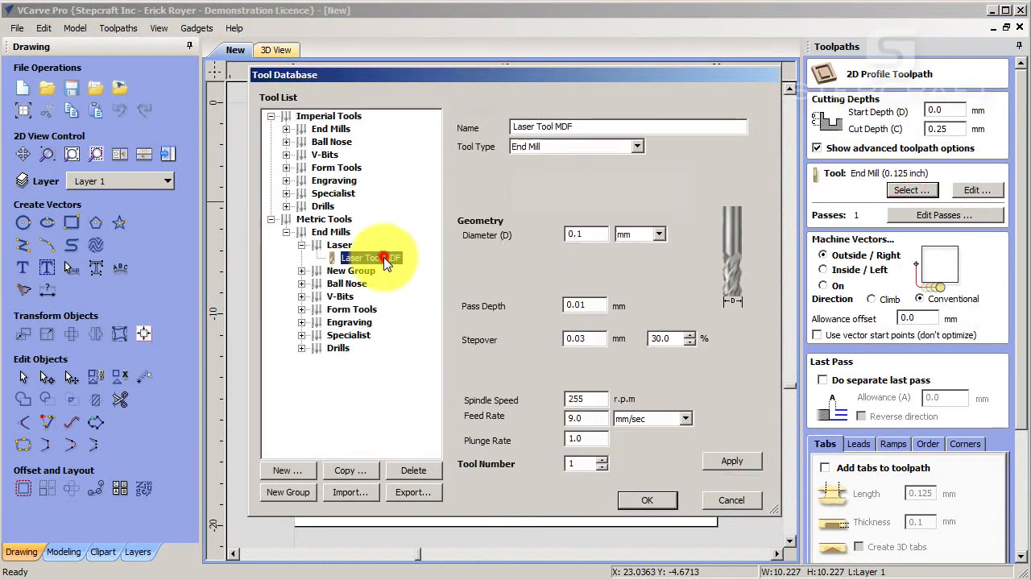
left_click(640, 497)
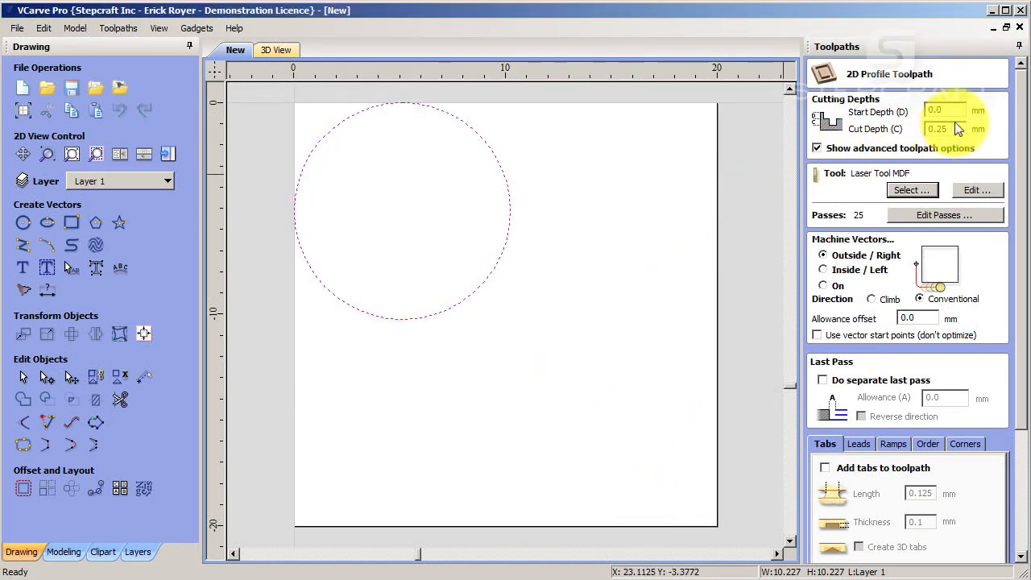
Set the profile toolpath's cut depth to 0.01 mm
left_click_drag(953, 132, 831, 139)
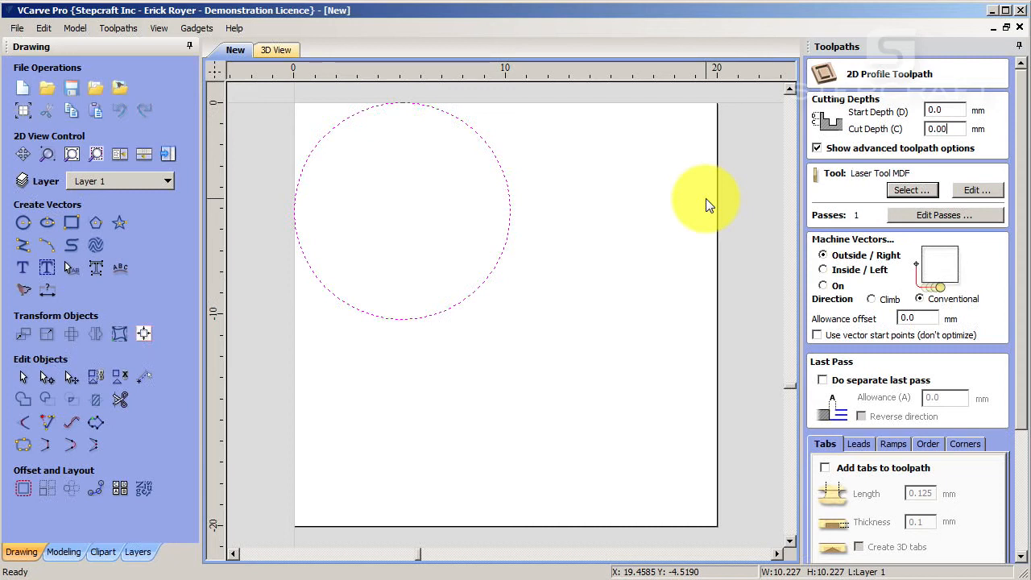
key("Tab")
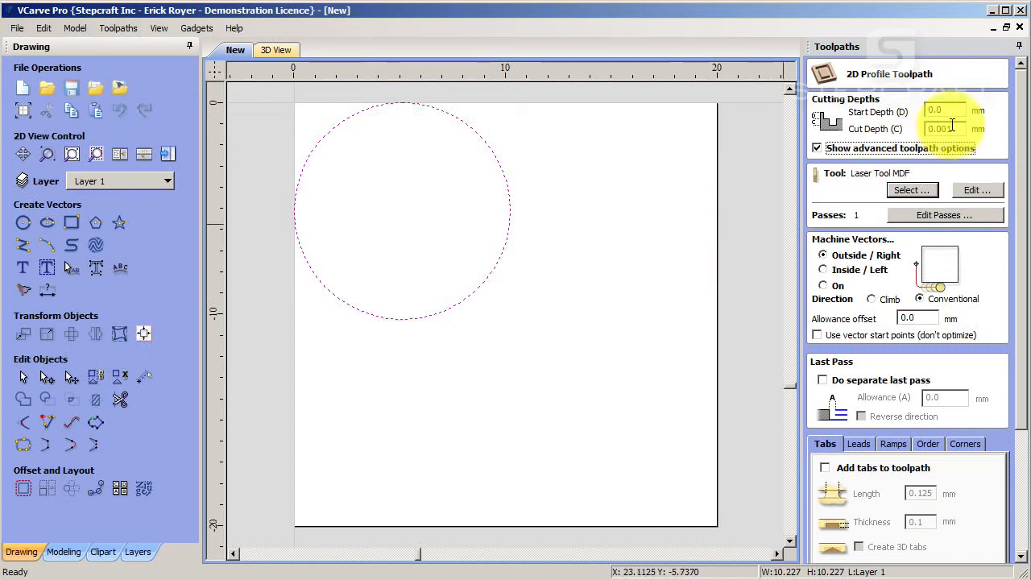
left_click_drag(943, 128, 979, 132)
type("1")
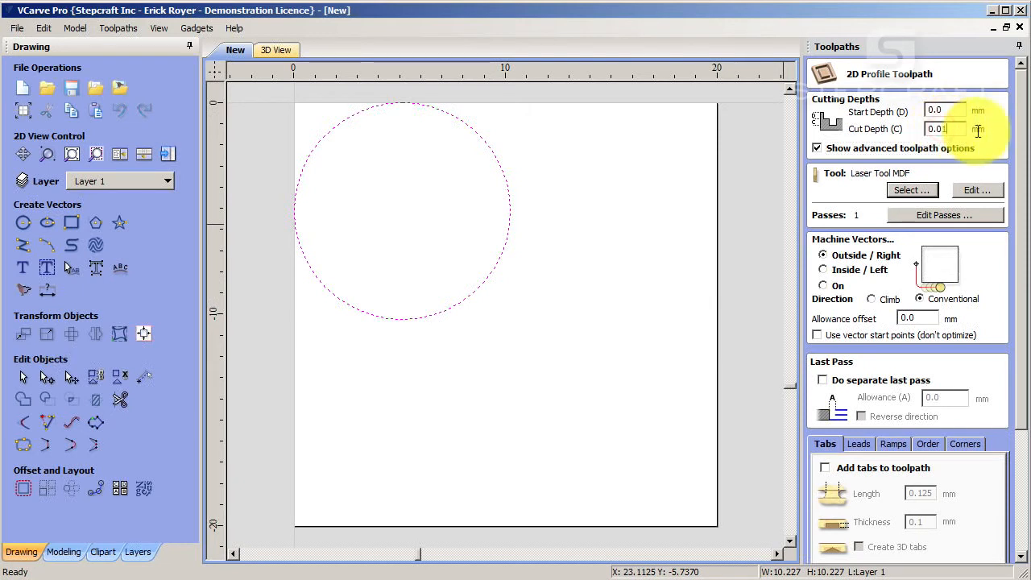
key("Tab")
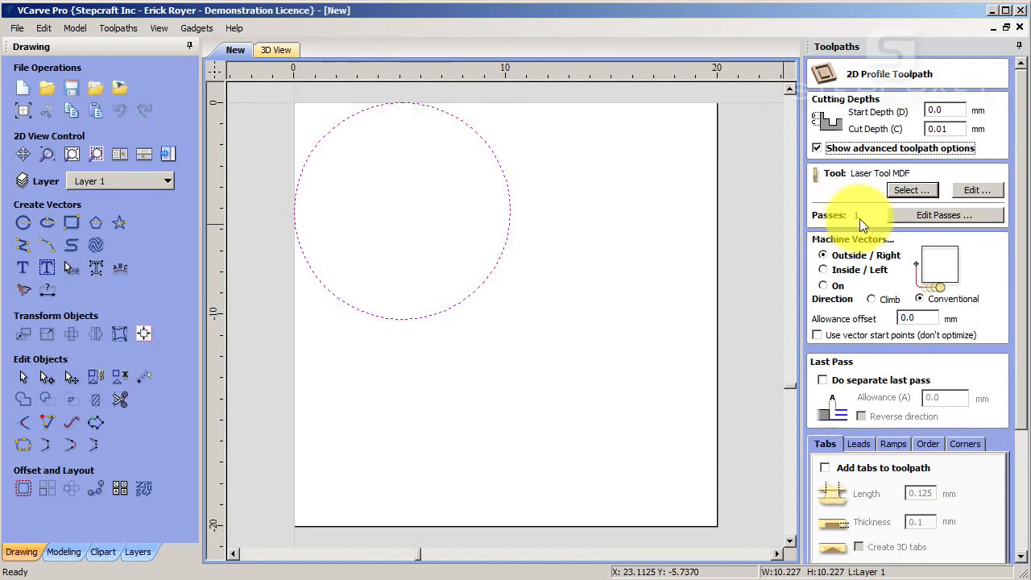
Divide the profile cut into 12 passes and accept the pass depths
left_click(933, 217)
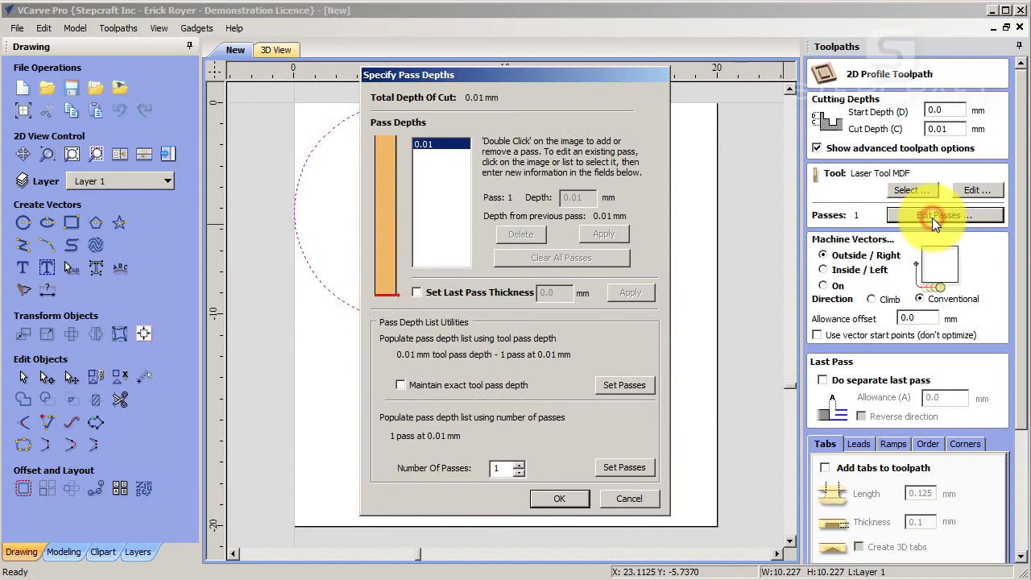
left_click(520, 469)
left_click(519, 465)
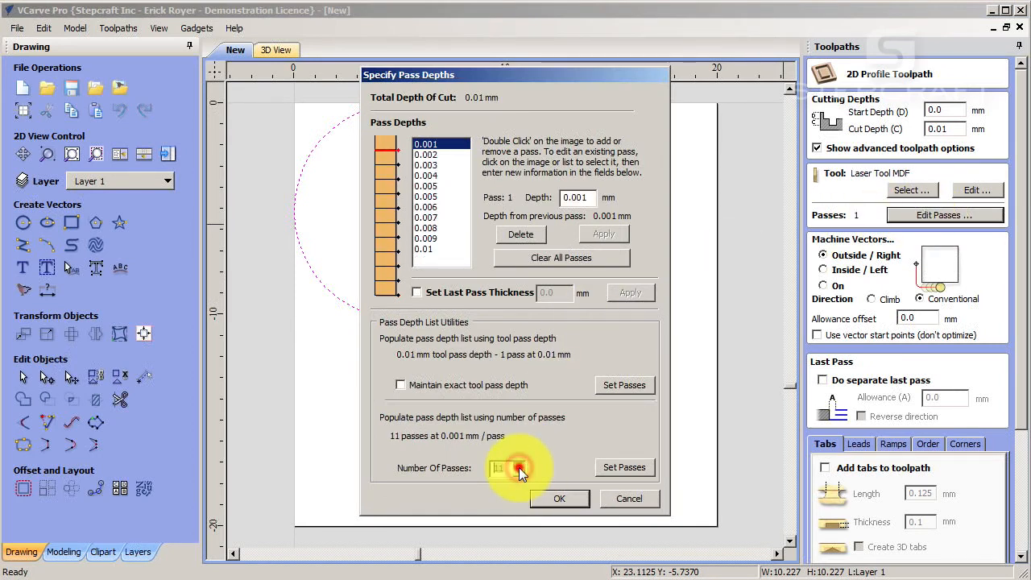
left_click(521, 464)
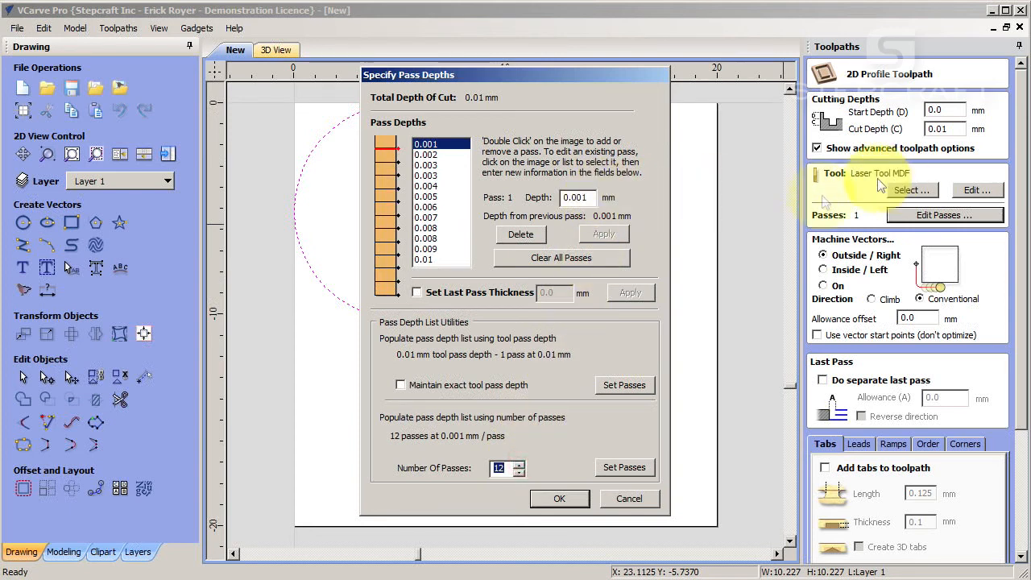
left_click(612, 467)
left_click(560, 500)
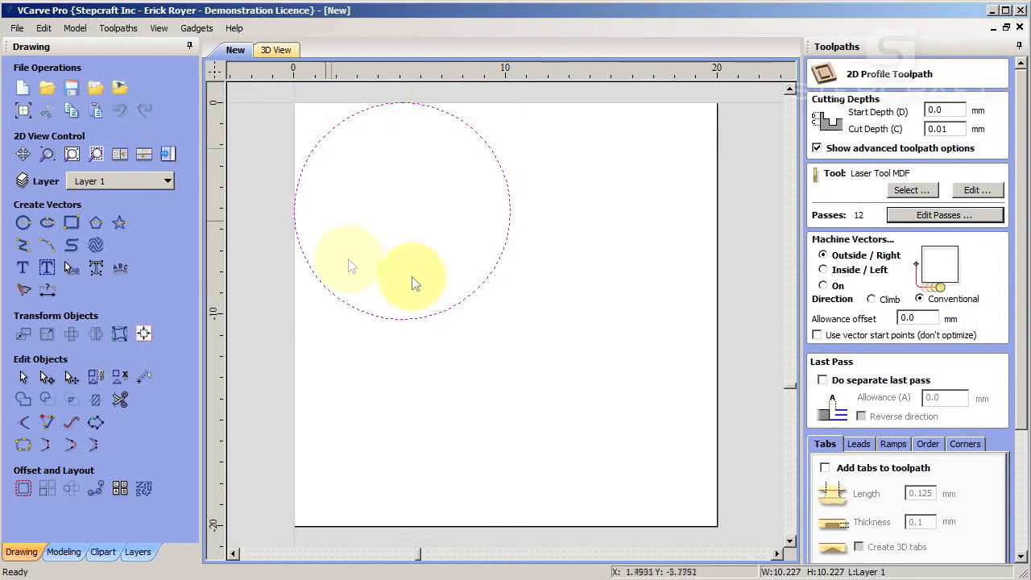
Set the profile to machine on the vector line and calculate the toolpath
left_click(948, 130)
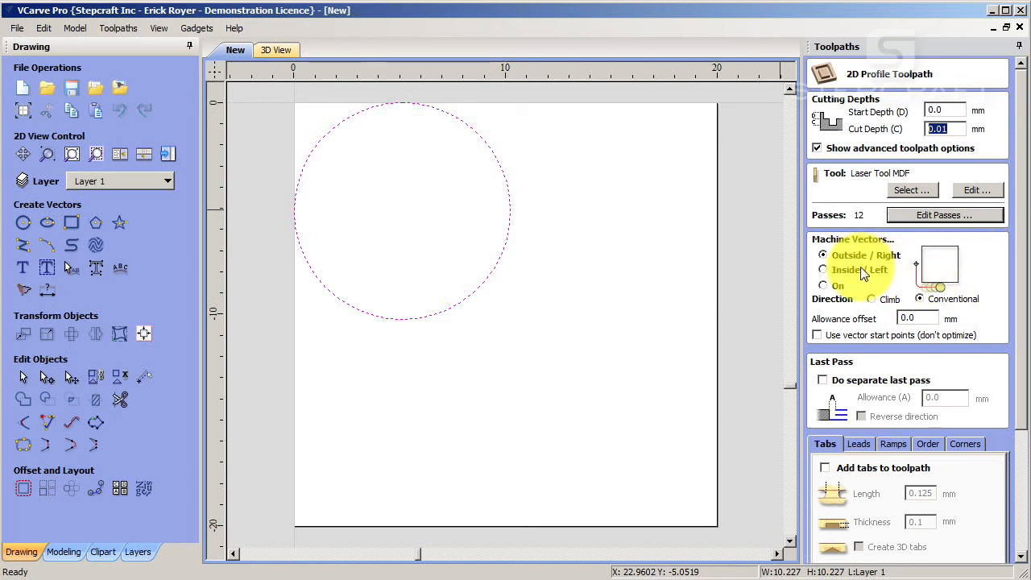
left_click(822, 286)
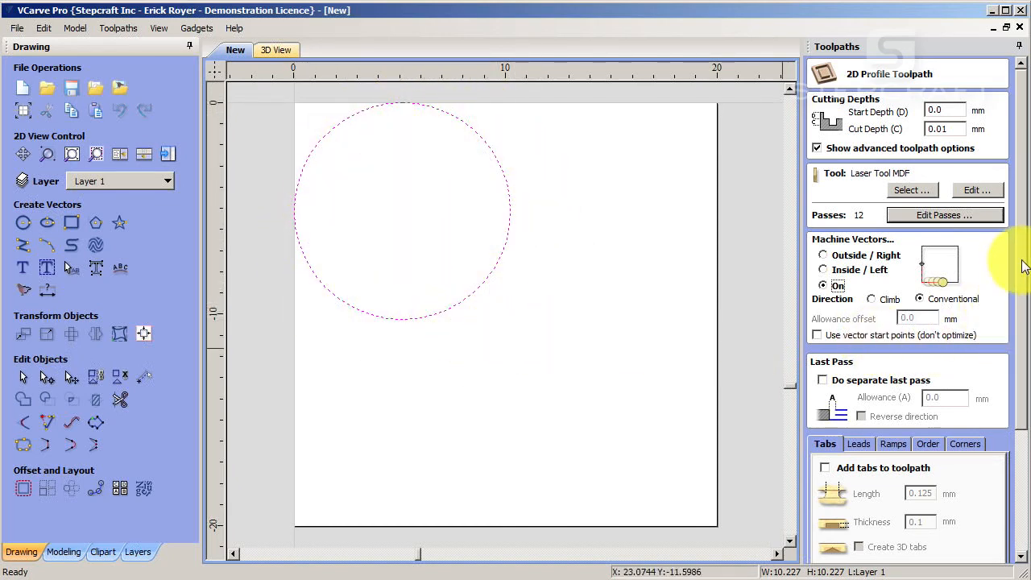
scroll(1012, 287, "down", 3)
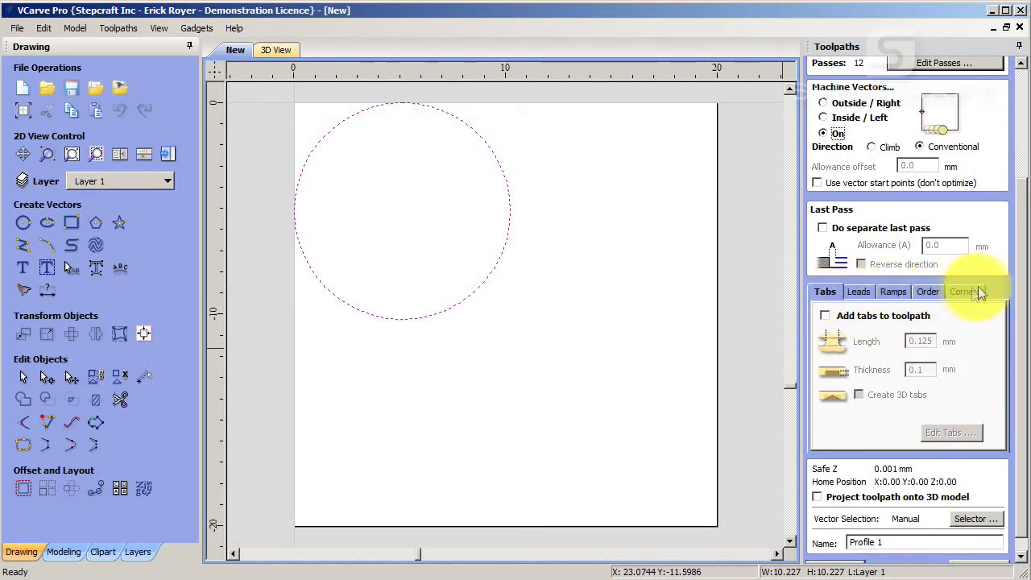
scroll(1022, 339, "down", 1)
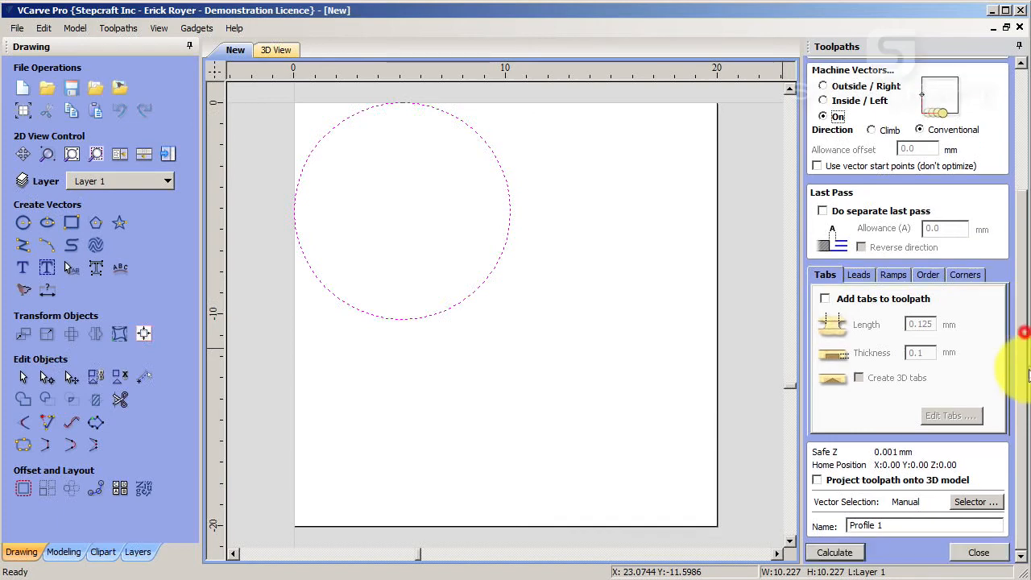
left_click(838, 553)
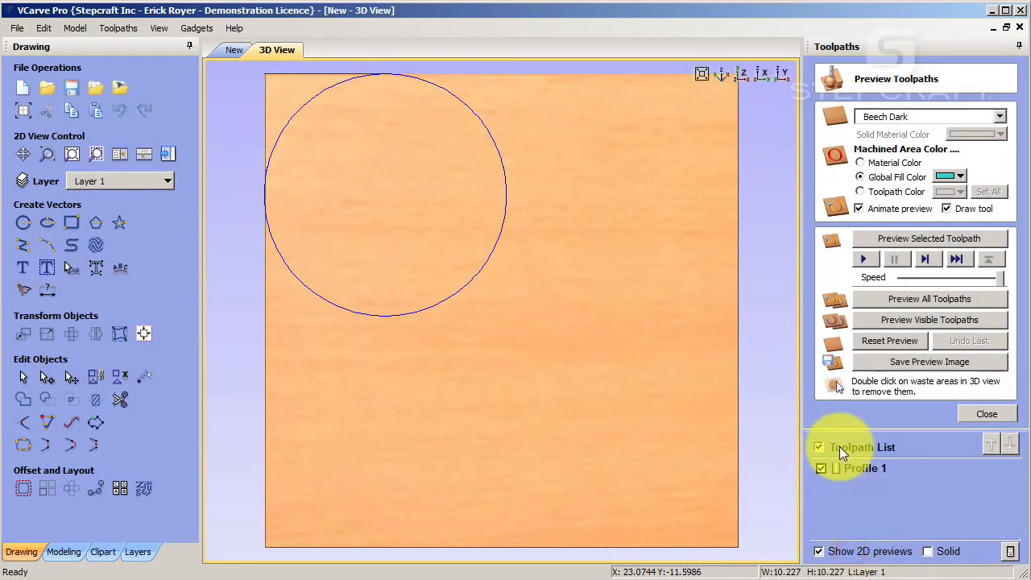
Inspect the circle's toolpath in the 2D and 3D views, and simulate the visible toolpaths on the material
left_click(233, 51)
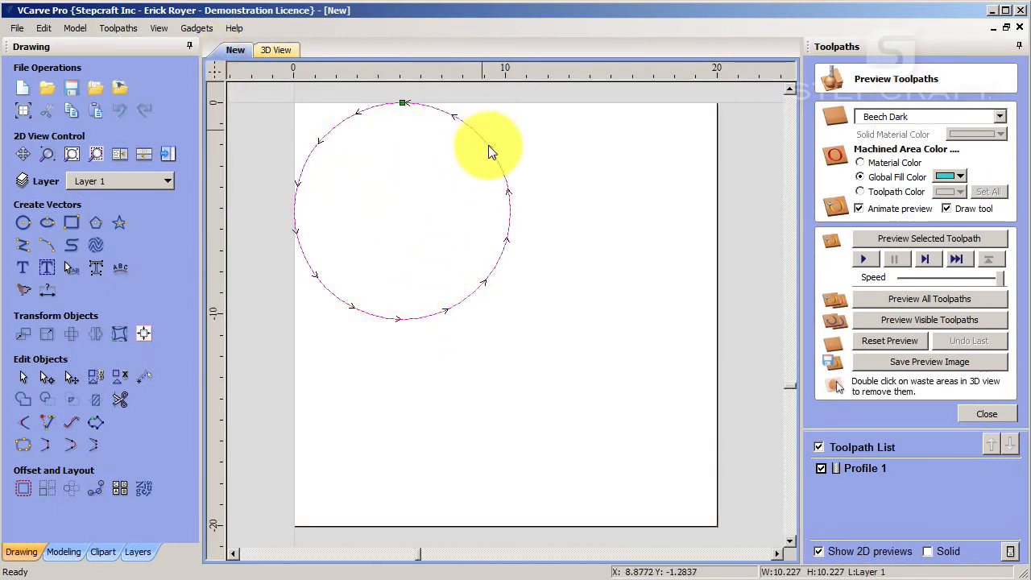
left_click(268, 50)
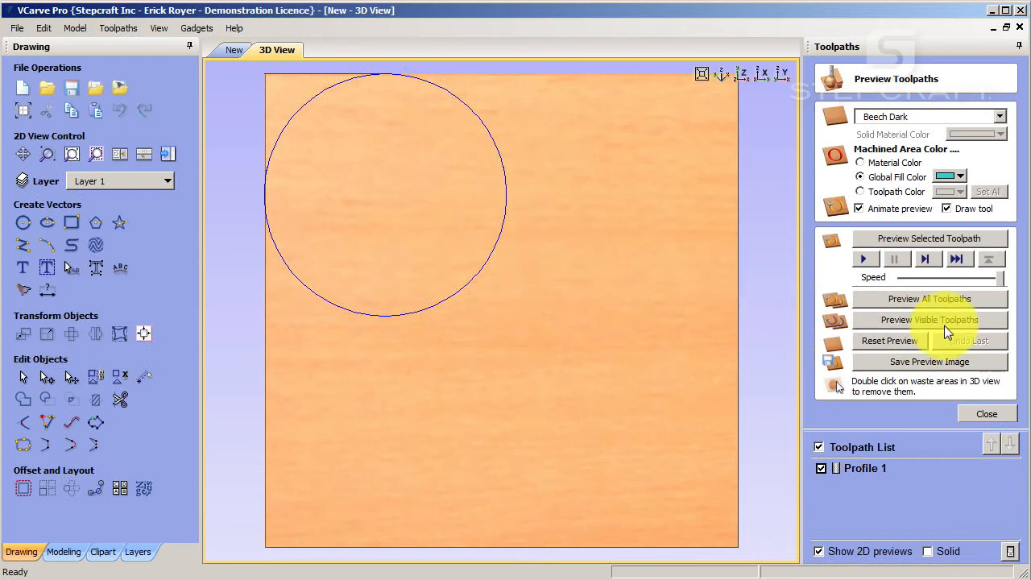
left_click(886, 342)
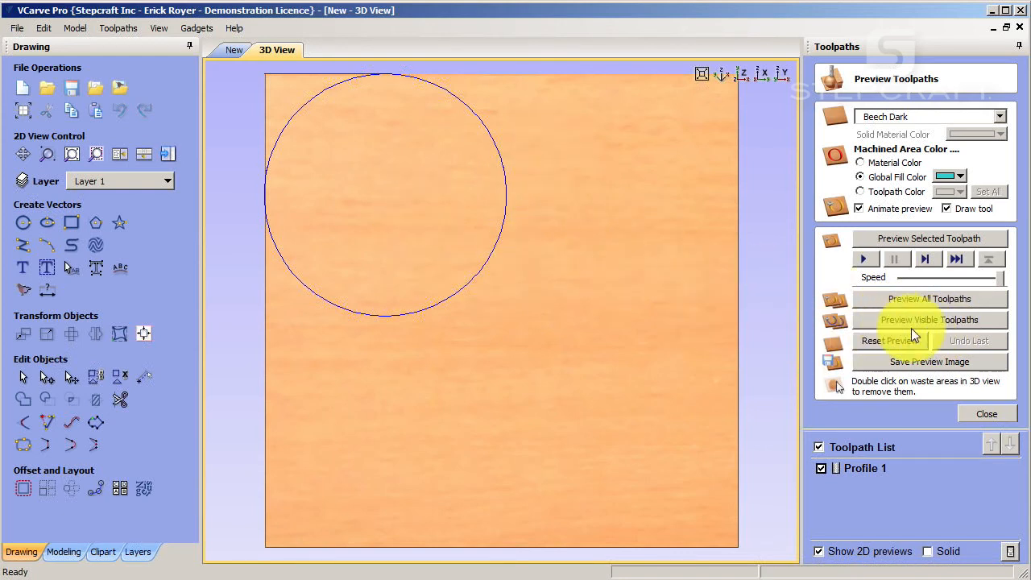
left_click(904, 321)
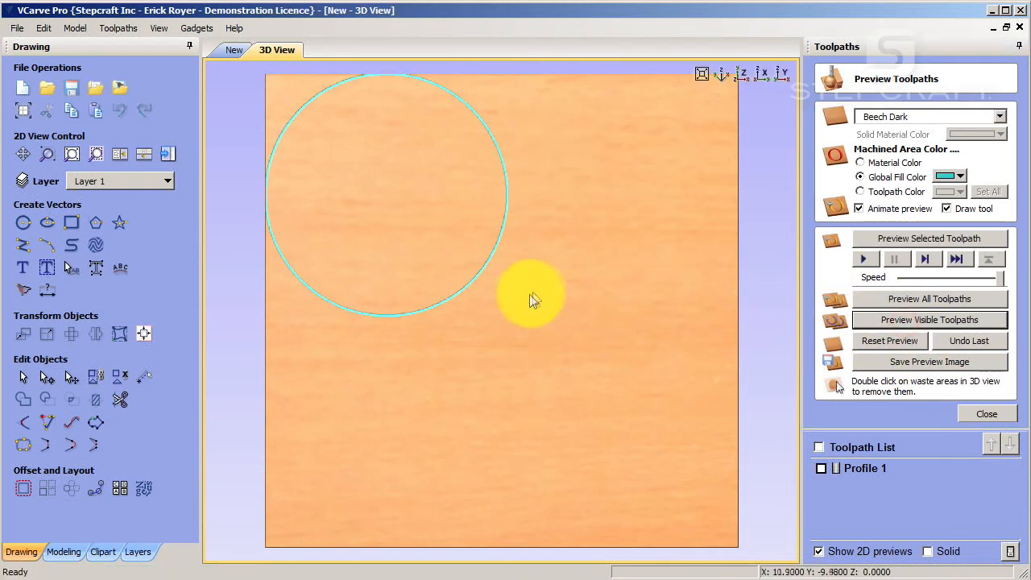
left_click_drag(427, 344, 471, 338)
left_click(956, 177)
left_click(945, 175)
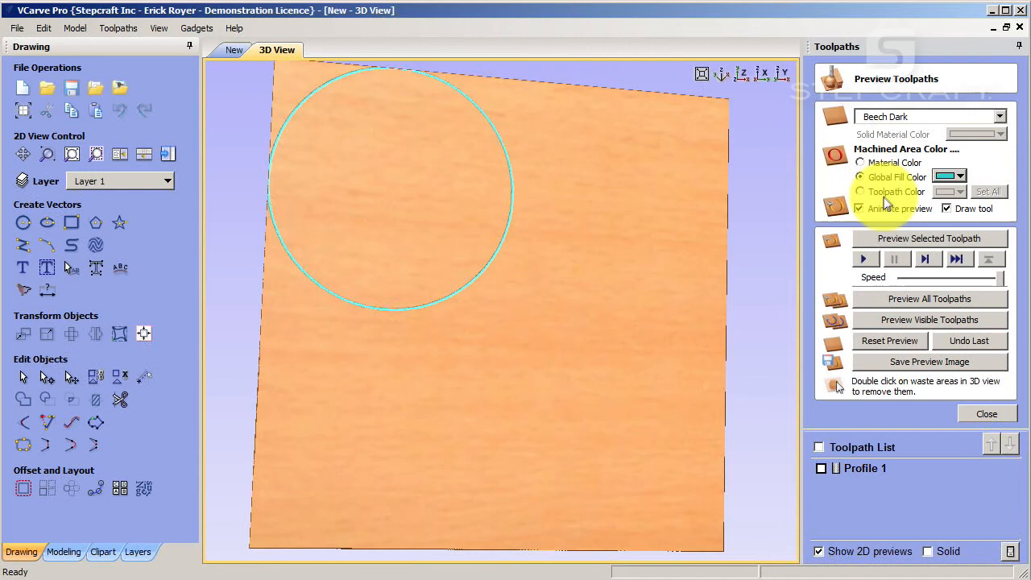
left_click_drag(395, 309, 351, 276)
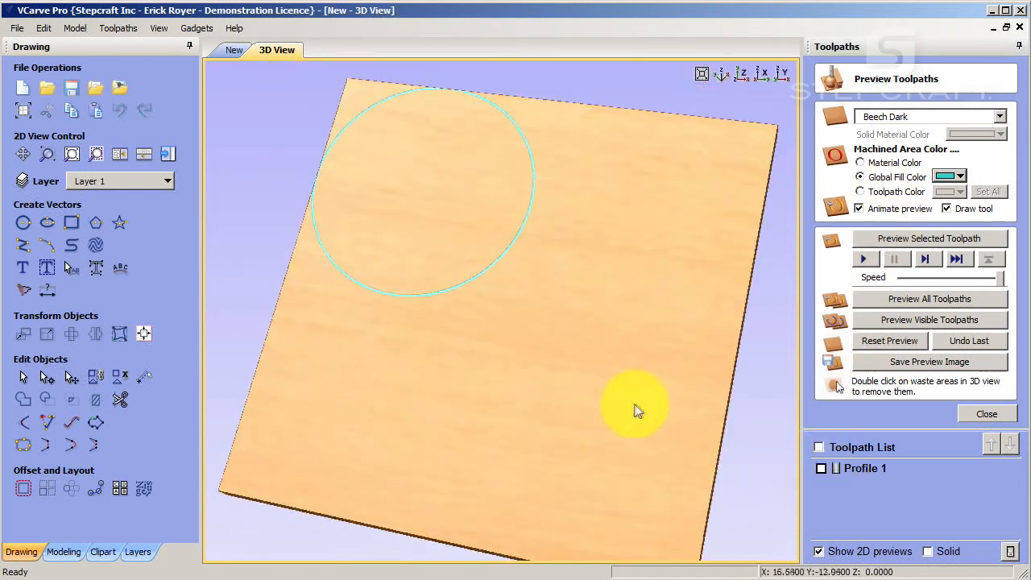
Show the Profile 1 toolpath again, and choose the Stepcraft2 Laser DL445(mm)(*.txt) post-processor for saving it
left_click(821, 468)
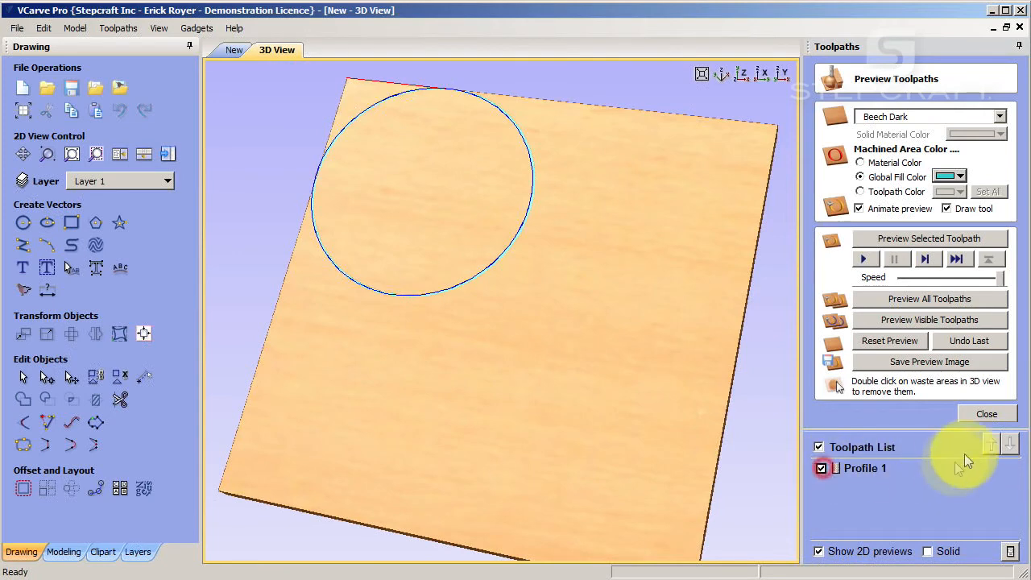
left_click(997, 415)
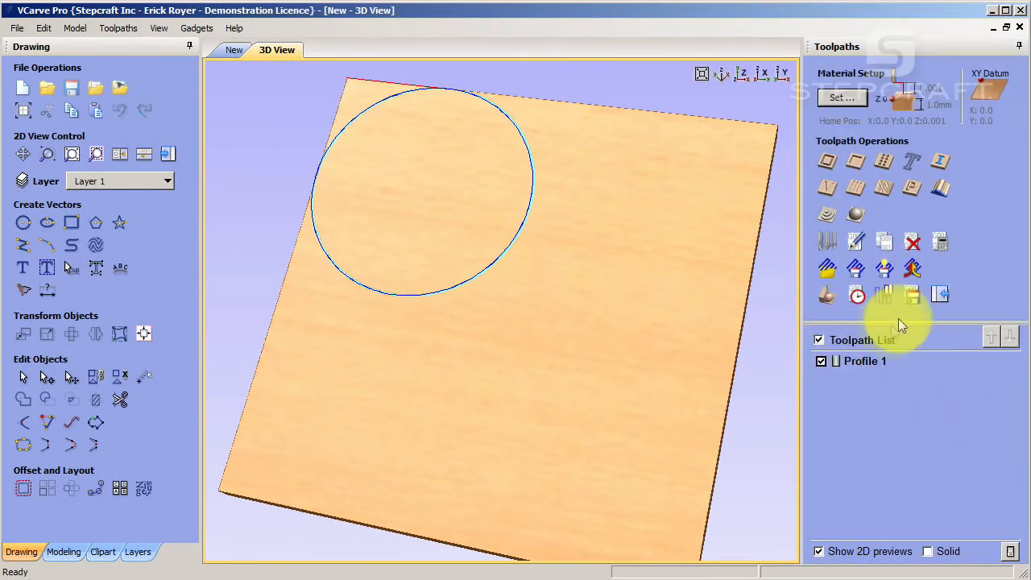
left_click(913, 297)
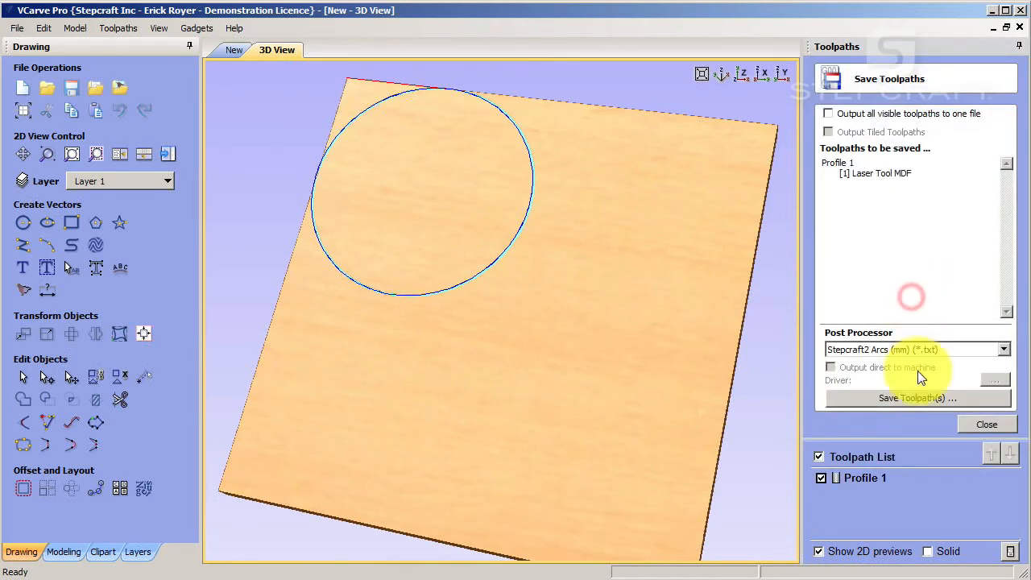
left_click(884, 350)
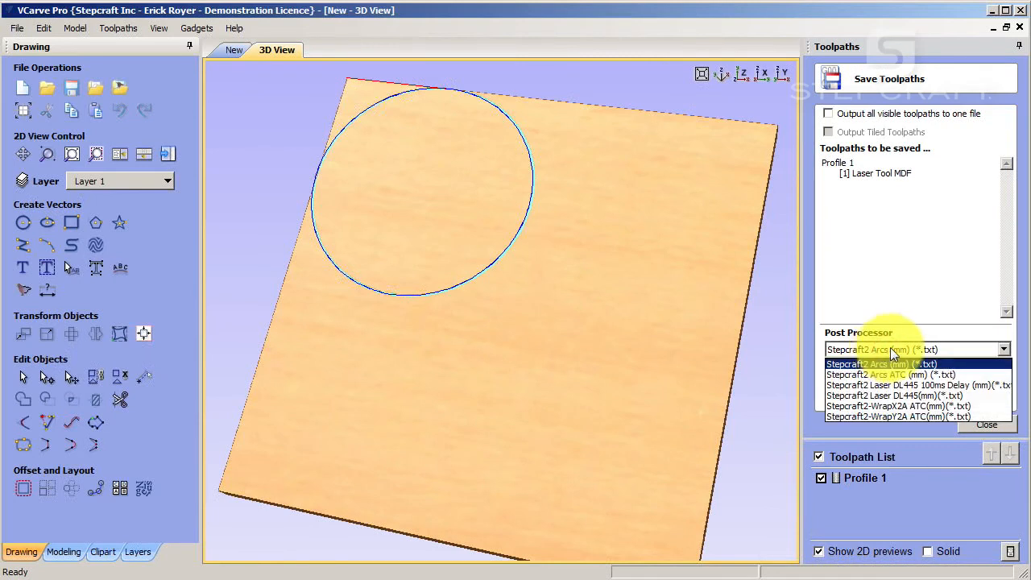
left_click(904, 396)
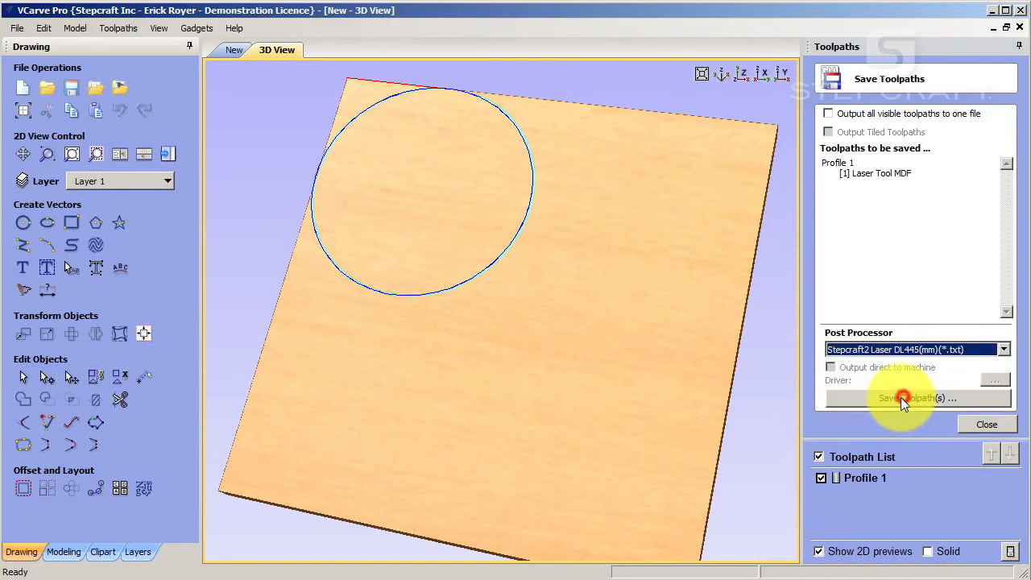
Try the Stepcraft2 Laser DL445 100ms Delay (mm)(*.txt) post-processor for saving the Profile 1 toolpath
left_click(896, 348)
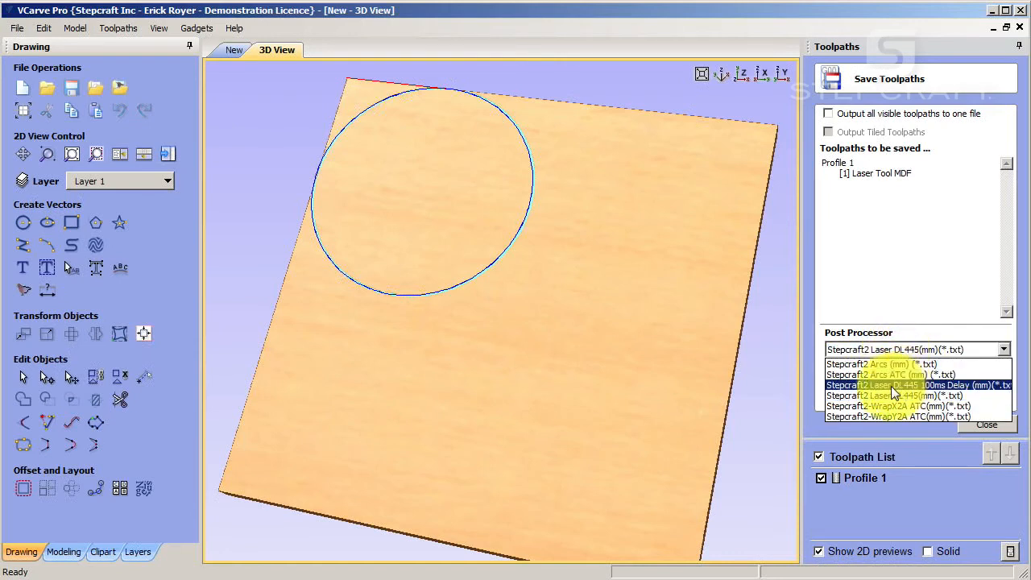
left_click(934, 386)
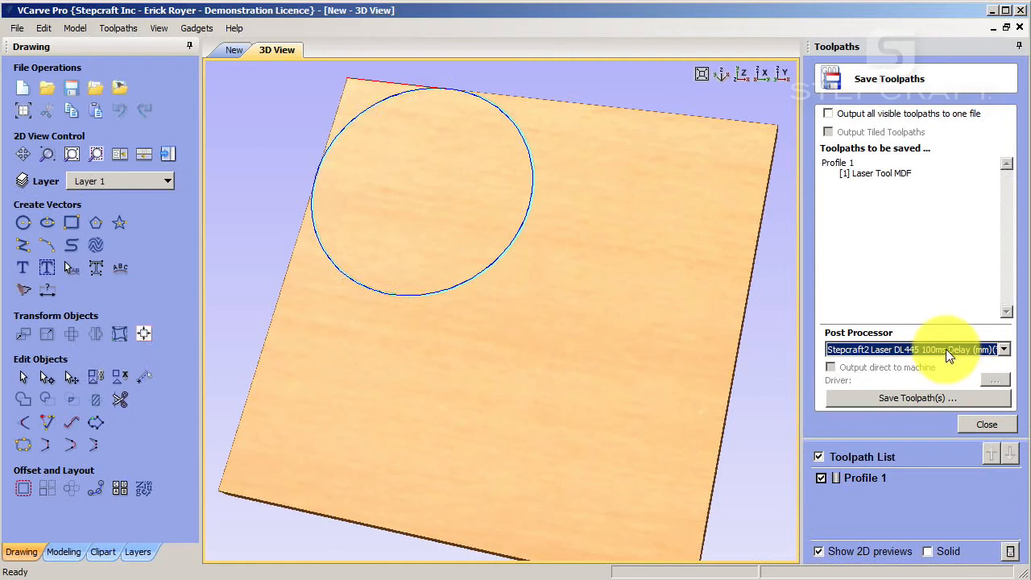
left_click(921, 352)
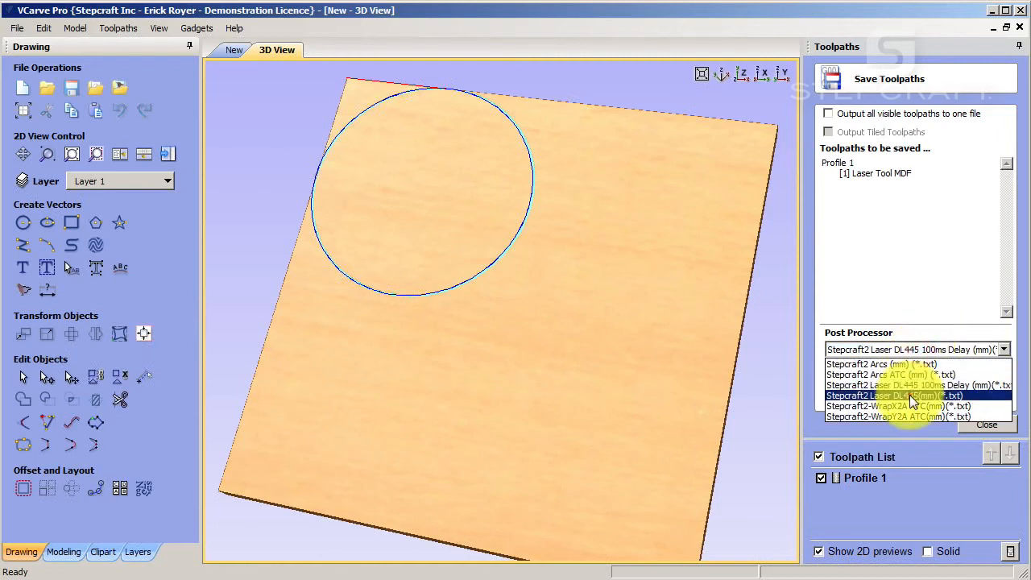
left_click(910, 395)
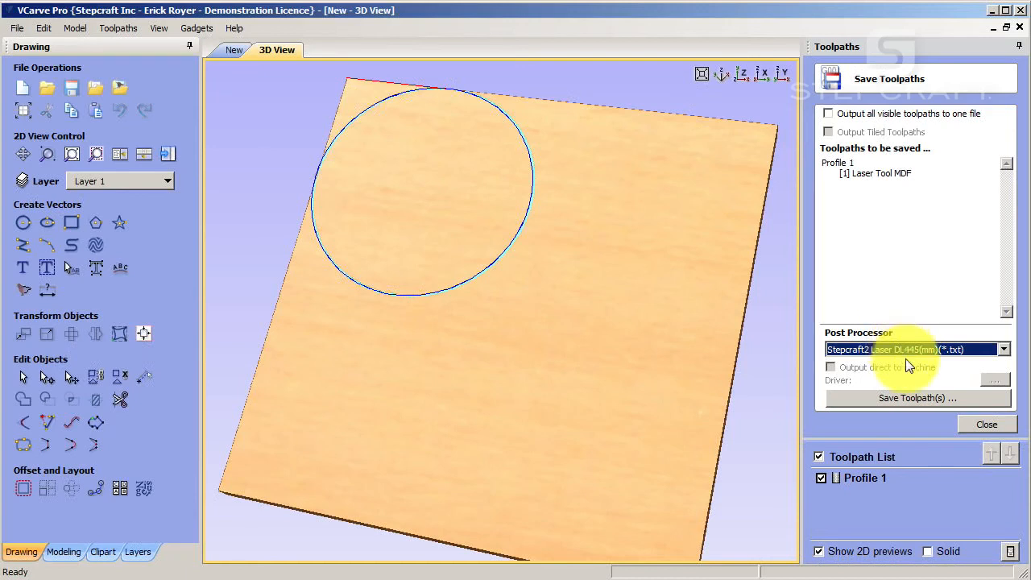
left_click(909, 349)
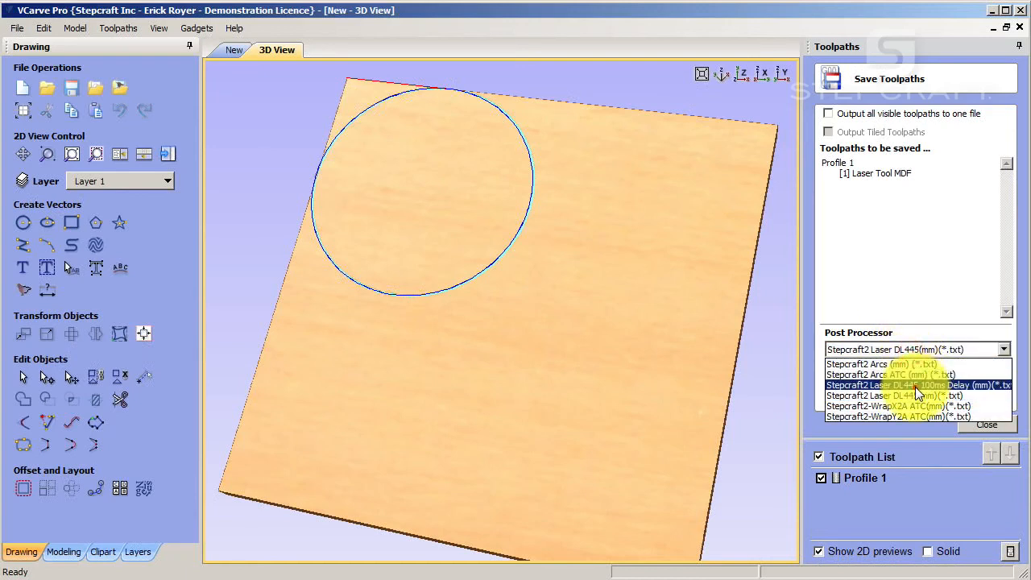
left_click(918, 386)
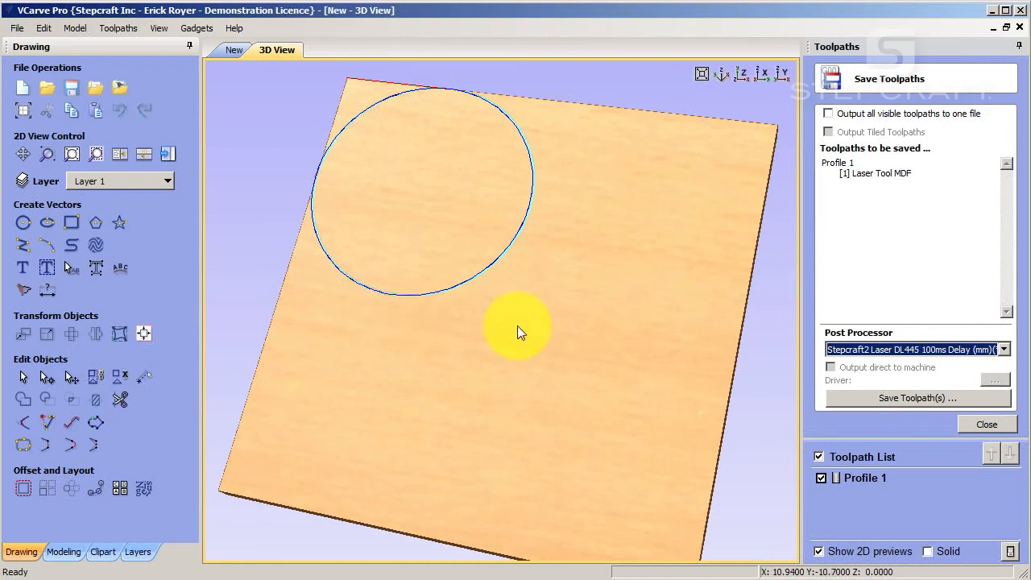
Set the post-processor for the Profile 1 toolpath back to Stepcraft2 Laser DL445(mm)(*.txt)
left_click(947, 347)
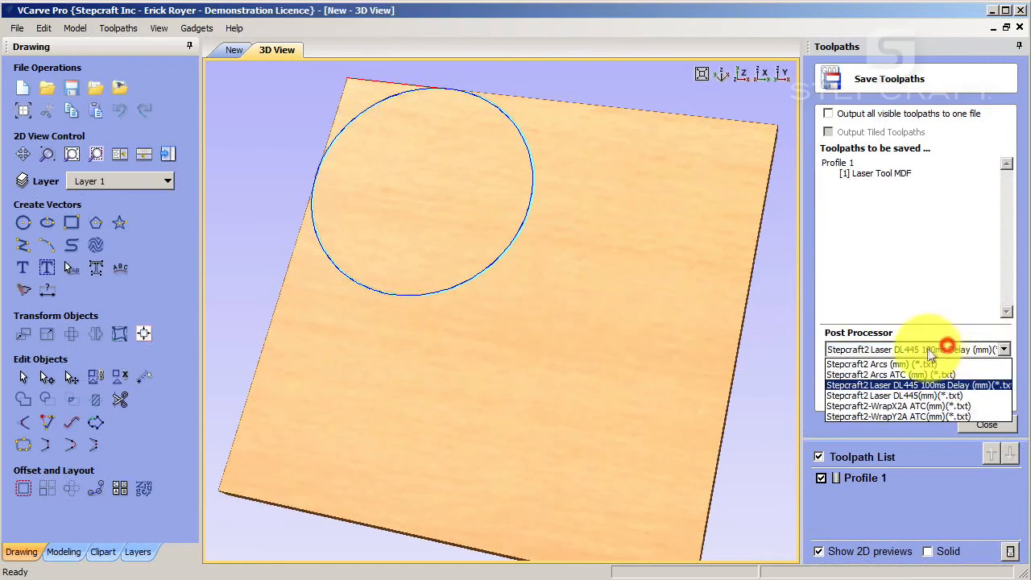
left_click(925, 396)
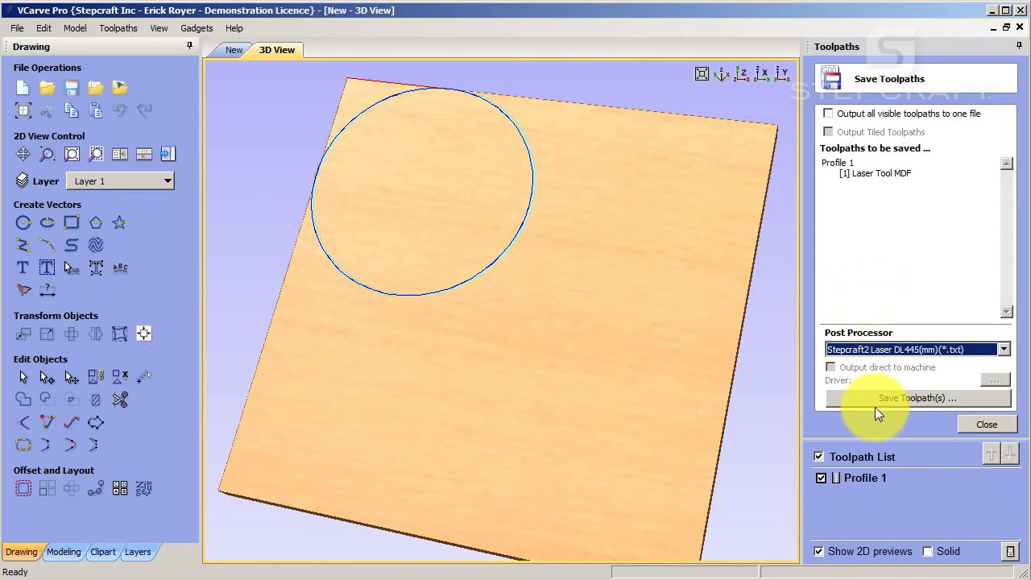
left_click(899, 399)
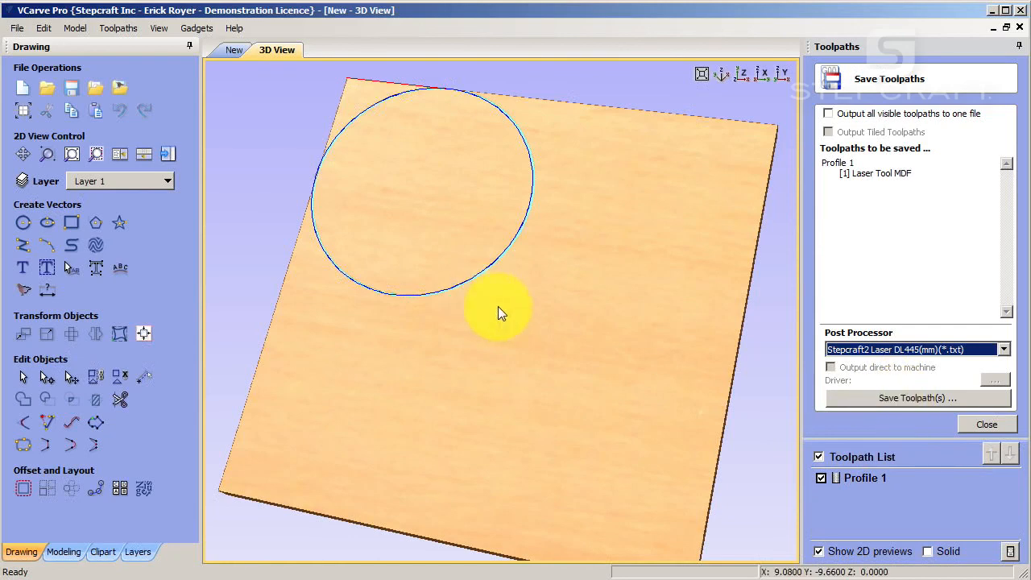
left_click_drag(512, 338, 486, 387)
mouse_move(706, 357)
left_mouse_down()
mouse_move(665, 371)
mouse_move(697, 357)
mouse_move(687, 353)
left_mouse_up()
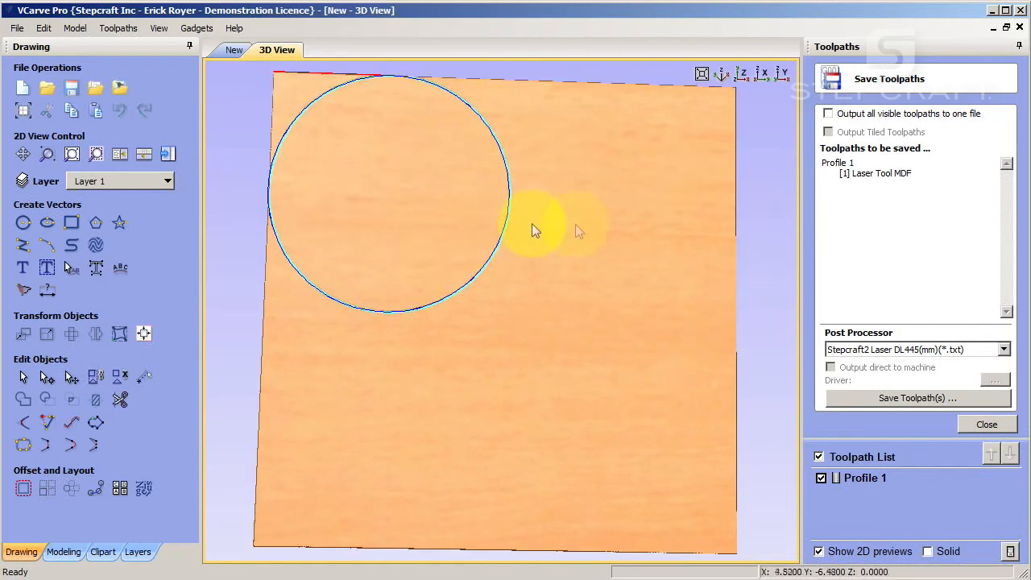
Switch to UCCNC by launching the SC2-840_Laser profile from the desktop, and dismiss the motion controller device selection
left_click(992, 11)
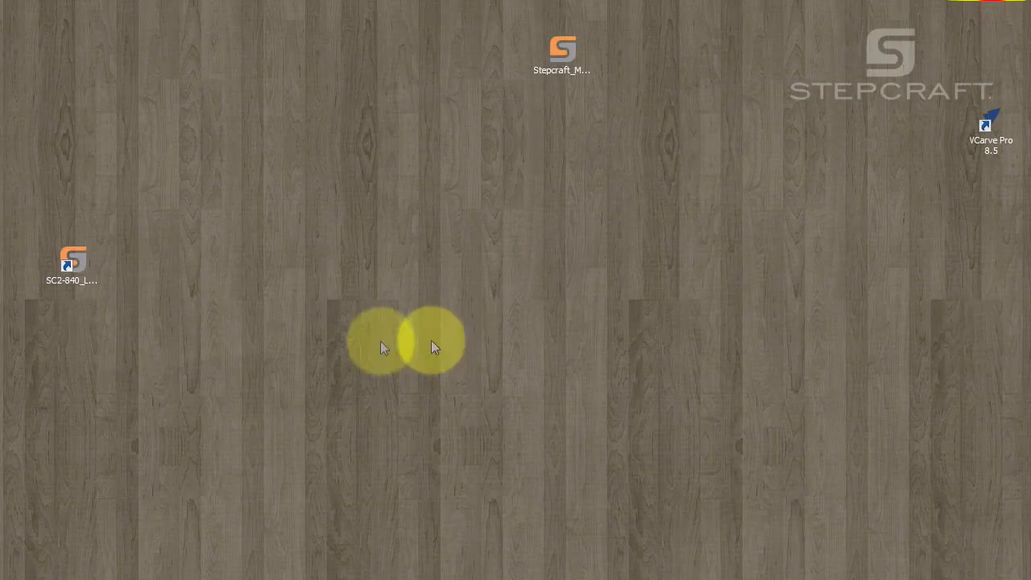
left_click(74, 260)
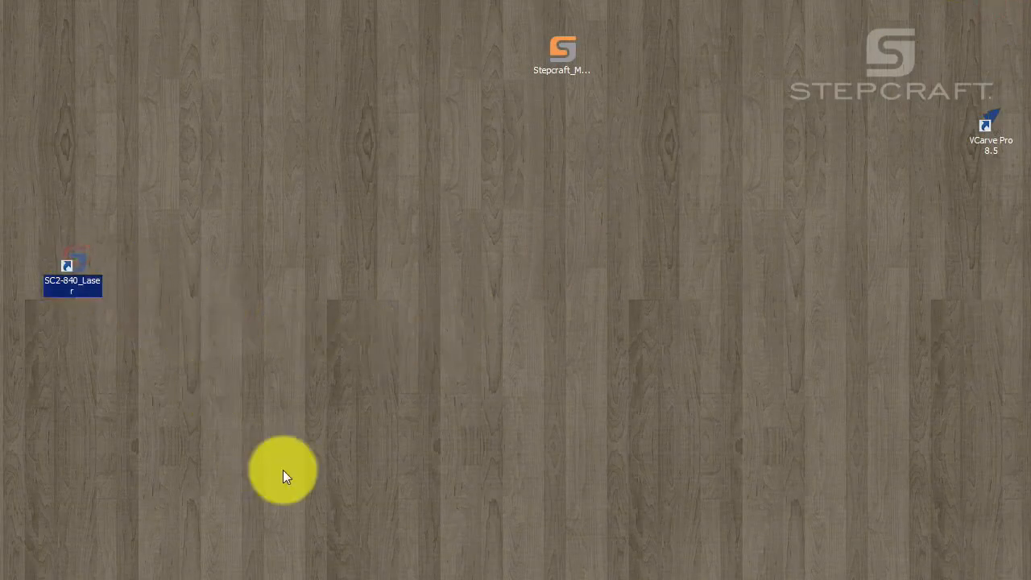
key("Return")
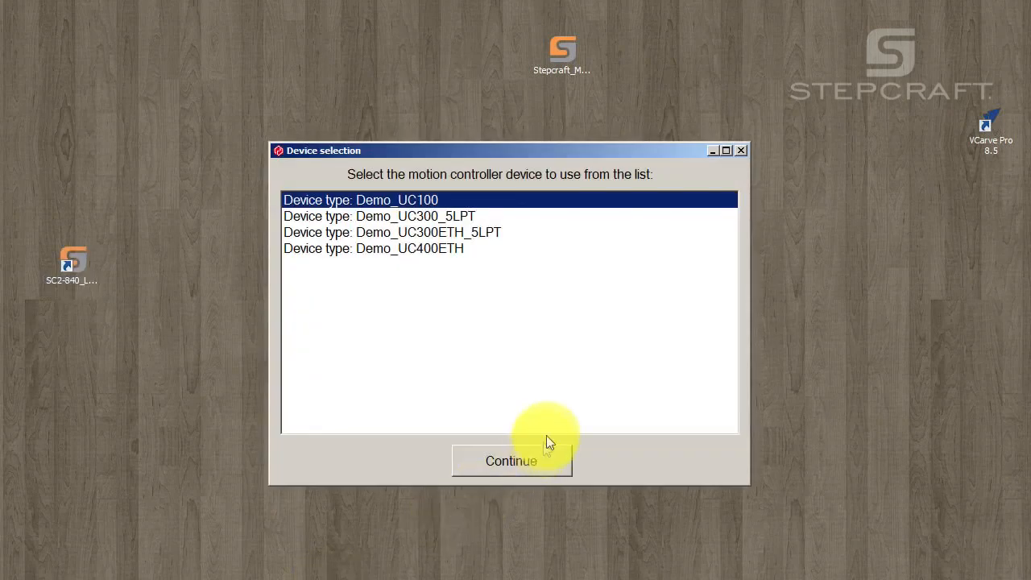
left_click(739, 149)
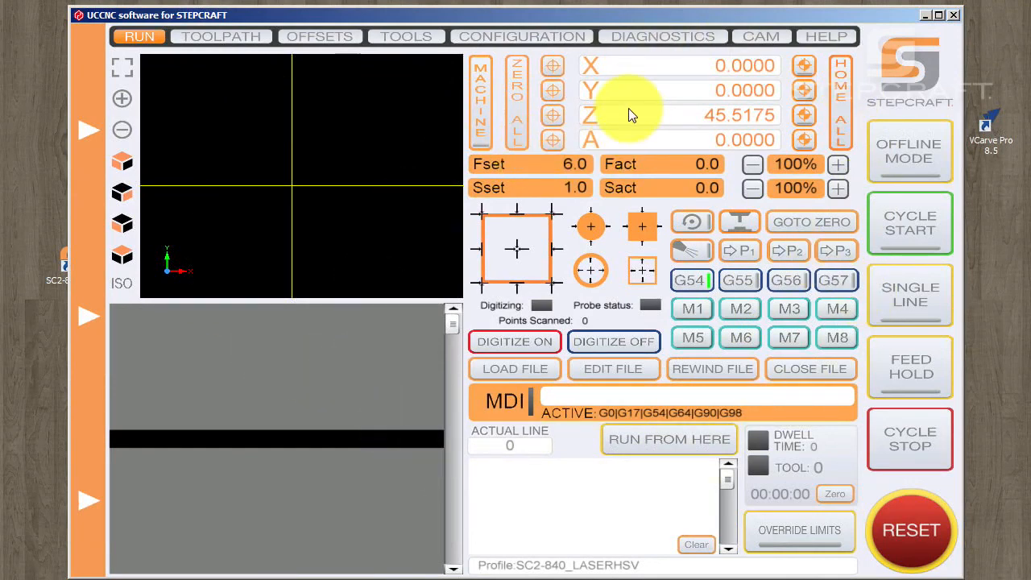
Check the Safe Z height in UCCNC's general settings and the laser pin in the I/O setup, and return to the run screen
left_click(518, 38)
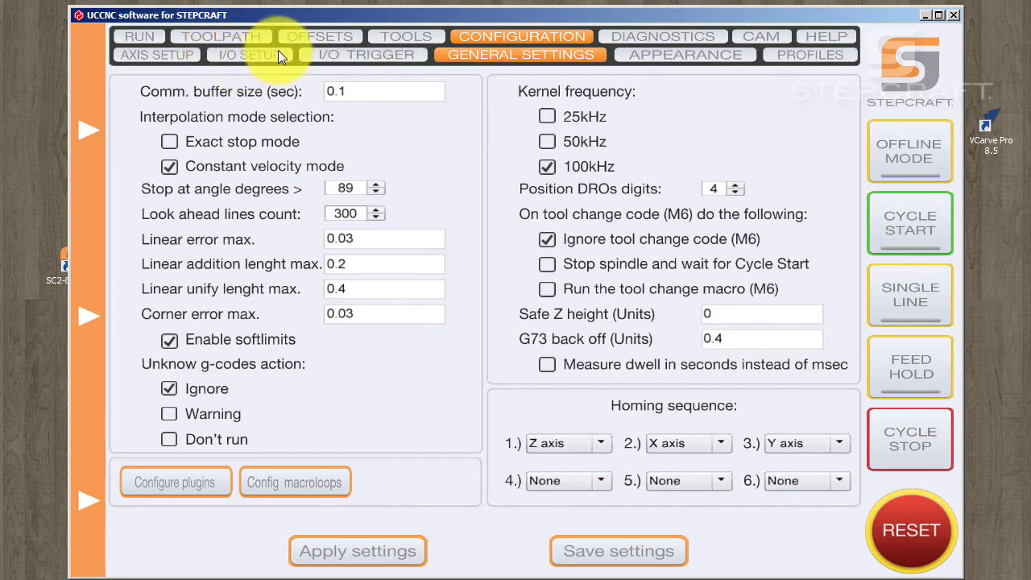
left_click(742, 315)
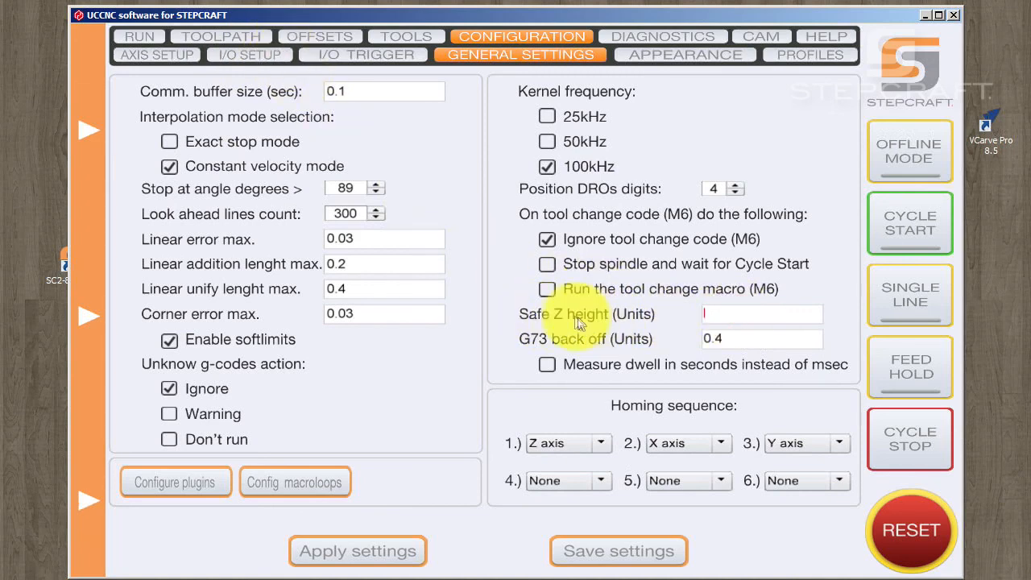
left_click(762, 346)
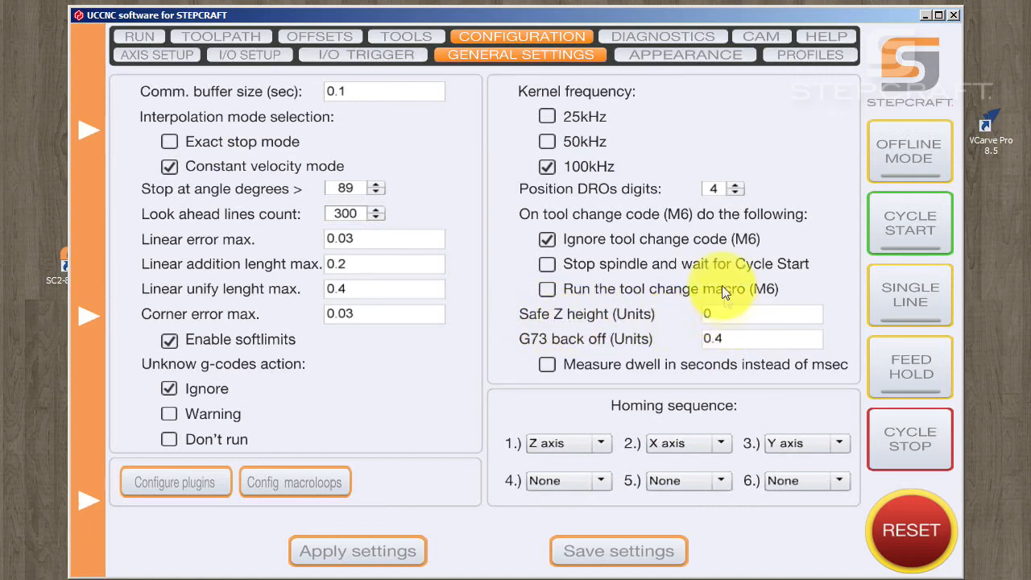
left_click(347, 56)
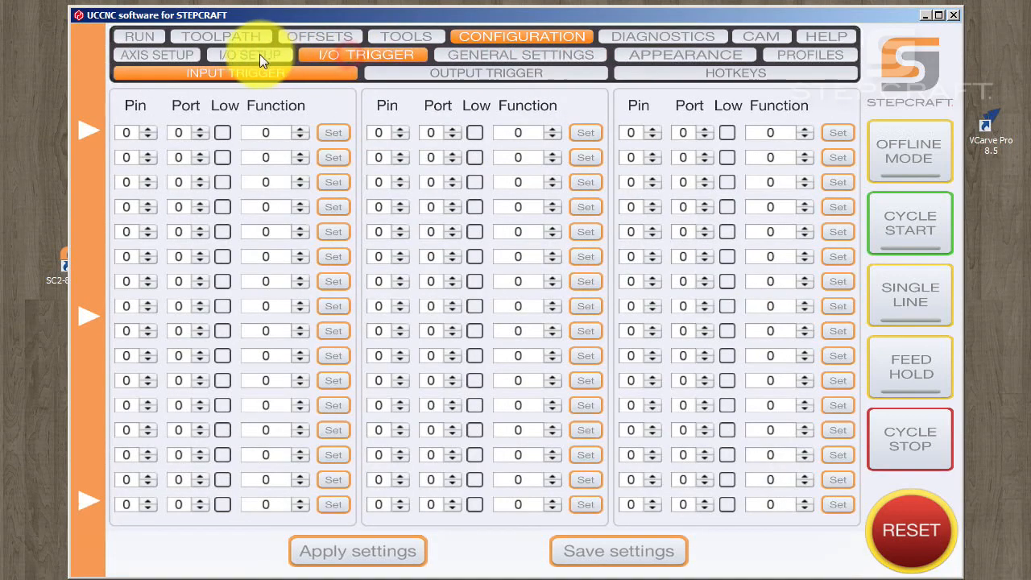
left_click(264, 53)
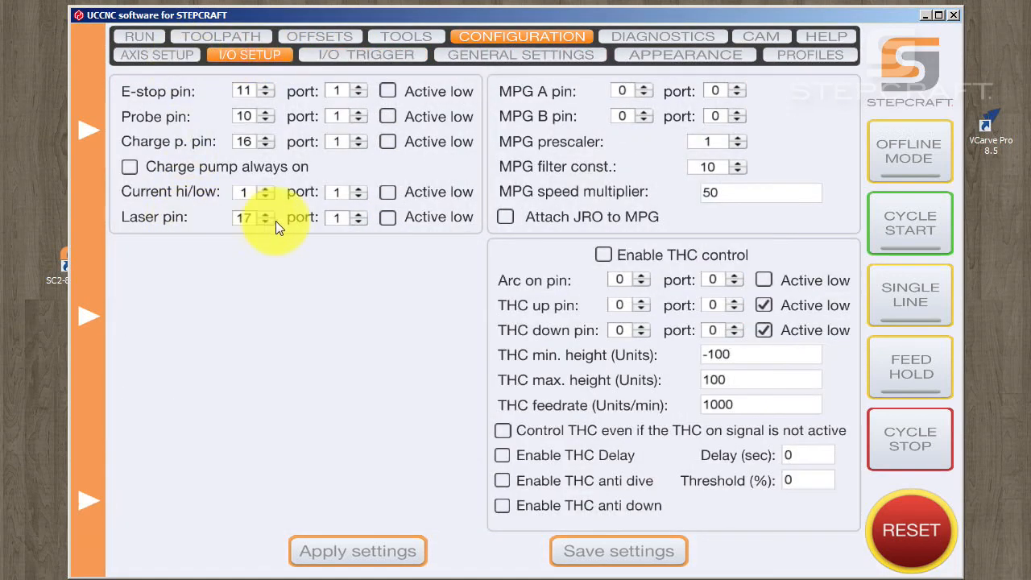
left_click(139, 36)
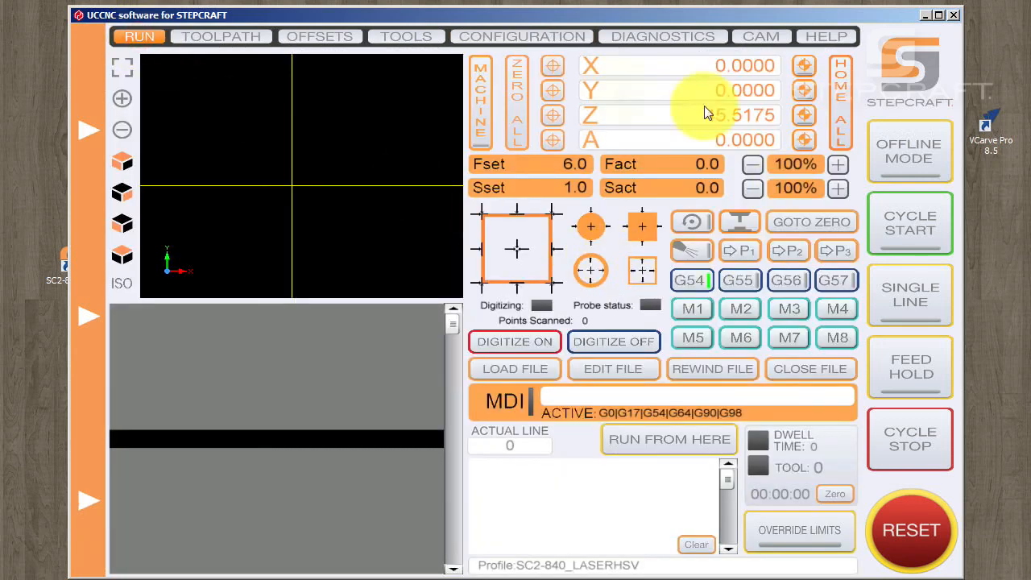